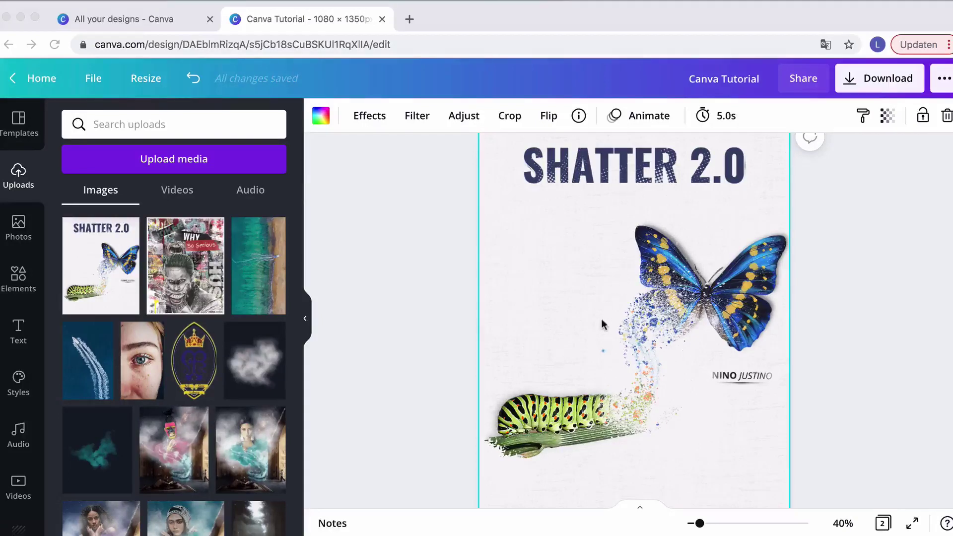
Step: Scroll through the SHATTER 2.0 reference poster on page 1, then down to the blank page 2
{"action": "scroll", "coordinate": [602, 322], "scroll_direction": "down", "scroll_amount": 3}
{"action": "scroll", "coordinate": [602, 323], "scroll_direction": "down", "scroll_amount": 12}
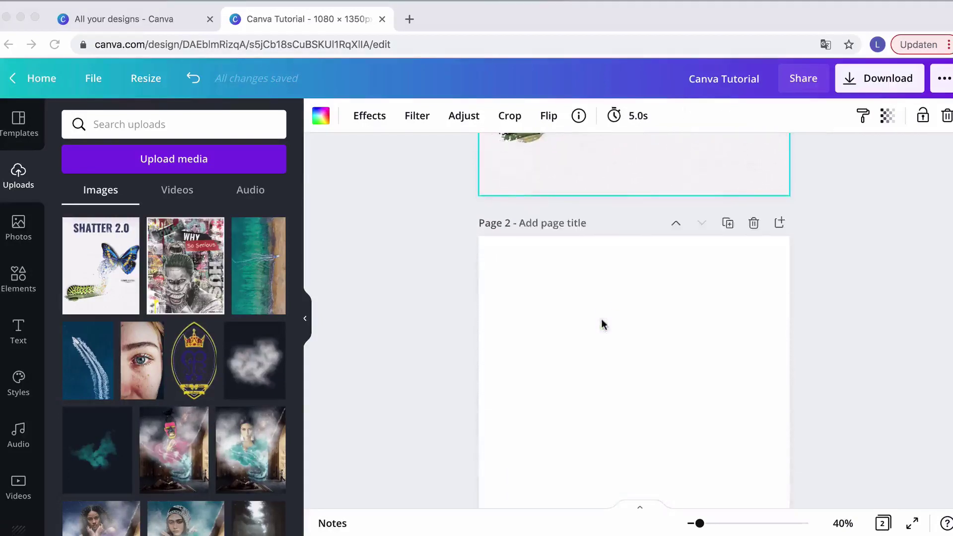
{"action": "scroll", "coordinate": [602, 323], "scroll_direction": "up", "scroll_amount": 10}
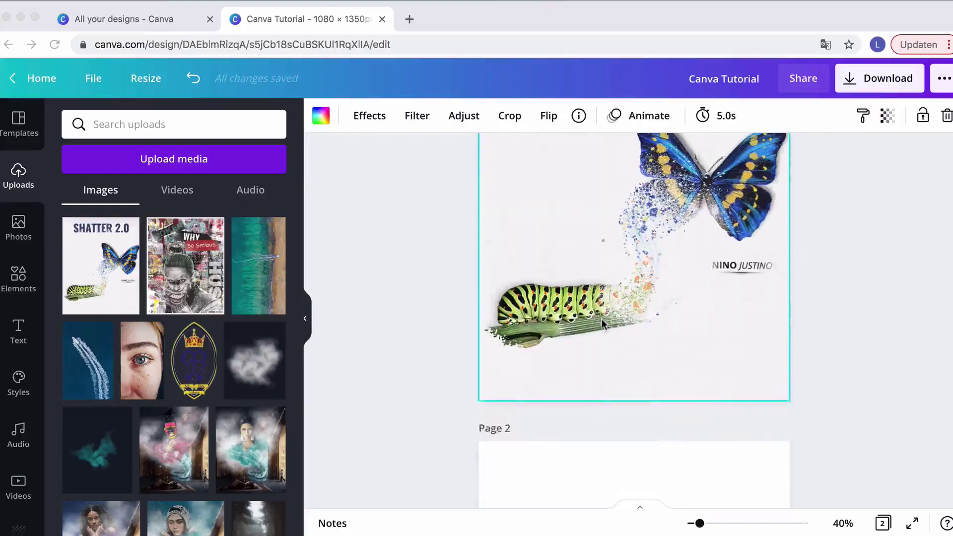
{"action": "scroll", "coordinate": [602, 323], "scroll_direction": "up", "scroll_amount": 6}
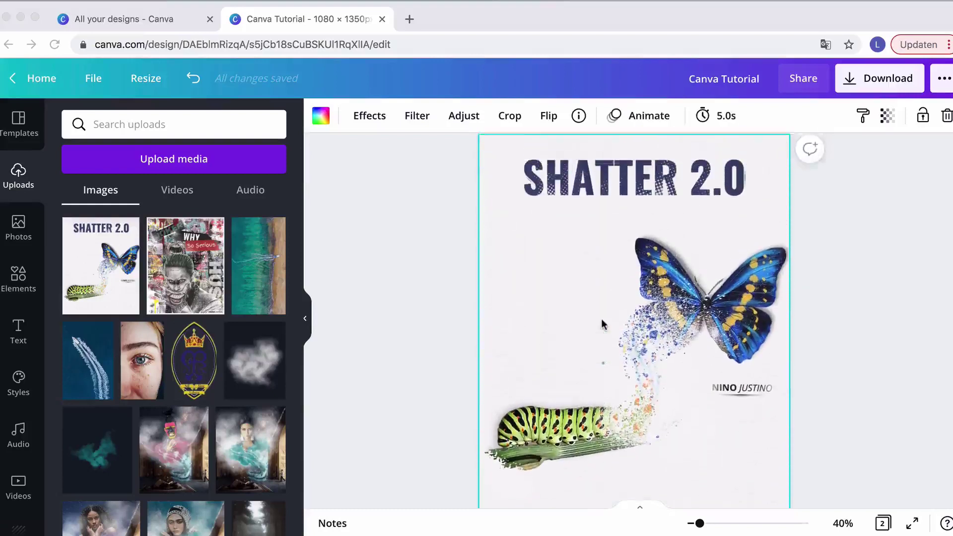
{"action": "scroll", "coordinate": [602, 324], "scroll_direction": "down", "scroll_amount": 5}
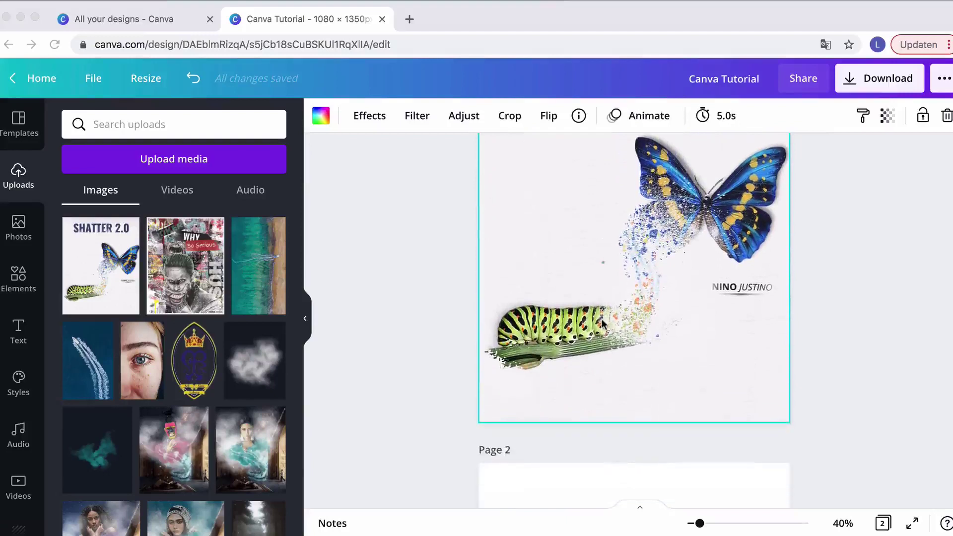
{"action": "scroll", "coordinate": [602, 324], "scroll_direction": "up", "scroll_amount": 3}
{"action": "scroll", "coordinate": [602, 323], "scroll_direction": "up", "scroll_amount": 1}
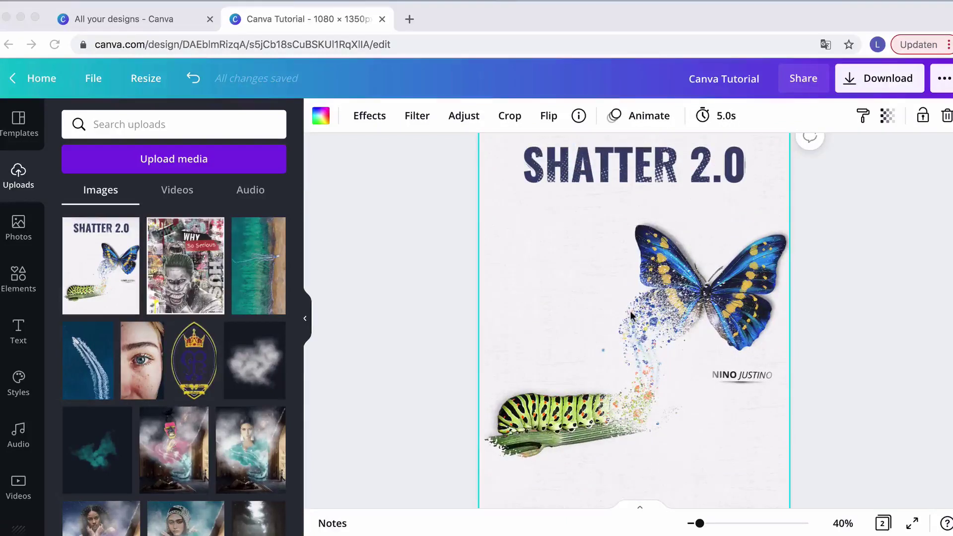
{"action": "scroll", "coordinate": [630, 313], "scroll_direction": "down", "scroll_amount": 10}
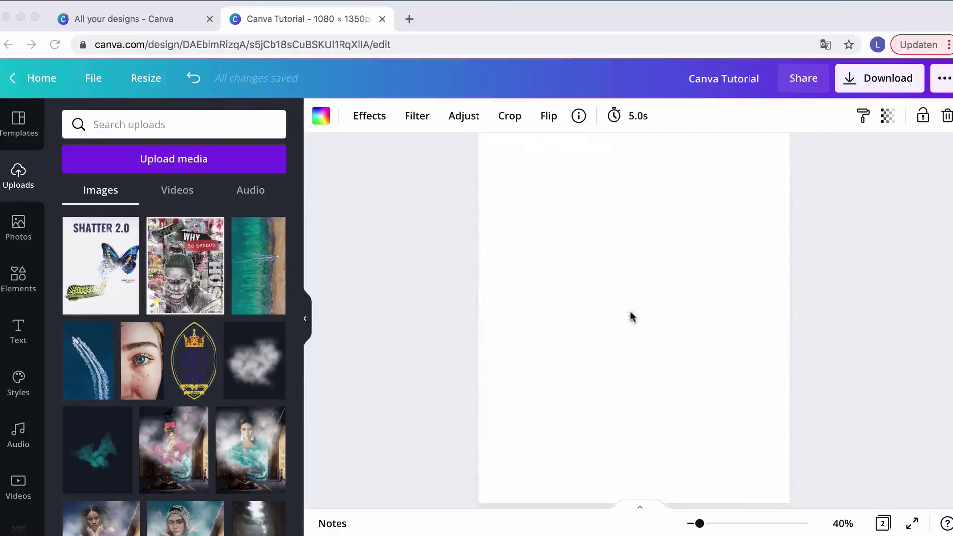
Step: Search Elements for 'butterfly' and add the blue butterfly graphic to page 2
{"action": "left_click", "coordinate": [16, 295]}
{"action": "left_click", "coordinate": [16, 283]}
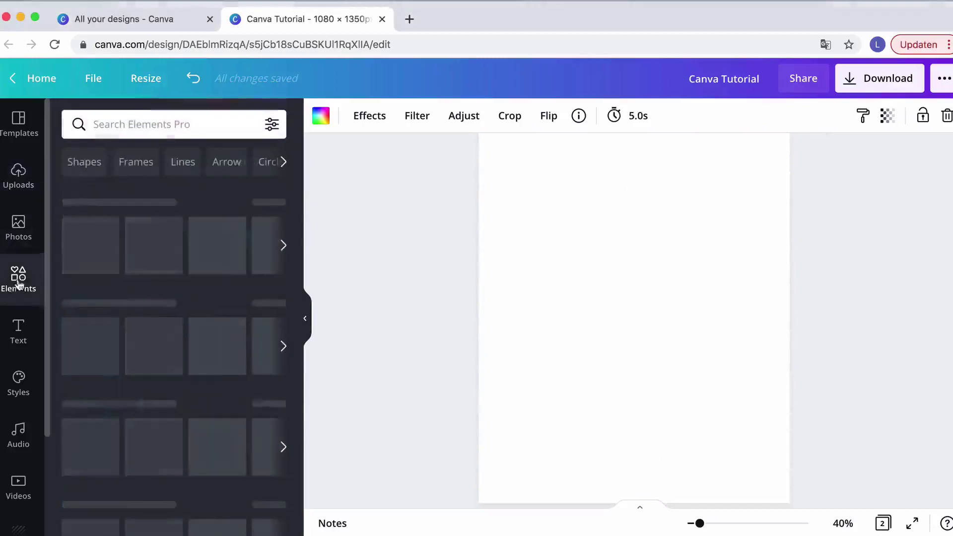
{"action": "left_click", "coordinate": [123, 123]}
{"action": "type", "text": "butterfly"}
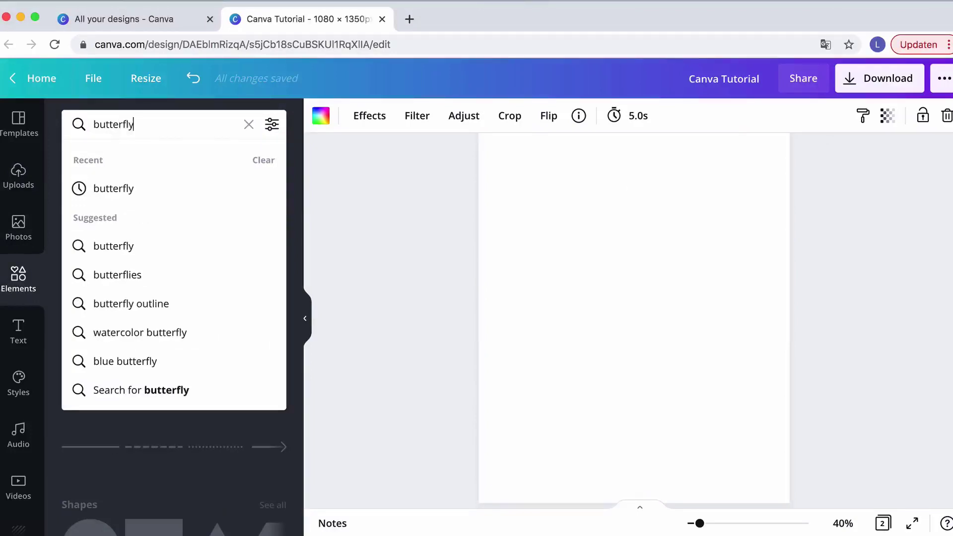
{"action": "key", "text": "Return"}
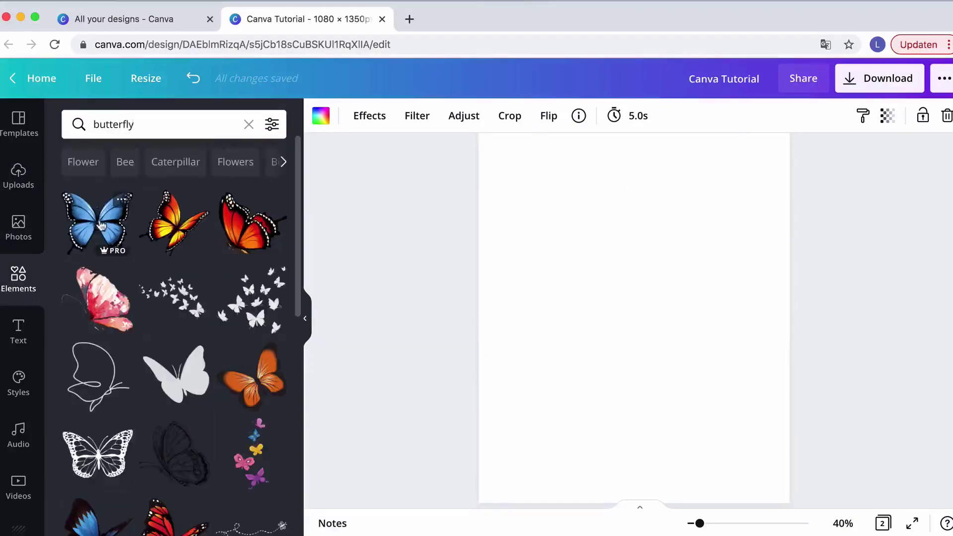
{"action": "left_click", "coordinate": [99, 229]}
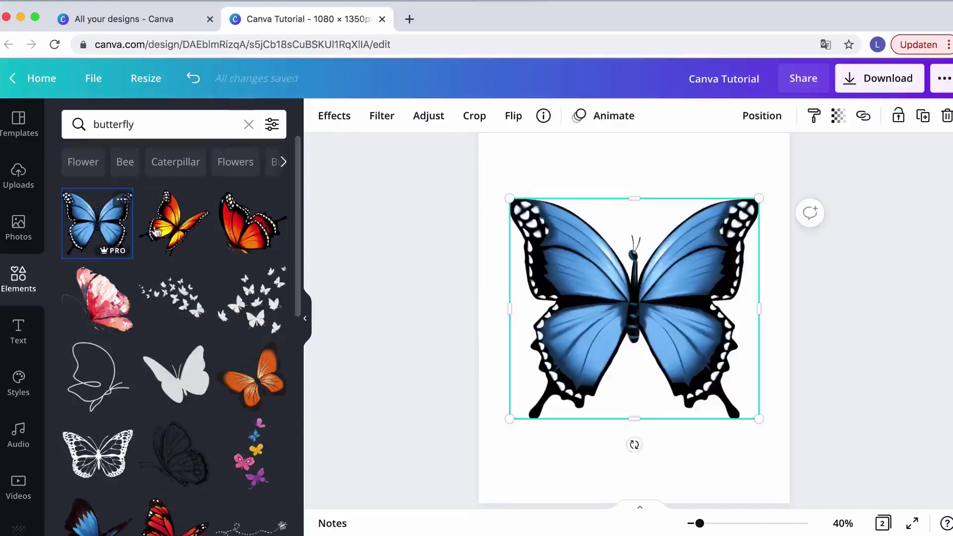
Step: Resize the butterfly, give it a slight tilt, and place it toward page 2's right edge
{"action": "left_click_drag", "start_coordinate": [516, 426], "coordinate": [615, 337]}
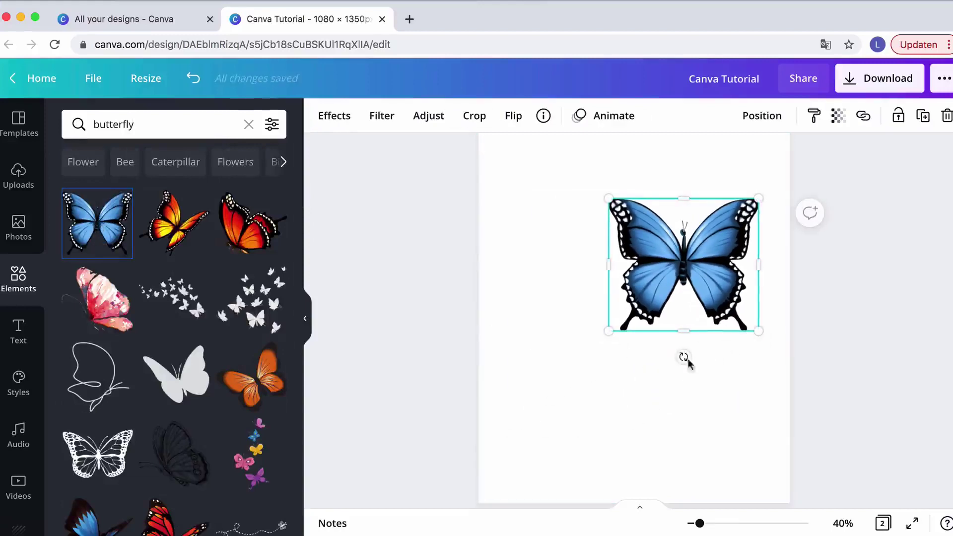
{"action": "left_click_drag", "start_coordinate": [692, 368], "coordinate": [625, 347]}
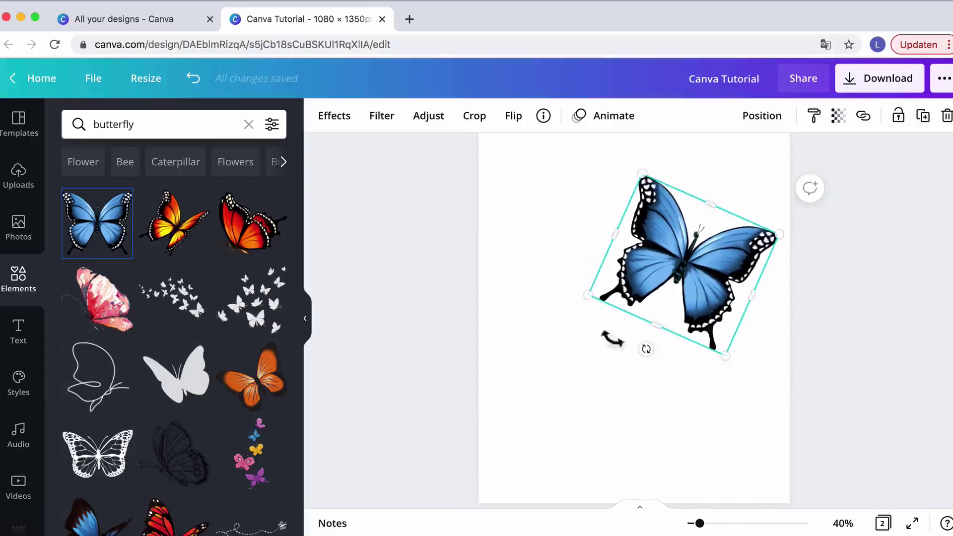
{"action": "left_click_drag", "start_coordinate": [595, 304], "coordinate": [615, 318]}
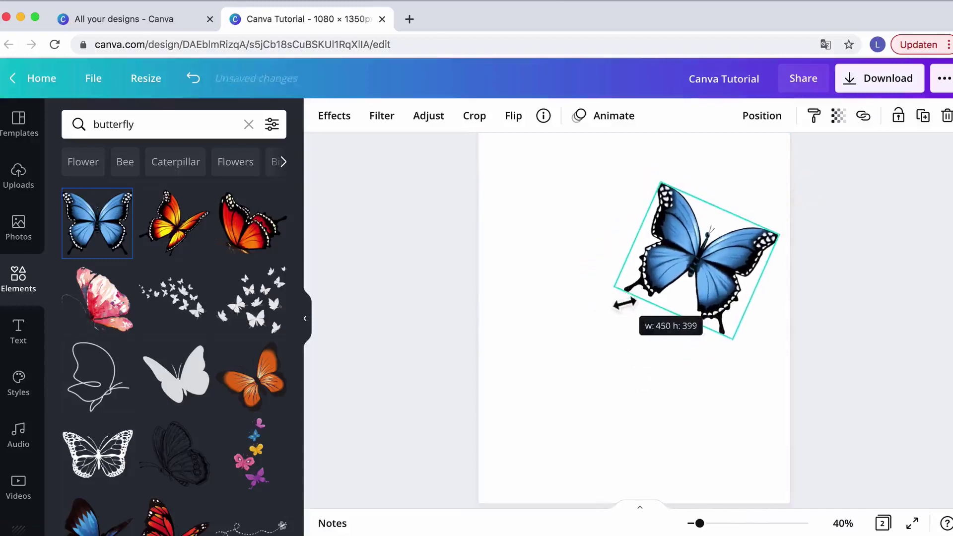
{"action": "scroll", "coordinate": [615, 297], "scroll_direction": "up", "scroll_amount": 5}
{"action": "scroll", "coordinate": [615, 297], "scroll_direction": "down", "scroll_amount": 7}
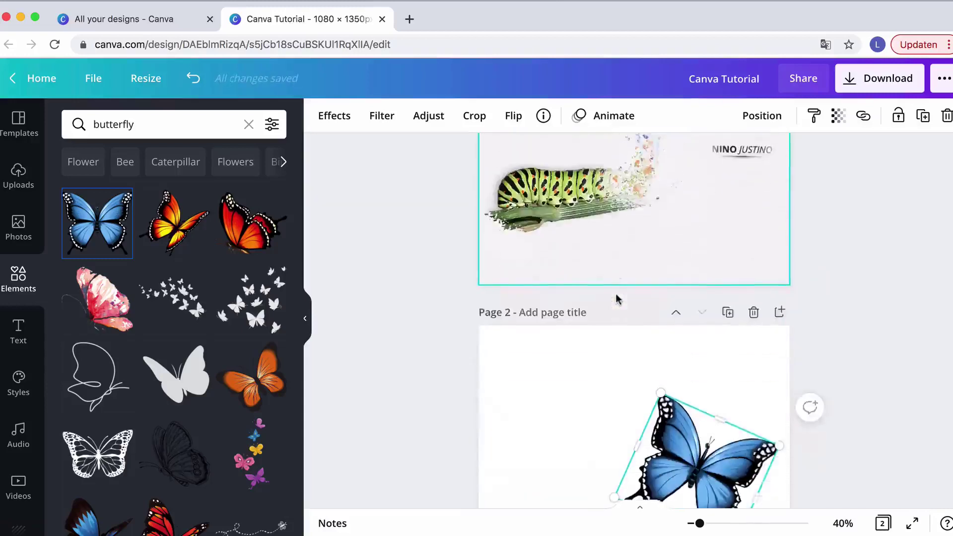
{"action": "left_click_drag", "start_coordinate": [671, 301], "coordinate": [690, 315]}
{"action": "left_click_drag", "start_coordinate": [701, 228], "coordinate": [709, 284]}
{"action": "left_click_drag", "start_coordinate": [631, 328], "coordinate": [614, 330]}
{"action": "left_click_drag", "start_coordinate": [700, 282], "coordinate": [711, 280]}
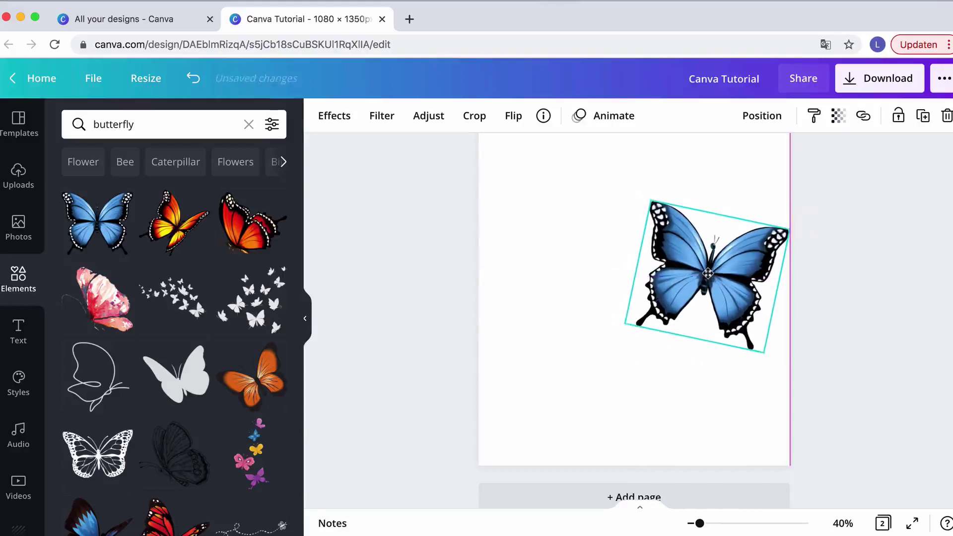
{"action": "left_click", "coordinate": [583, 277]}
{"action": "scroll", "coordinate": [582, 274], "scroll_direction": "up", "scroll_amount": 2}
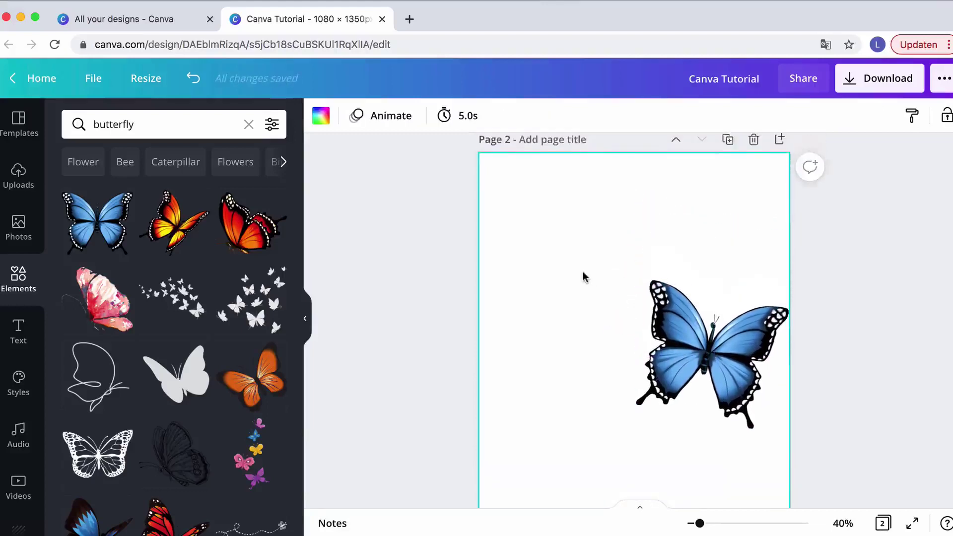
Step: Search Photos for 'catterpillar' and drag the caterpillar-on-stem photo onto page 2
{"action": "left_click", "coordinate": [17, 231]}
{"action": "left_click", "coordinate": [119, 123]}
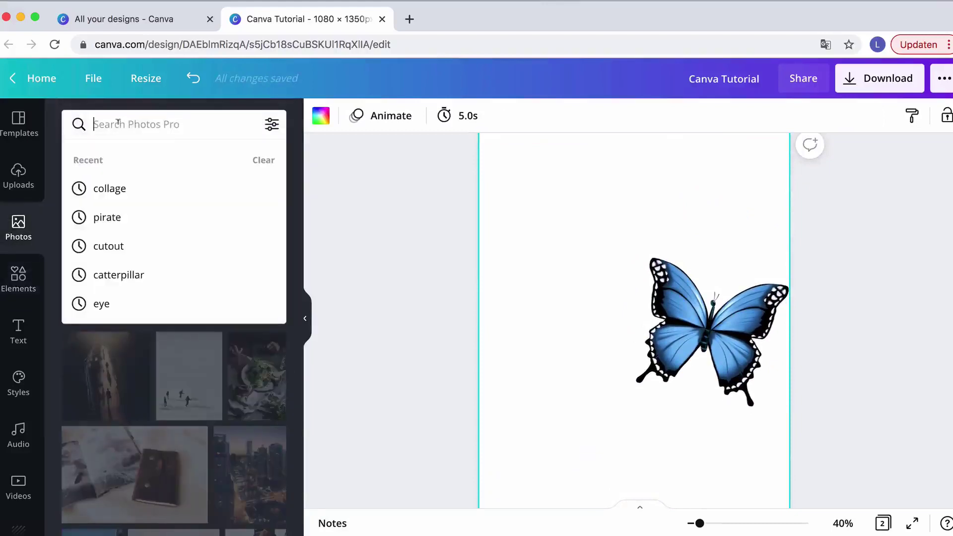
{"action": "type", "text": "catt"}
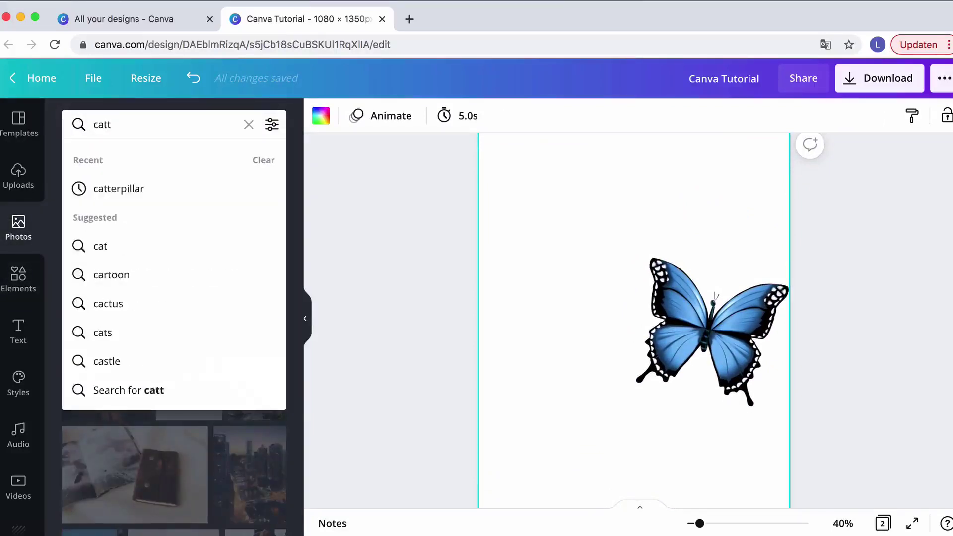
{"action": "key", "text": "Down"}
{"action": "key", "text": "Return"}
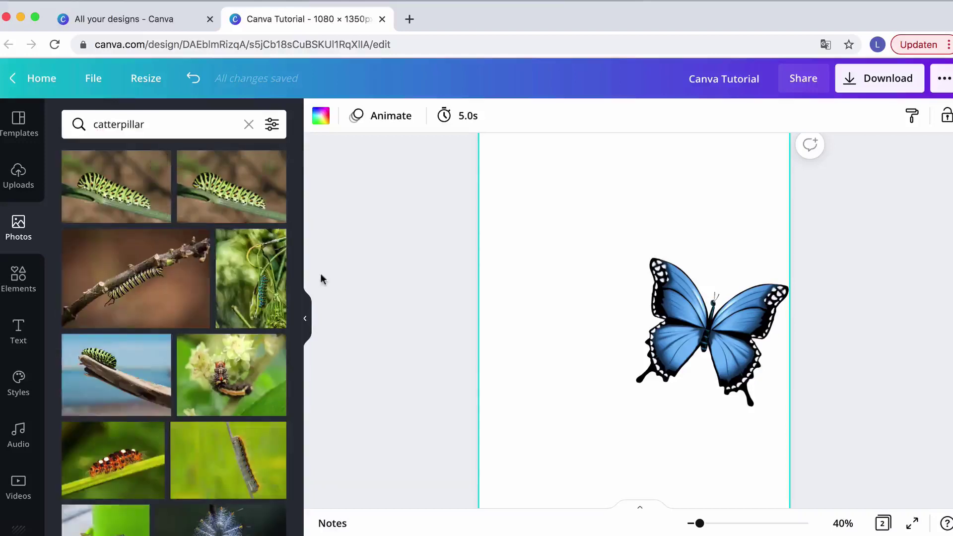
{"action": "scroll", "coordinate": [512, 353], "scroll_direction": "up", "scroll_amount": 7}
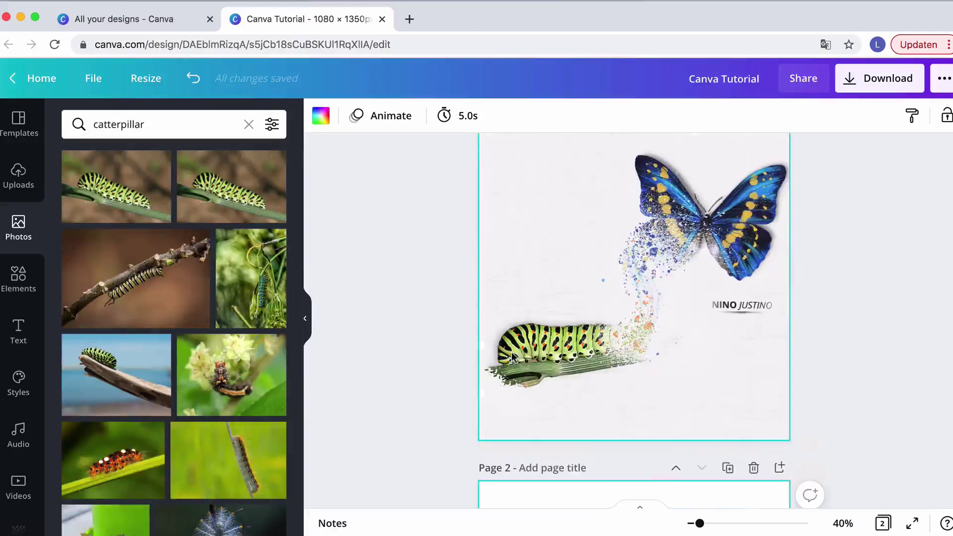
{"action": "scroll", "coordinate": [511, 355], "scroll_direction": "down", "scroll_amount": 2}
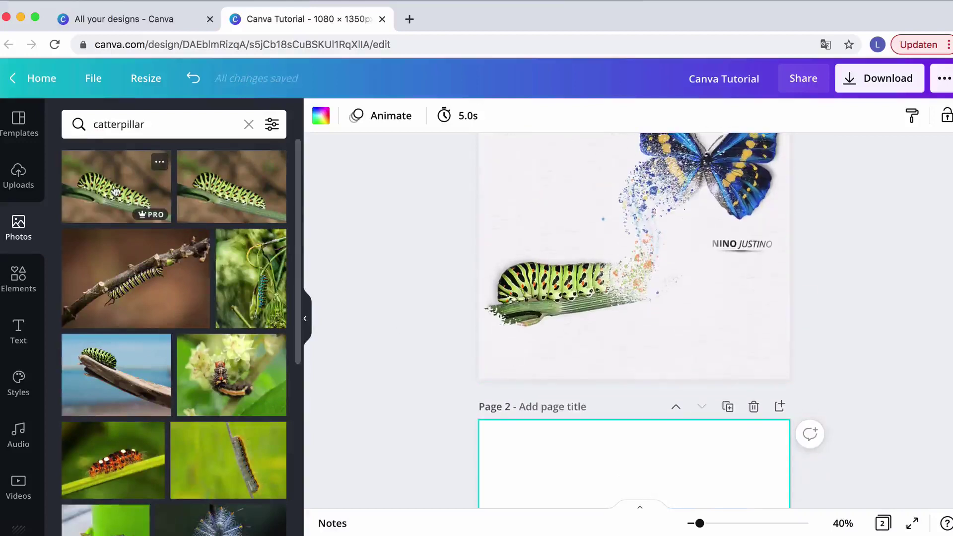
{"action": "left_click_drag", "start_coordinate": [114, 195], "coordinate": [625, 213]}
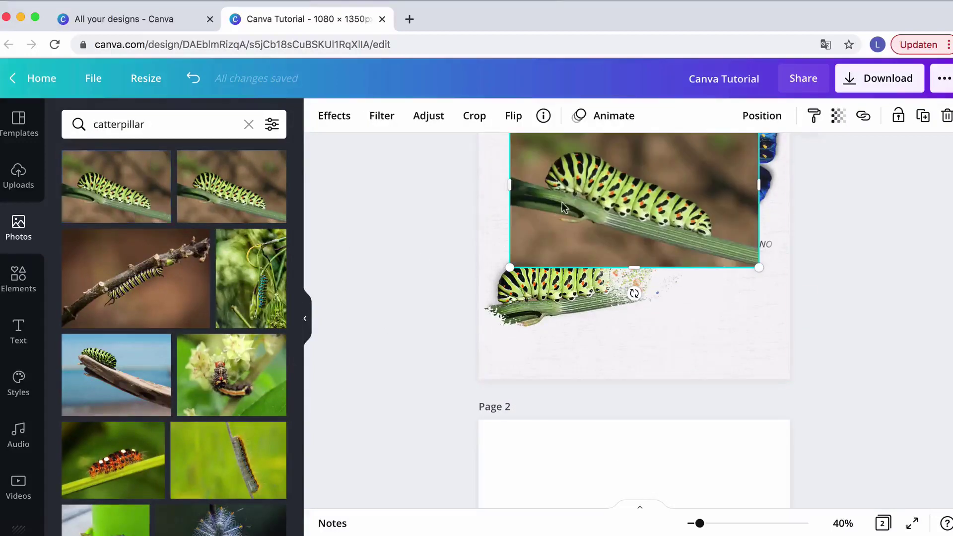
Step: Position the caterpillar photo at the lower left and move the butterfly to the top right
{"action": "left_click_drag", "start_coordinate": [563, 207], "coordinate": [561, 490]}
{"action": "scroll", "coordinate": [561, 490], "scroll_direction": "down", "scroll_amount": 3}
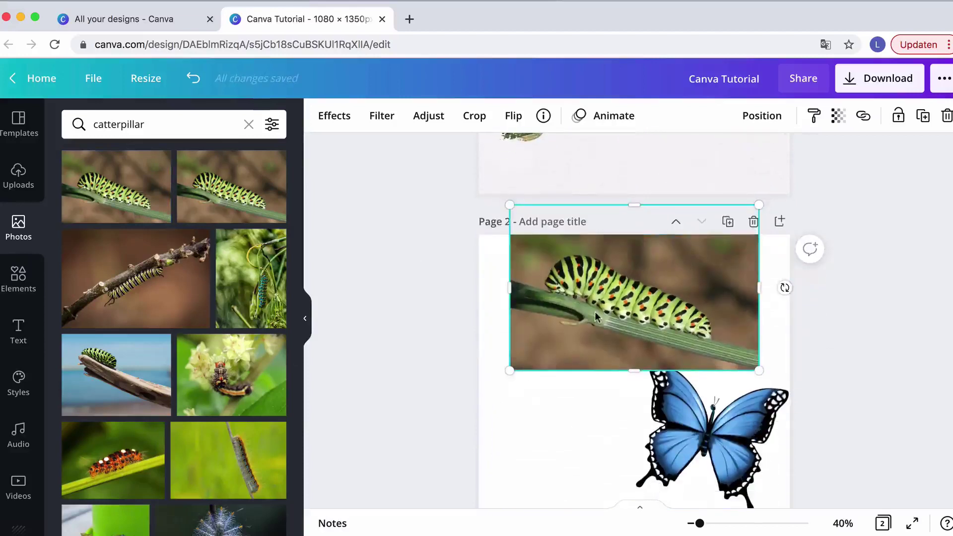
{"action": "left_click_drag", "start_coordinate": [595, 317], "coordinate": [569, 244]}
{"action": "scroll", "coordinate": [569, 244], "scroll_direction": "up", "scroll_amount": 2}
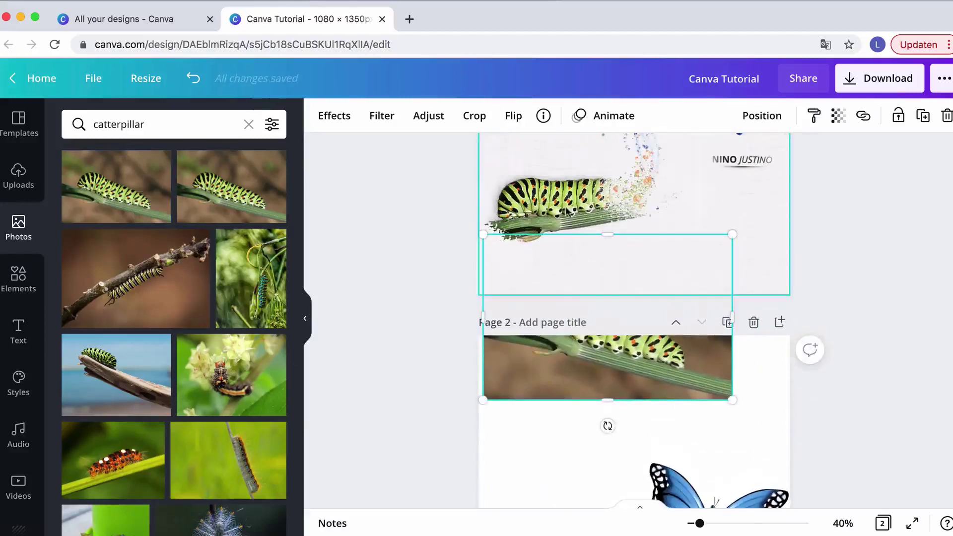
{"action": "scroll", "coordinate": [591, 279], "scroll_direction": "down", "scroll_amount": 2}
{"action": "left_click_drag", "start_coordinate": [591, 279], "coordinate": [600, 450]}
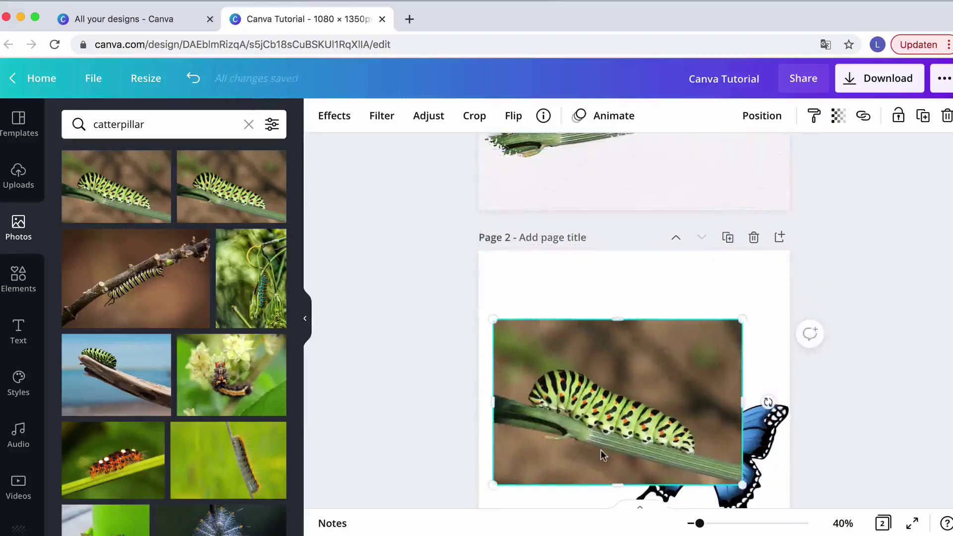
{"action": "scroll", "coordinate": [601, 450], "scroll_direction": "down", "scroll_amount": 4}
{"action": "scroll", "coordinate": [620, 355], "scroll_direction": "up", "scroll_amount": 1}
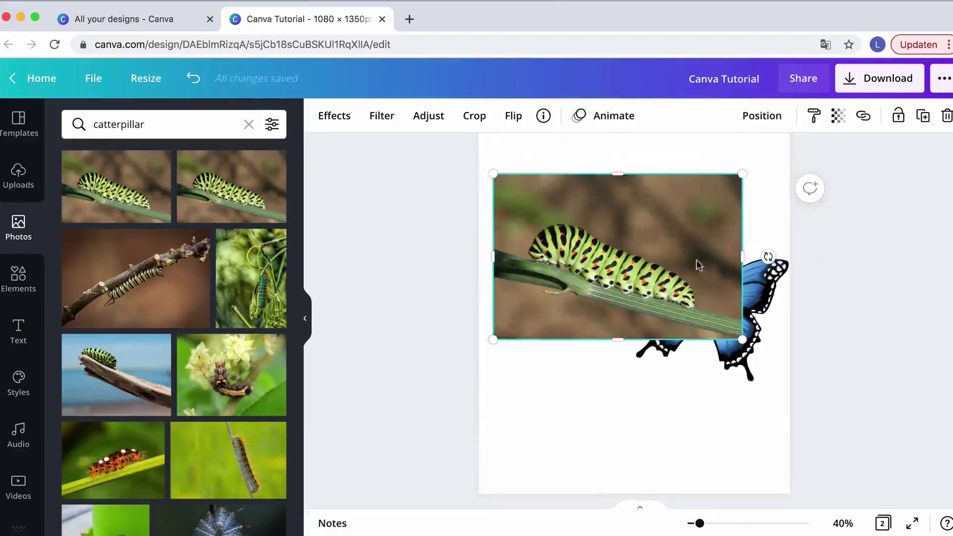
{"action": "left_click_drag", "start_coordinate": [621, 238], "coordinate": [611, 362]}
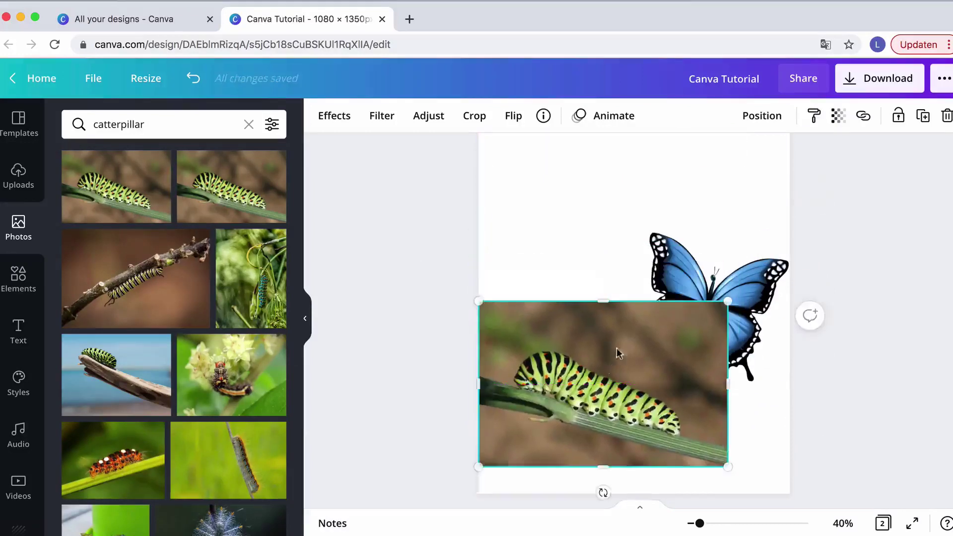
{"action": "left_click_drag", "start_coordinate": [677, 266], "coordinate": [676, 183]}
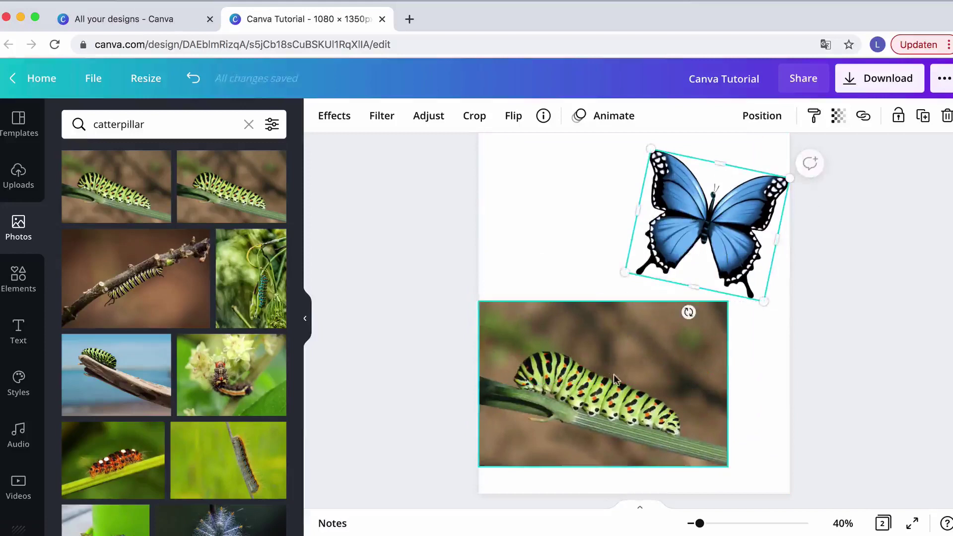
{"action": "left_click_drag", "start_coordinate": [613, 375], "coordinate": [632, 348]}
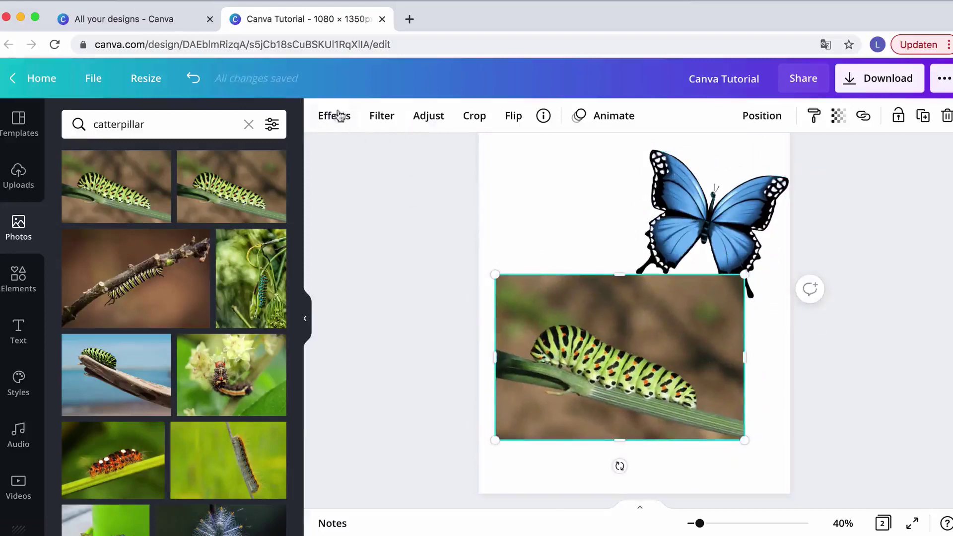
Step: Apply Background Remover to the caterpillar photo and nudge it slightly right
{"action": "left_click", "coordinate": [325, 123]}
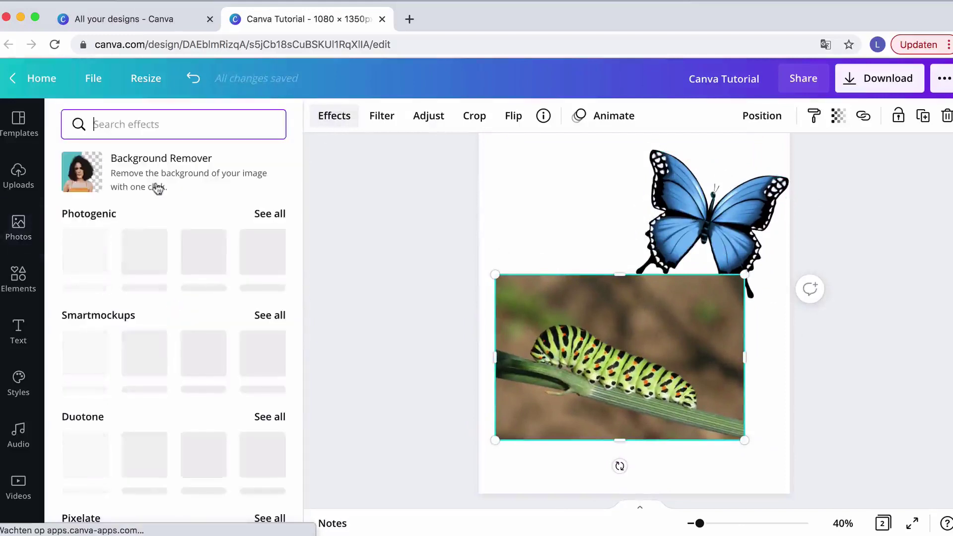
{"action": "left_click", "coordinate": [80, 172]}
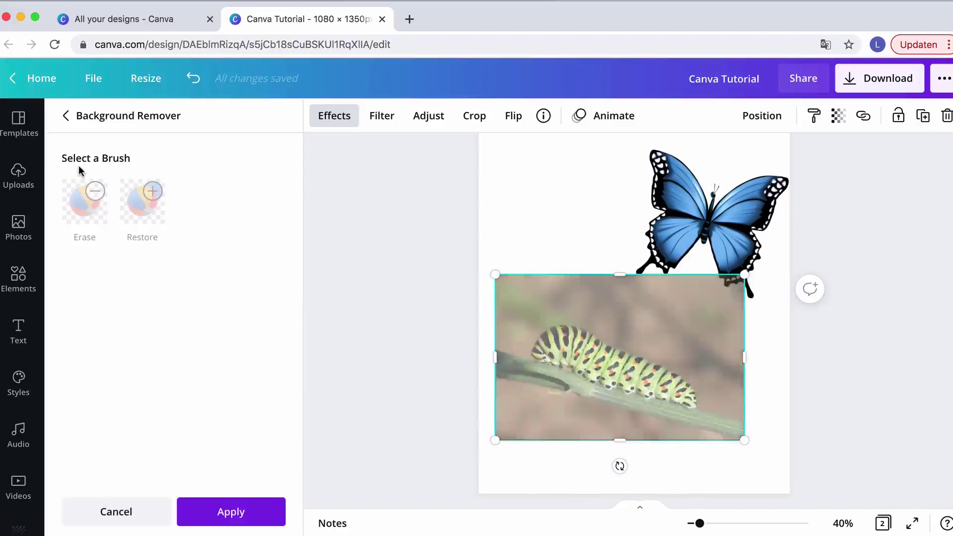
{"action": "left_click", "coordinate": [232, 509]}
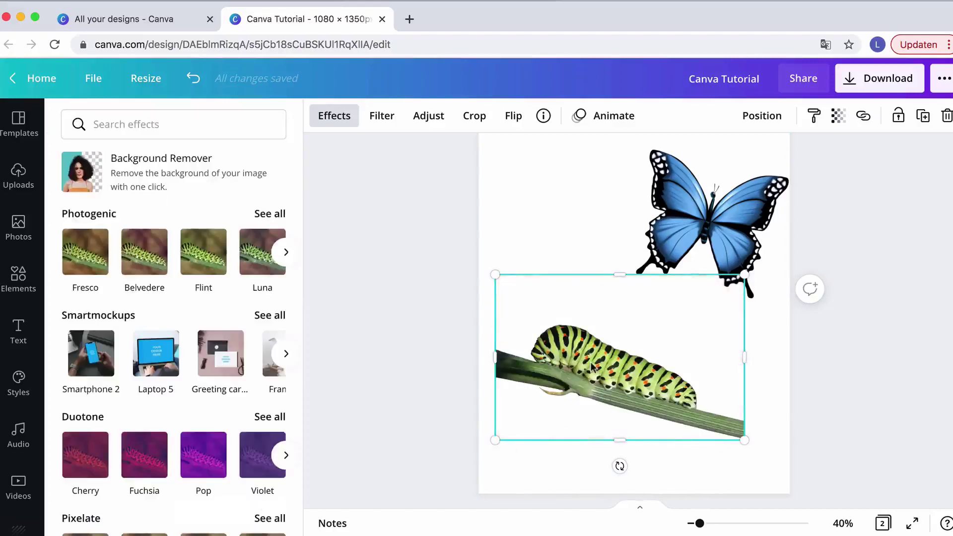
{"action": "mouse_move", "coordinate": [589, 367]}
{"action": "left_mouse_down"}
{"action": "mouse_move", "coordinate": [567, 364]}
{"action": "mouse_move", "coordinate": [605, 368]}
{"action": "left_mouse_up"}
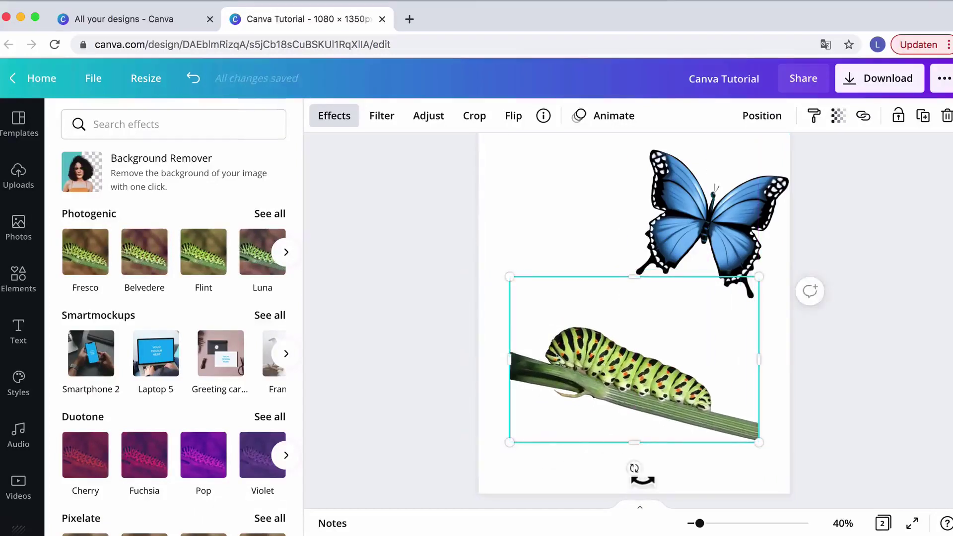
Step: Tilt and shrink the caterpillar and move it to the lower left
{"action": "left_click_drag", "start_coordinate": [643, 479], "coordinate": [670, 449]}
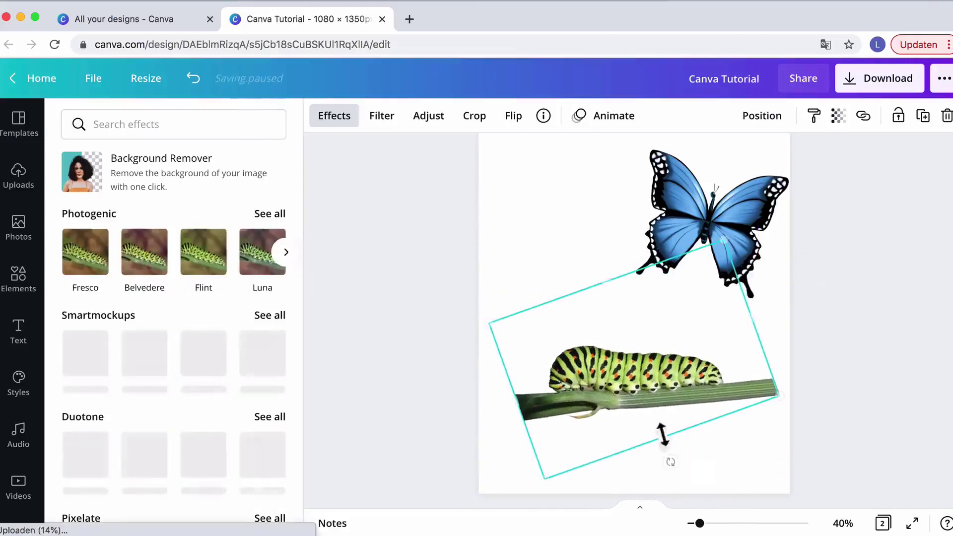
{"action": "left_click_drag", "start_coordinate": [624, 382], "coordinate": [578, 353]}
{"action": "scroll", "coordinate": [604, 335], "scroll_direction": "up", "scroll_amount": 3}
{"action": "scroll", "coordinate": [603, 335], "scroll_direction": "down", "scroll_amount": 3}
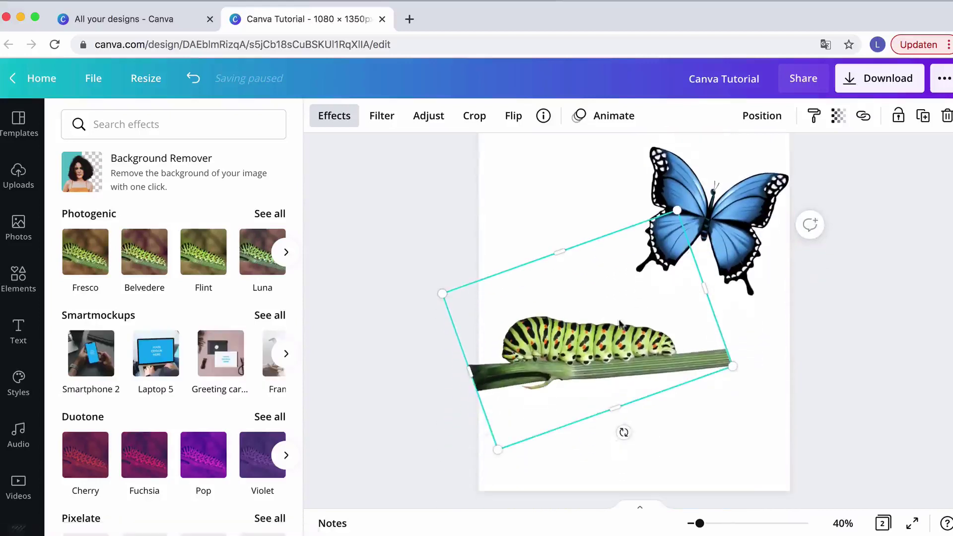
{"action": "left_click_drag", "start_coordinate": [677, 210], "coordinate": [668, 243]}
{"action": "left_click_drag", "start_coordinate": [578, 366], "coordinate": [570, 354]}
Step: Make the butterfly slightly smaller, settle it at the upper right, and clear the Elements search
{"action": "left_click_drag", "start_coordinate": [714, 224], "coordinate": [713, 259]}
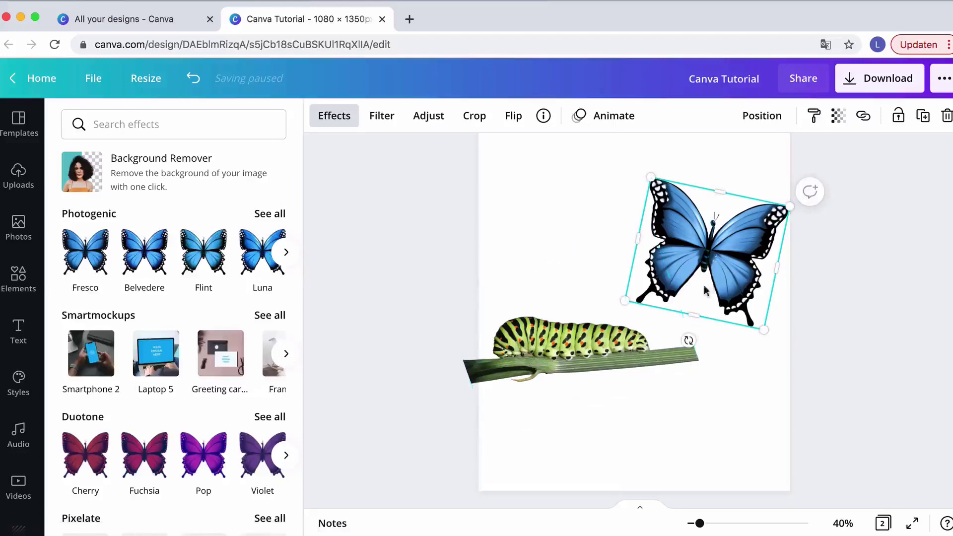
{"action": "left_click_drag", "start_coordinate": [661, 187], "coordinate": [668, 193]}
{"action": "left_click_drag", "start_coordinate": [714, 243], "coordinate": [710, 218]}
{"action": "scroll", "coordinate": [710, 221], "scroll_direction": "up", "scroll_amount": 10}
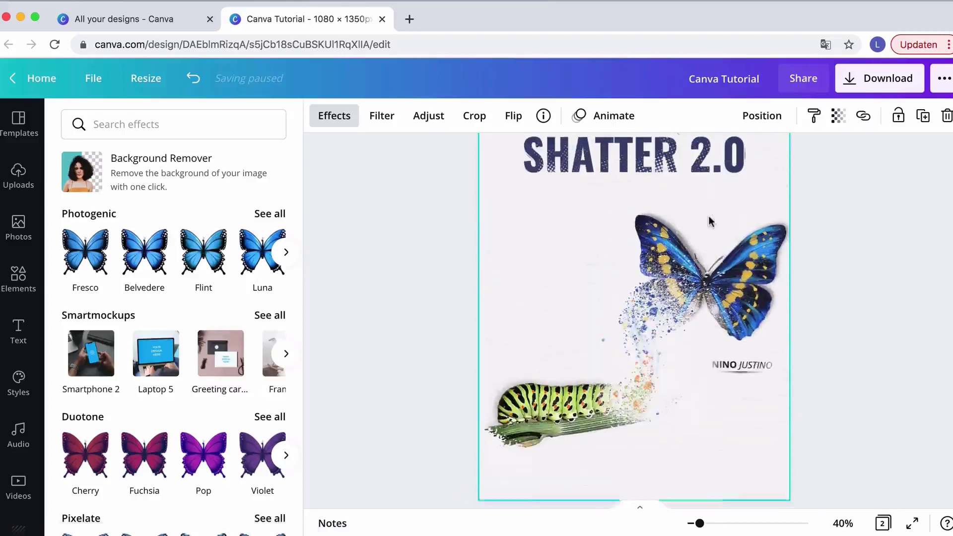
{"action": "scroll", "coordinate": [708, 221], "scroll_direction": "down", "scroll_amount": 10}
{"action": "left_click", "coordinate": [671, 403]}
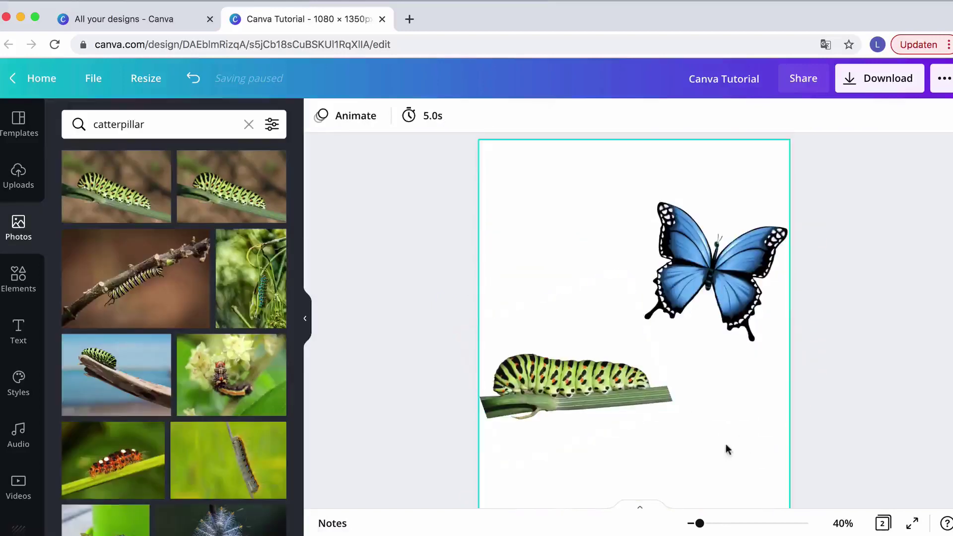
{"action": "scroll", "coordinate": [728, 270], "scroll_direction": "up", "scroll_amount": 3}
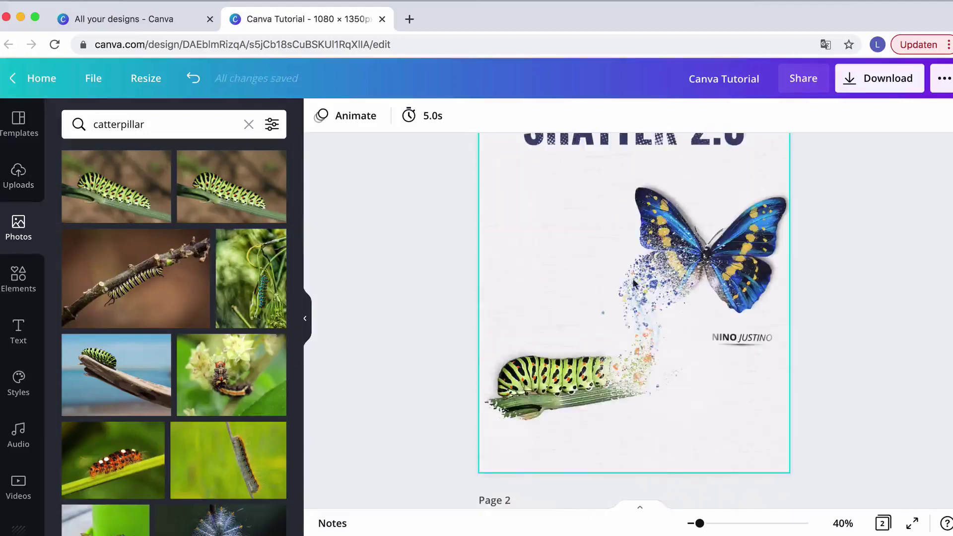
{"action": "scroll", "coordinate": [640, 298], "scroll_direction": "down", "scroll_amount": 1}
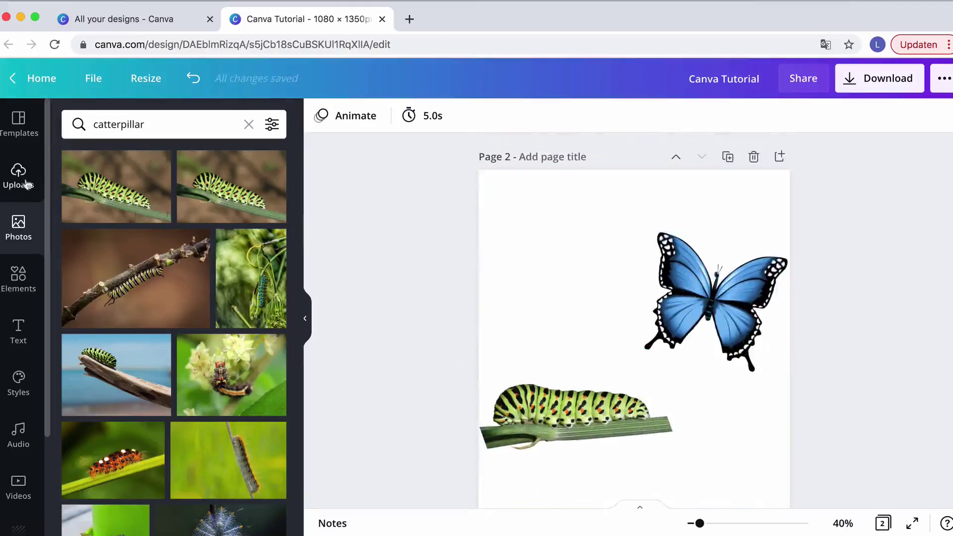
{"action": "left_click", "coordinate": [18, 275]}
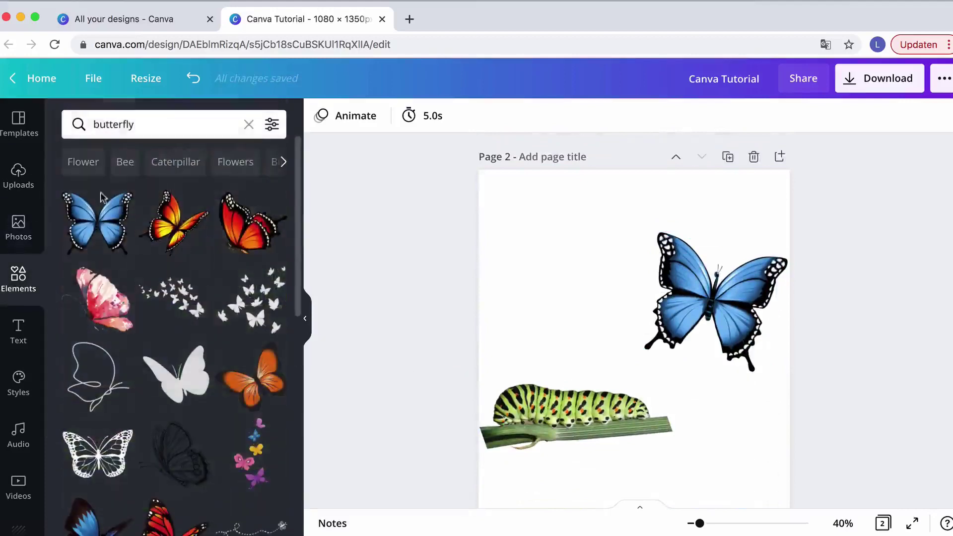
{"action": "left_click", "coordinate": [248, 125]}
Step: Search Elements for 'splatter' and browse through the paint splash results
{"action": "type", "text": "spl"}
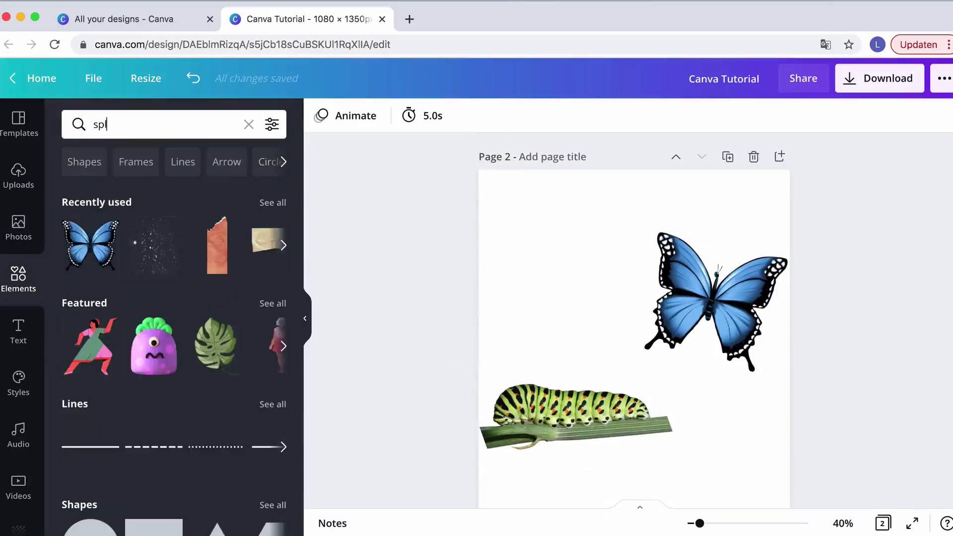
{"action": "type", "text": "atter"}
{"action": "key", "text": "Return"}
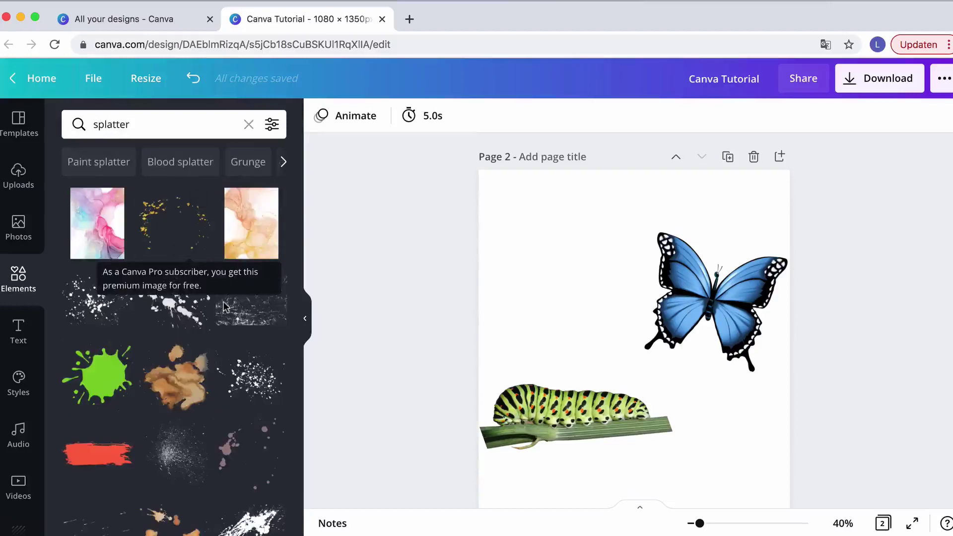
{"action": "scroll", "coordinate": [255, 409], "scroll_direction": "down", "scroll_amount": 3}
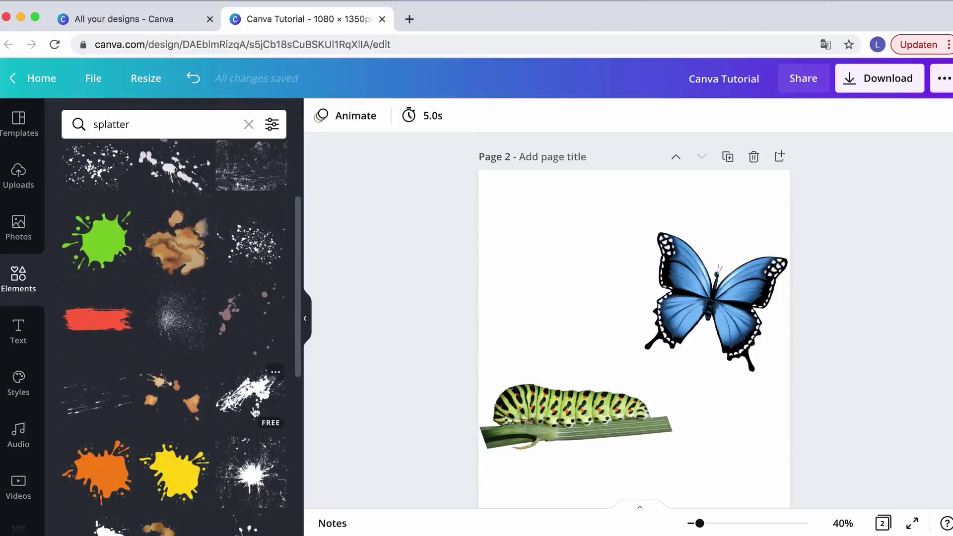
{"action": "scroll", "coordinate": [210, 362], "scroll_direction": "down", "scroll_amount": 5}
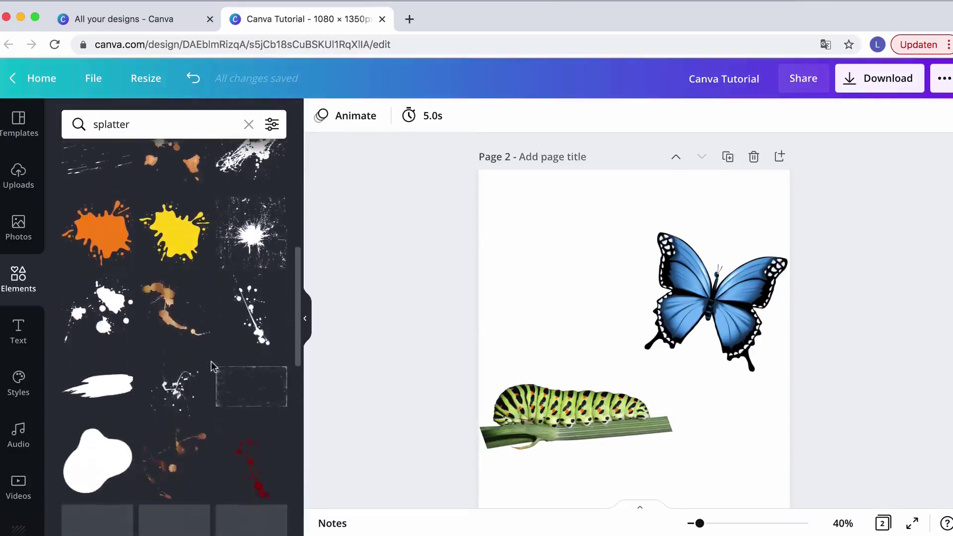
{"action": "scroll", "coordinate": [211, 361], "scroll_direction": "down", "scroll_amount": 3}
{"action": "scroll", "coordinate": [210, 361], "scroll_direction": "down", "scroll_amount": 5}
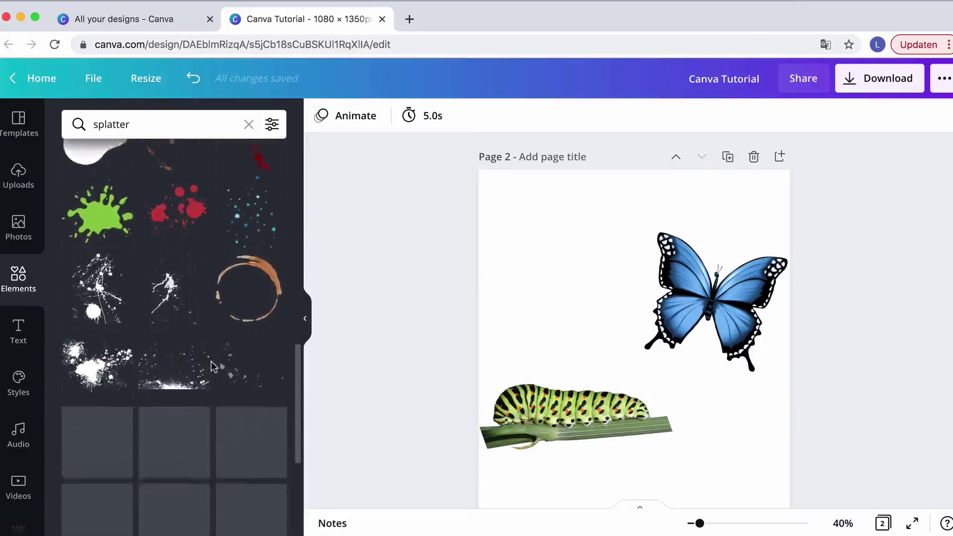
{"action": "scroll", "coordinate": [149, 343], "scroll_direction": "down", "scroll_amount": 1}
{"action": "scroll", "coordinate": [119, 308], "scroll_direction": "up", "scroll_amount": 1}
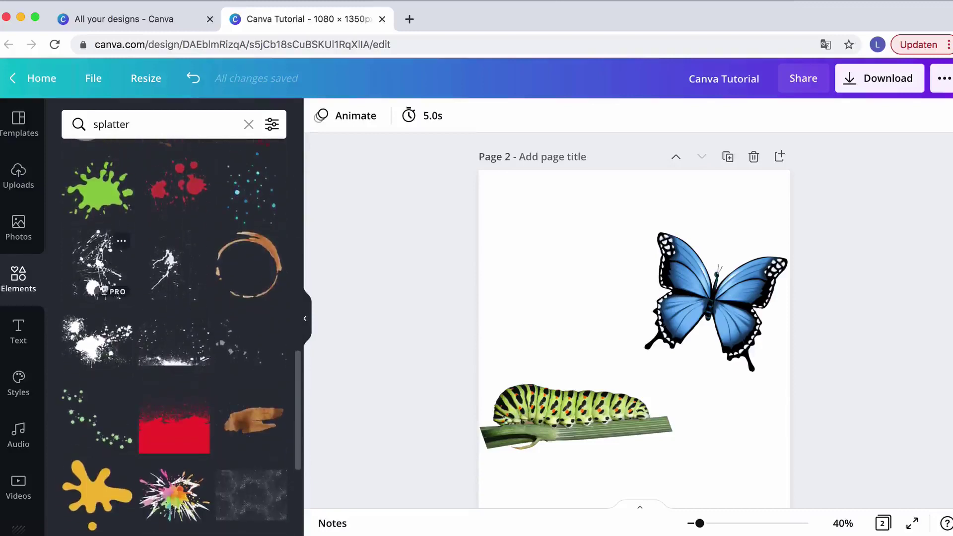
{"action": "scroll", "coordinate": [177, 332], "scroll_direction": "down", "scroll_amount": 7}
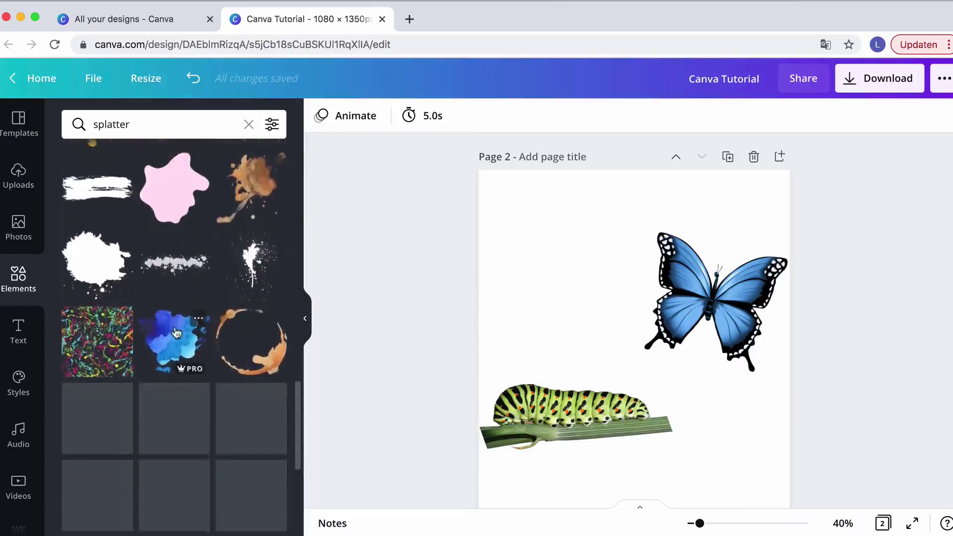
{"action": "scroll", "coordinate": [176, 333], "scroll_direction": "down", "scroll_amount": 2}
{"action": "scroll", "coordinate": [176, 331], "scroll_direction": "down", "scroll_amount": 4}
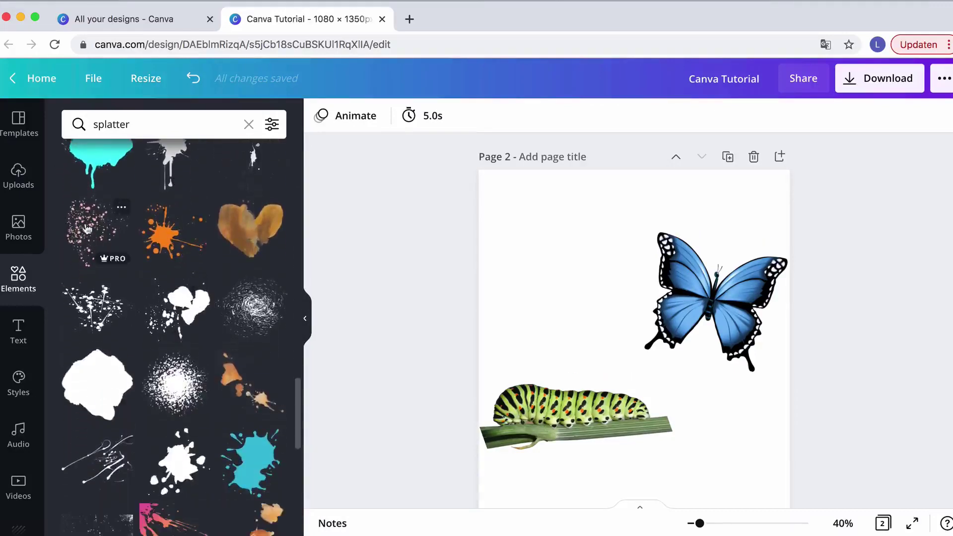
{"action": "left_click", "coordinate": [87, 228]}
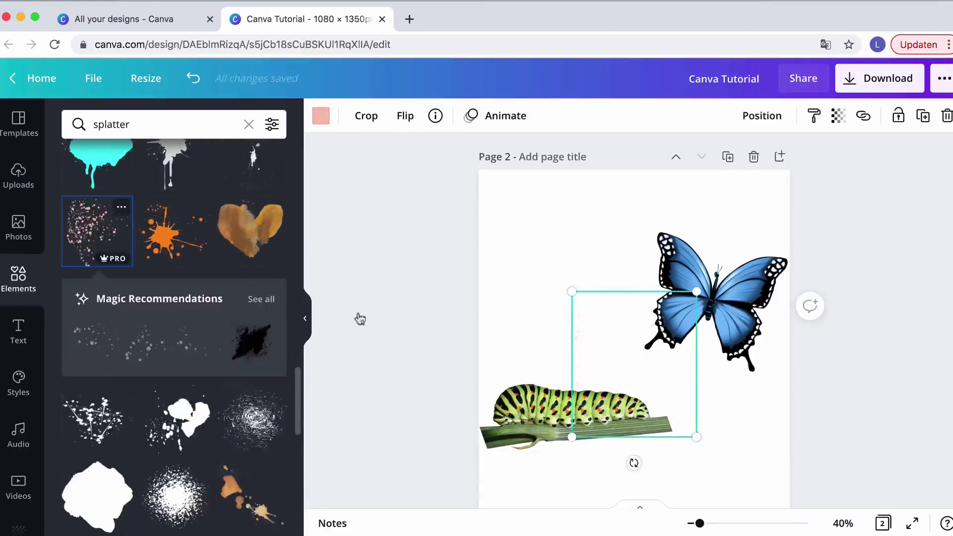
{"action": "left_click_drag", "start_coordinate": [613, 370], "coordinate": [539, 248]}
{"action": "left_click_drag", "start_coordinate": [626, 322], "coordinate": [548, 250]}
{"action": "left_click_drag", "start_coordinate": [525, 212], "coordinate": [518, 232]}
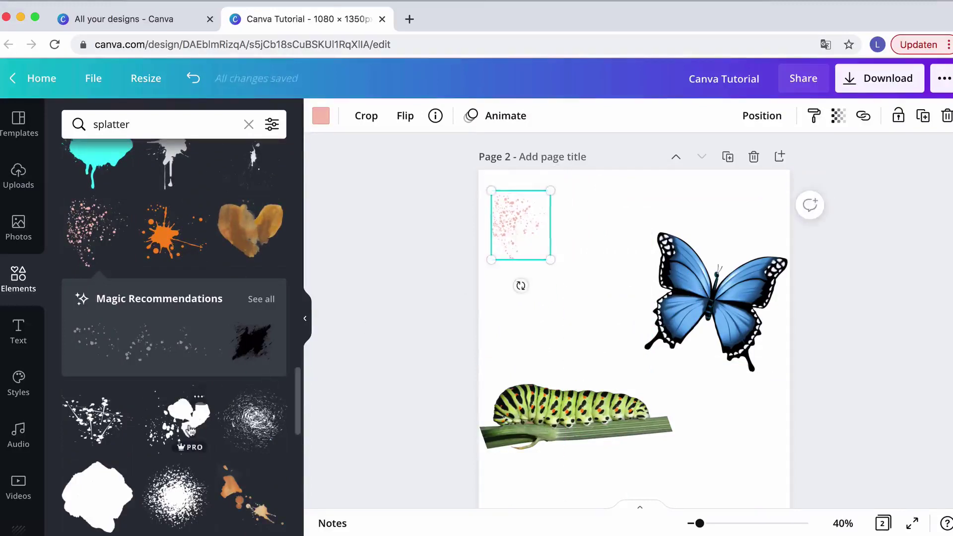
{"action": "scroll", "coordinate": [199, 411], "scroll_direction": "down", "scroll_amount": 3}
{"action": "scroll", "coordinate": [199, 402], "scroll_direction": "down", "scroll_amount": 7}
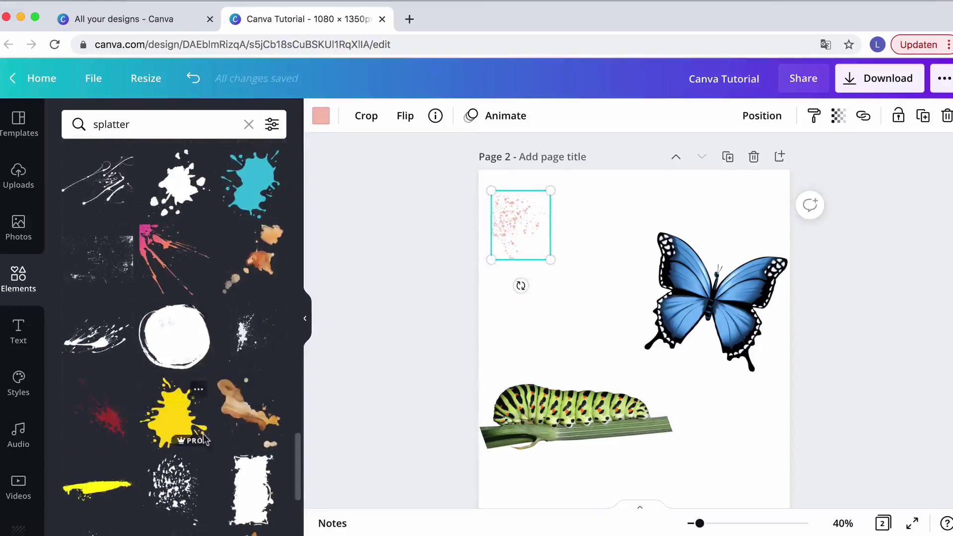
{"action": "scroll", "coordinate": [197, 316], "scroll_direction": "down", "scroll_amount": 4}
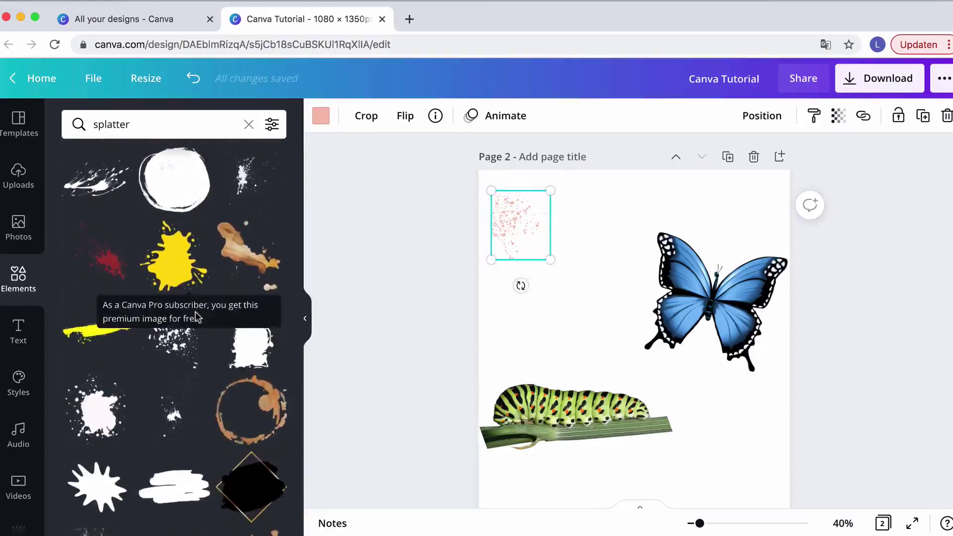
{"action": "scroll", "coordinate": [211, 409], "scroll_direction": "up", "scroll_amount": 7}
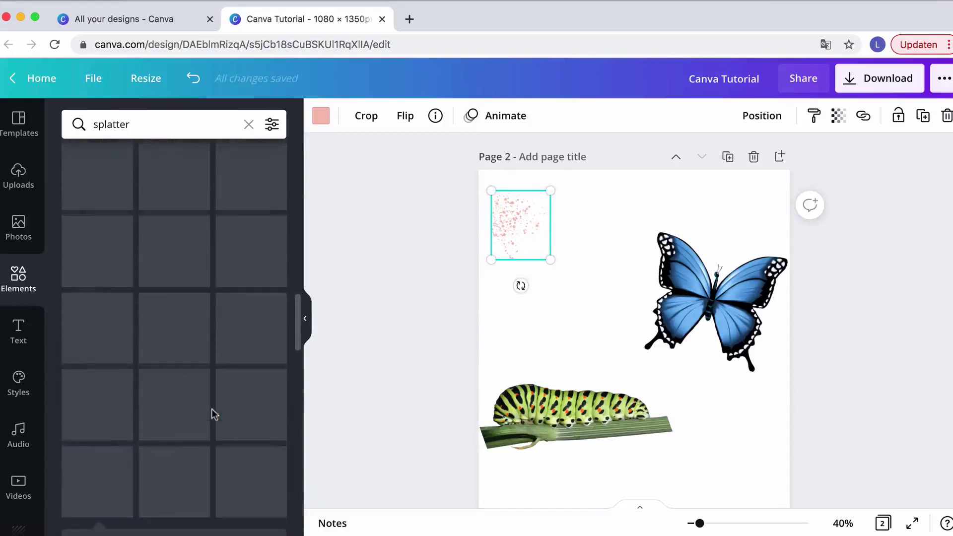
{"action": "scroll", "coordinate": [217, 381], "scroll_direction": "up", "scroll_amount": 3}
{"action": "scroll", "coordinate": [225, 368], "scroll_direction": "up", "scroll_amount": 7}
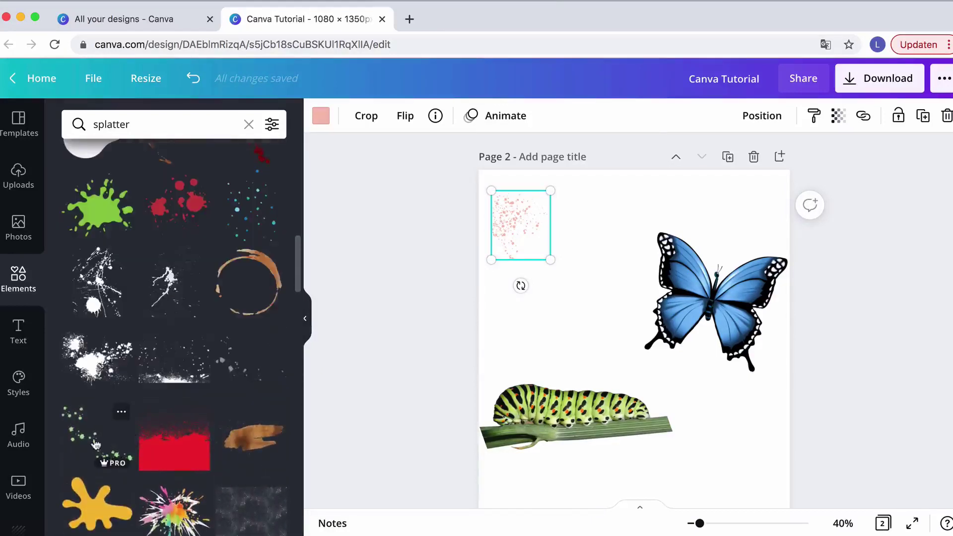
{"action": "left_click", "coordinate": [96, 443]}
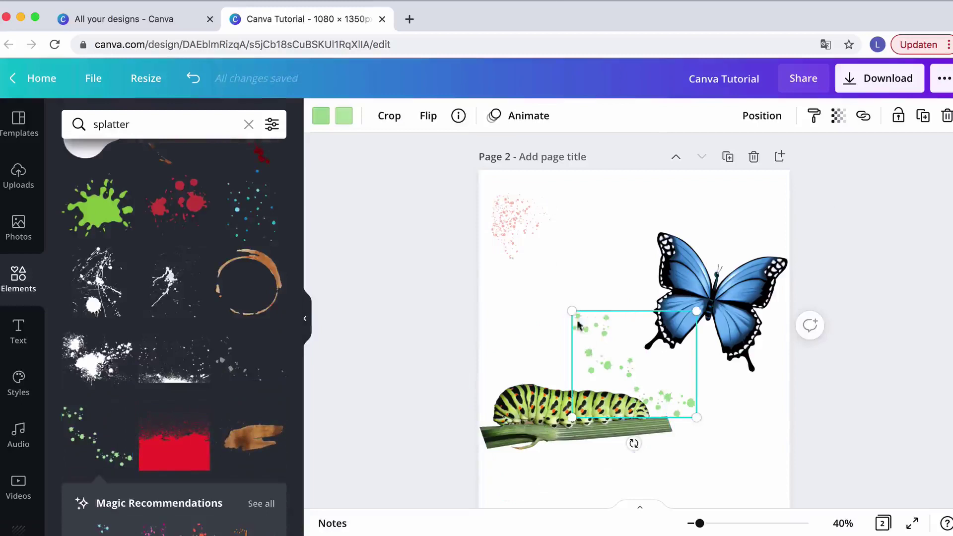
{"action": "left_click_drag", "start_coordinate": [577, 324], "coordinate": [536, 202]}
{"action": "left_click_drag", "start_coordinate": [645, 283], "coordinate": [573, 219]}
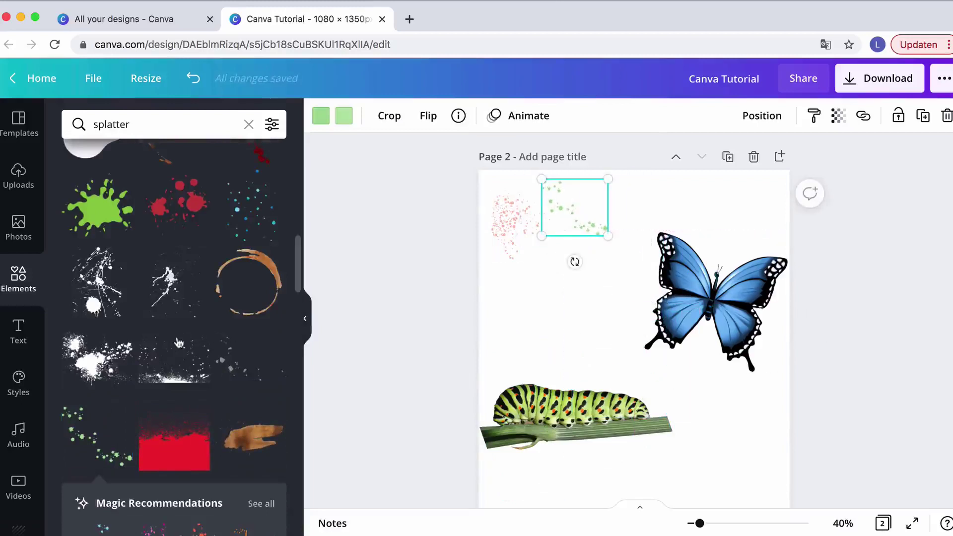
{"action": "scroll", "coordinate": [179, 343], "scroll_direction": "up", "scroll_amount": 4}
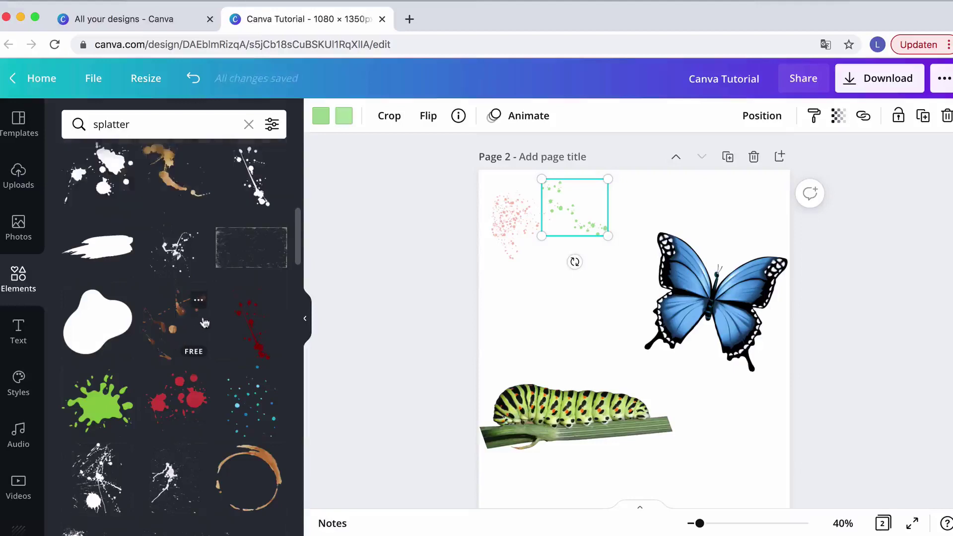
{"action": "scroll", "coordinate": [203, 323], "scroll_direction": "up", "scroll_amount": 6}
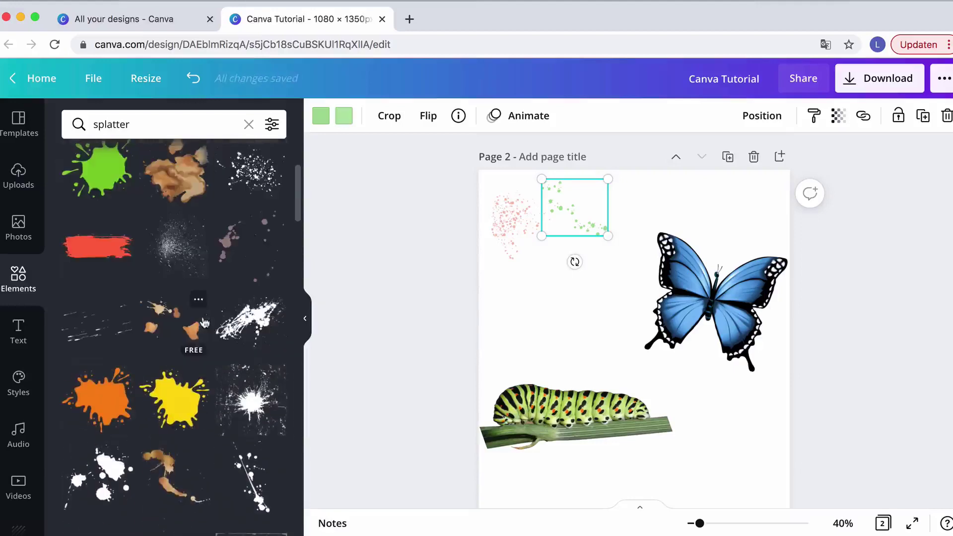
{"action": "scroll", "coordinate": [198, 320], "scroll_direction": "up", "scroll_amount": 2}
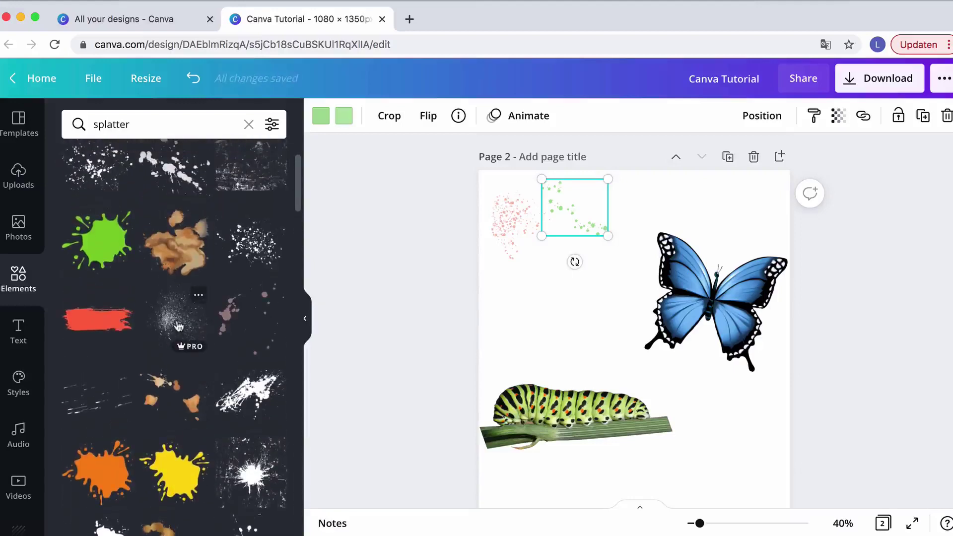
{"action": "scroll", "coordinate": [178, 326], "scroll_direction": "up", "scroll_amount": 2}
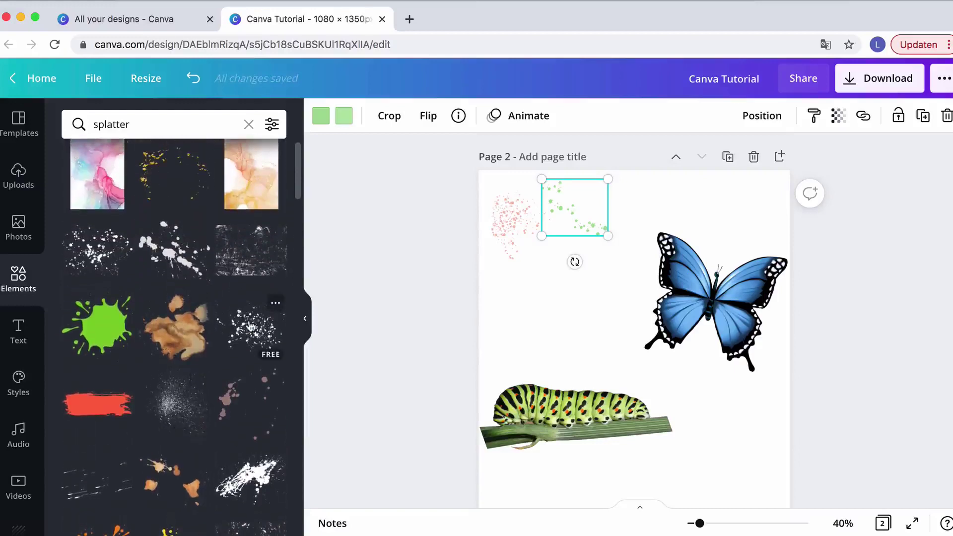
Step: Add the grey speckle splatter, rotated to -24°, over the butterfly's left wing
{"action": "left_click", "coordinate": [185, 404]}
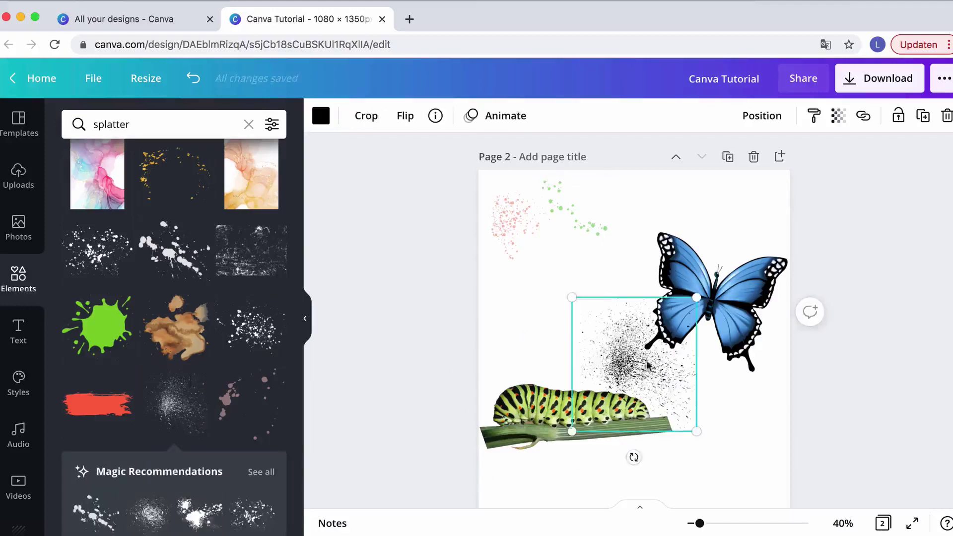
{"action": "left_click_drag", "start_coordinate": [639, 372], "coordinate": [659, 340]}
{"action": "left_click_drag", "start_coordinate": [653, 425], "coordinate": [709, 441]}
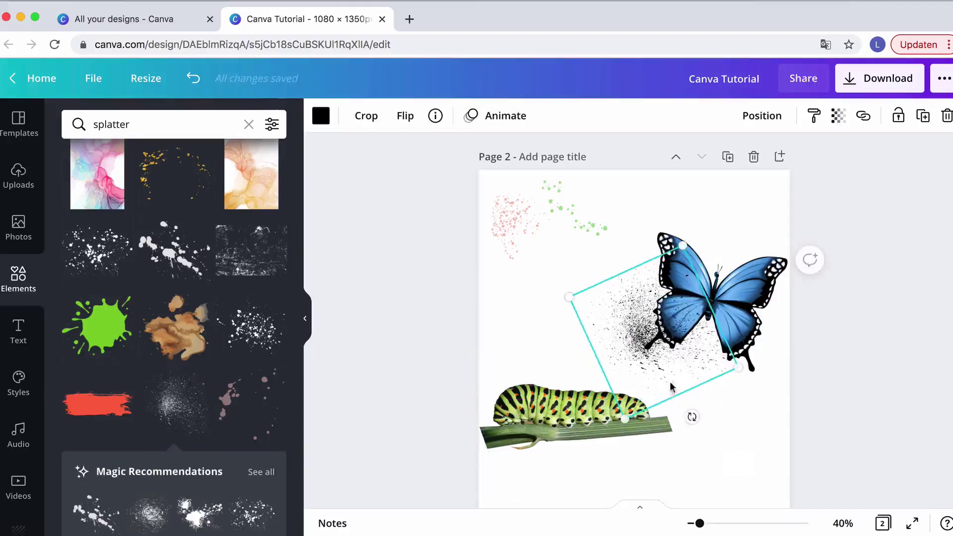
{"action": "mouse_move", "coordinate": [652, 342]}
{"action": "left_mouse_down"}
{"action": "mouse_move", "coordinate": [671, 347]}
{"action": "mouse_move", "coordinate": [647, 347]}
{"action": "mouse_move", "coordinate": [656, 344]}
{"action": "left_mouse_up"}
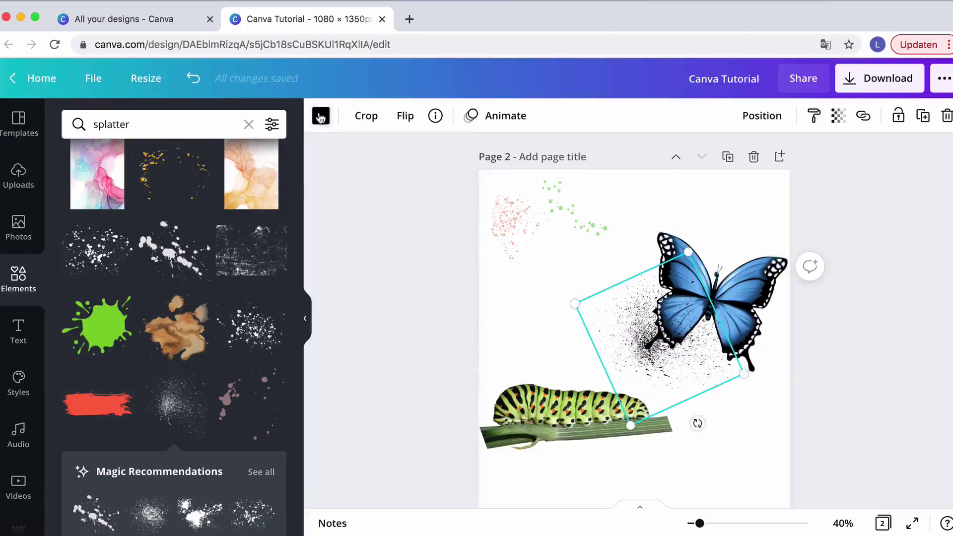
Step: Recolour the splatter white from Document Colors and compare it with the page 1 reference
{"action": "left_click", "coordinate": [320, 116]}
{"action": "left_click", "coordinate": [271, 195]}
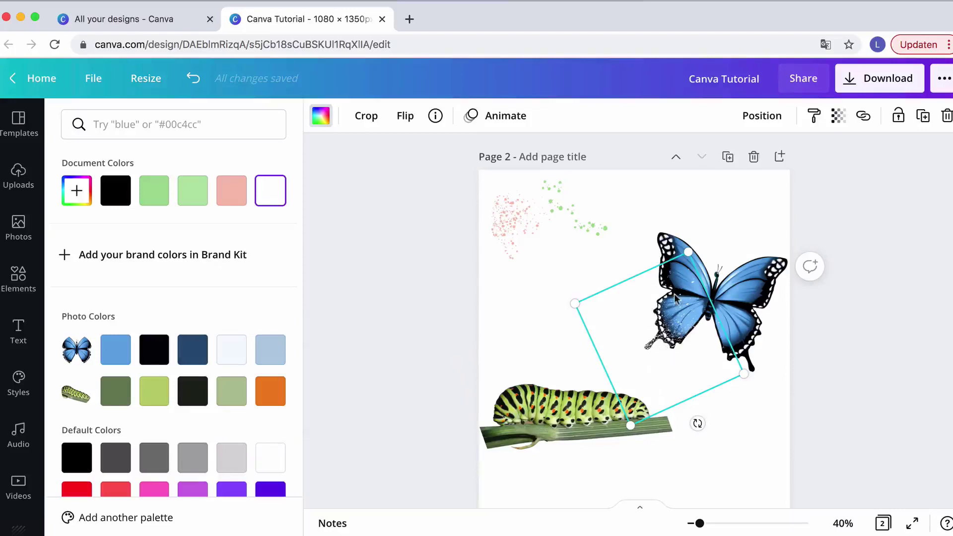
{"action": "scroll", "coordinate": [675, 298], "scroll_direction": "up", "scroll_amount": 6}
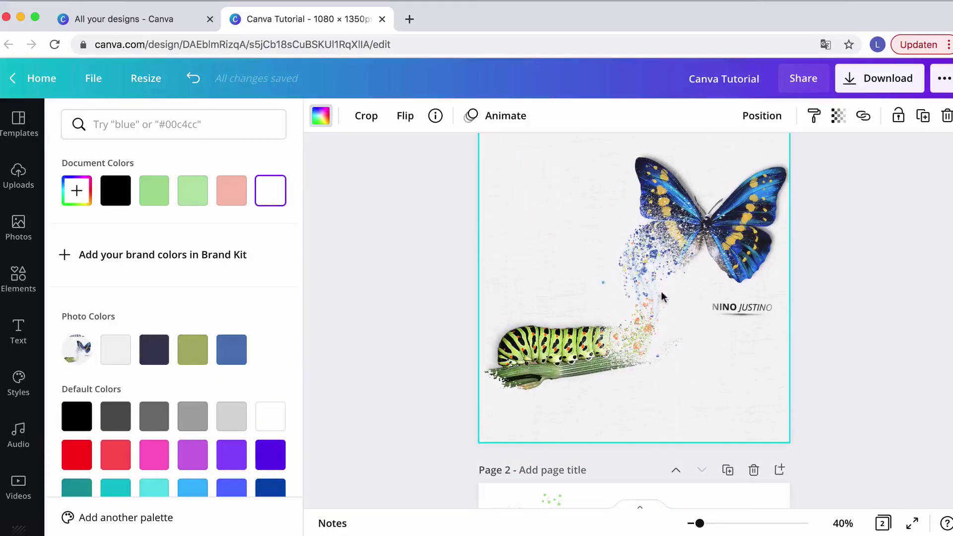
{"action": "scroll", "coordinate": [640, 288], "scroll_direction": "down", "scroll_amount": 2}
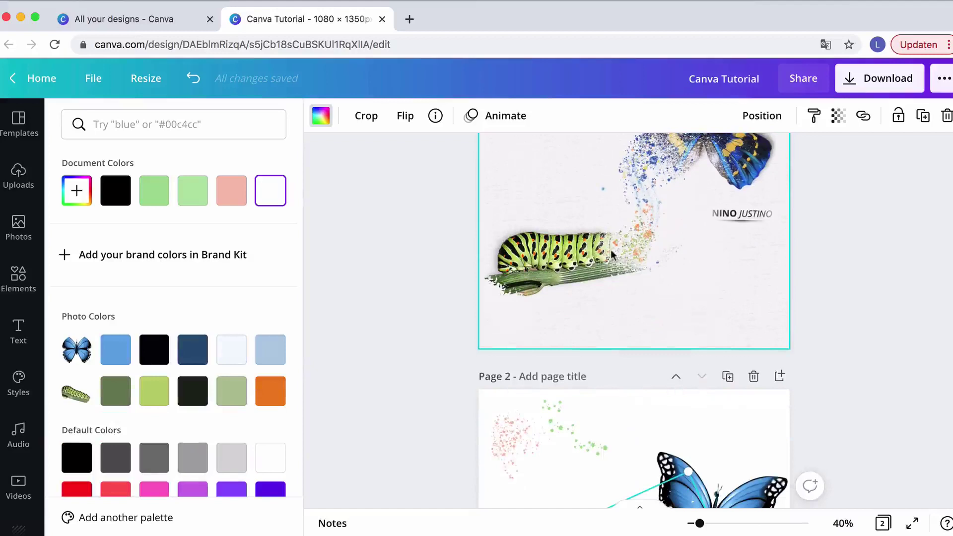
{"action": "scroll", "coordinate": [620, 260], "scroll_direction": "down", "scroll_amount": 4}
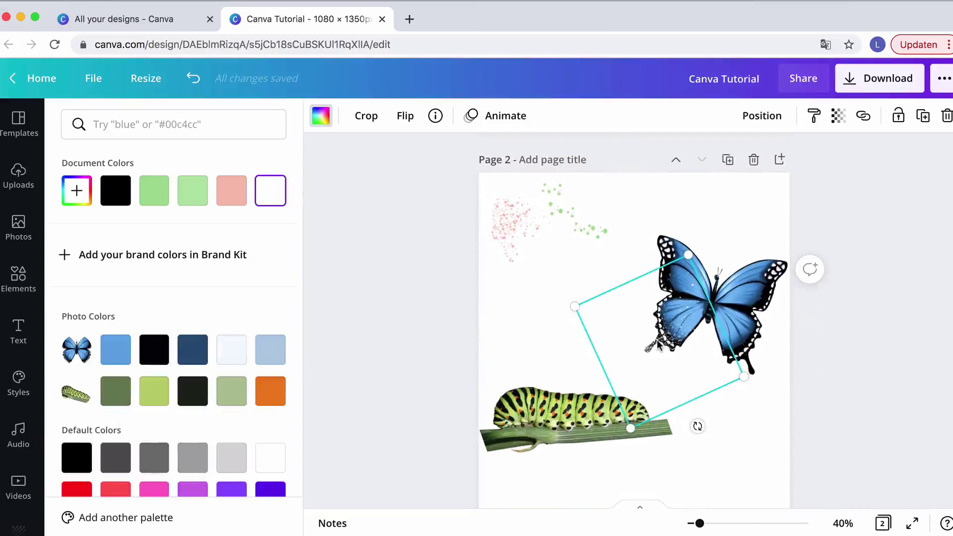
Step: Nudge the white splatter and zoom in on the butterfly
{"action": "mouse_move", "coordinate": [658, 346]}
{"action": "left_mouse_down"}
{"action": "mouse_move", "coordinate": [657, 332]}
{"action": "mouse_move", "coordinate": [669, 343]}
{"action": "mouse_move", "coordinate": [667, 324]}
{"action": "mouse_move", "coordinate": [666, 338]}
{"action": "left_mouse_up"}
{"action": "left_click_drag", "start_coordinate": [702, 524], "coordinate": [718, 523]}
{"action": "scroll", "coordinate": [723, 404], "scroll_direction": "down", "scroll_amount": 3}
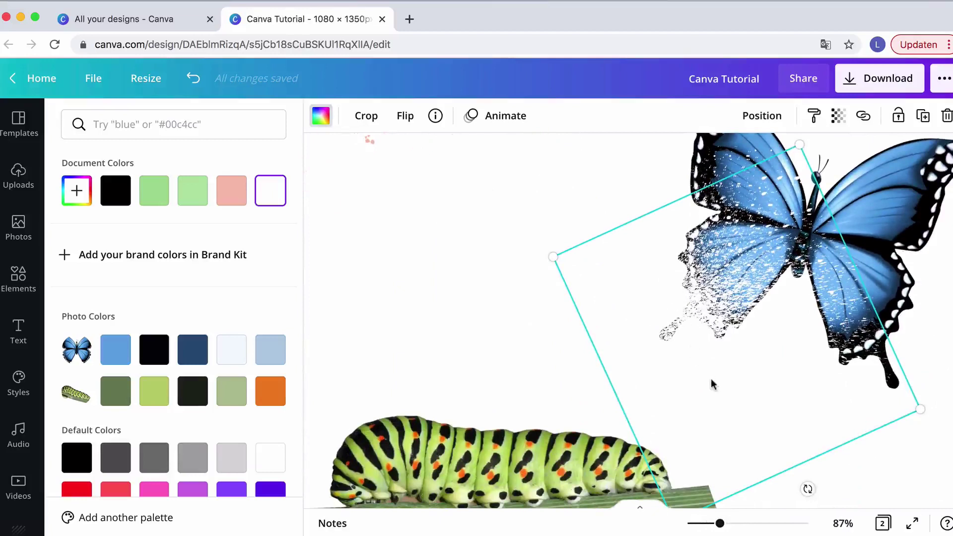
{"action": "scroll", "coordinate": [712, 385], "scroll_direction": "down", "scroll_amount": 2}
{"action": "scroll", "coordinate": [712, 385], "scroll_direction": "up", "scroll_amount": 3}
{"action": "scroll", "coordinate": [712, 384], "scroll_direction": "right", "scroll_amount": 2}
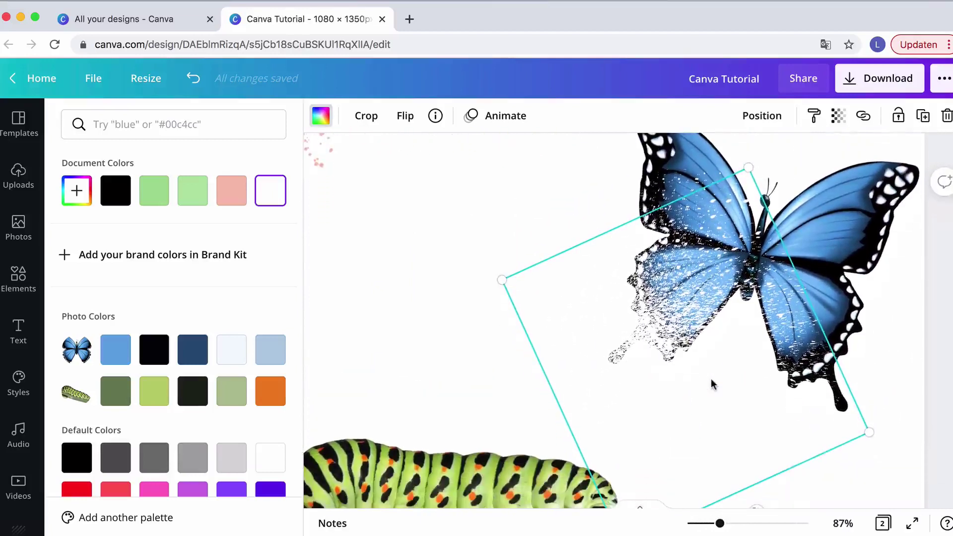
{"action": "scroll", "coordinate": [665, 370], "scroll_direction": "down", "scroll_amount": 2}
{"action": "scroll", "coordinate": [666, 370], "scroll_direction": "up", "scroll_amount": 2}
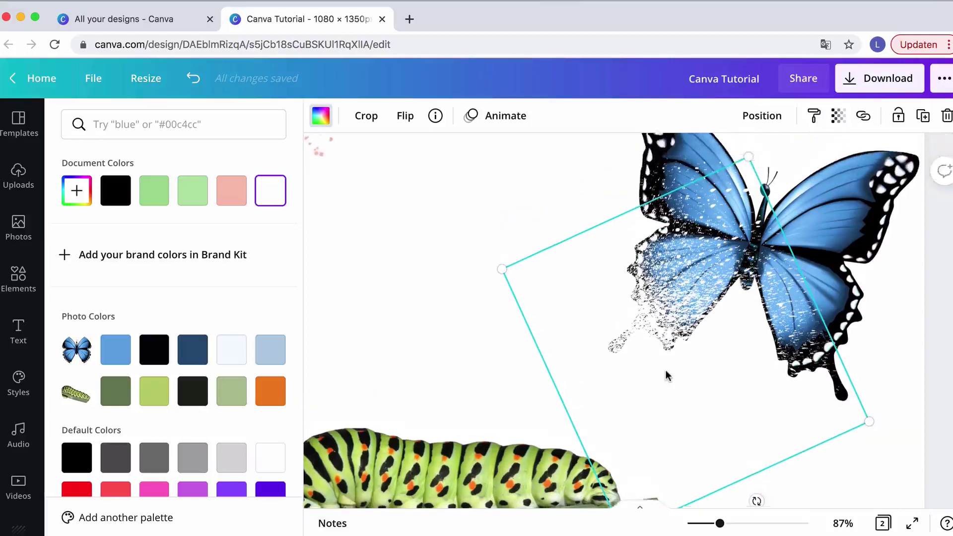
{"action": "scroll", "coordinate": [666, 375], "scroll_direction": "down", "scroll_amount": 1}
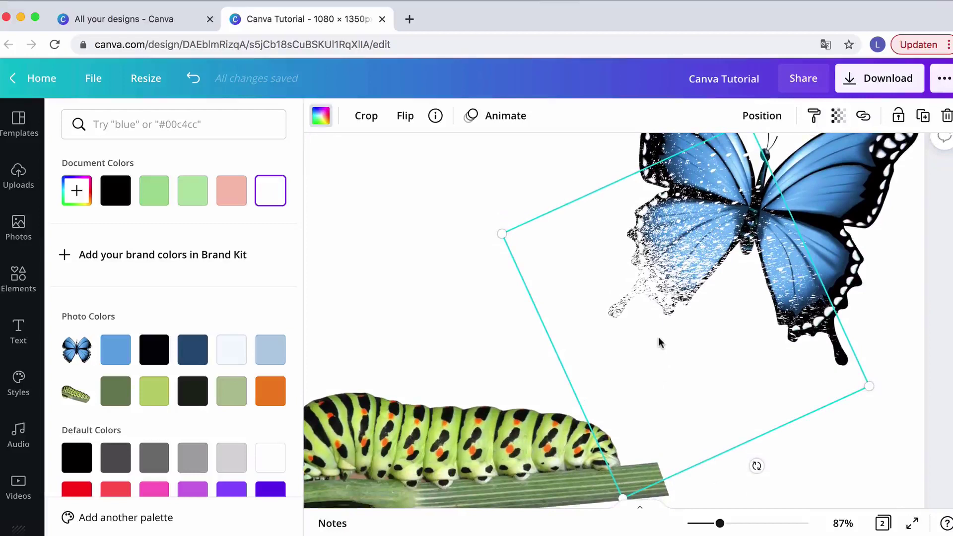
{"action": "scroll", "coordinate": [651, 301], "scroll_direction": "up", "scroll_amount": 1}
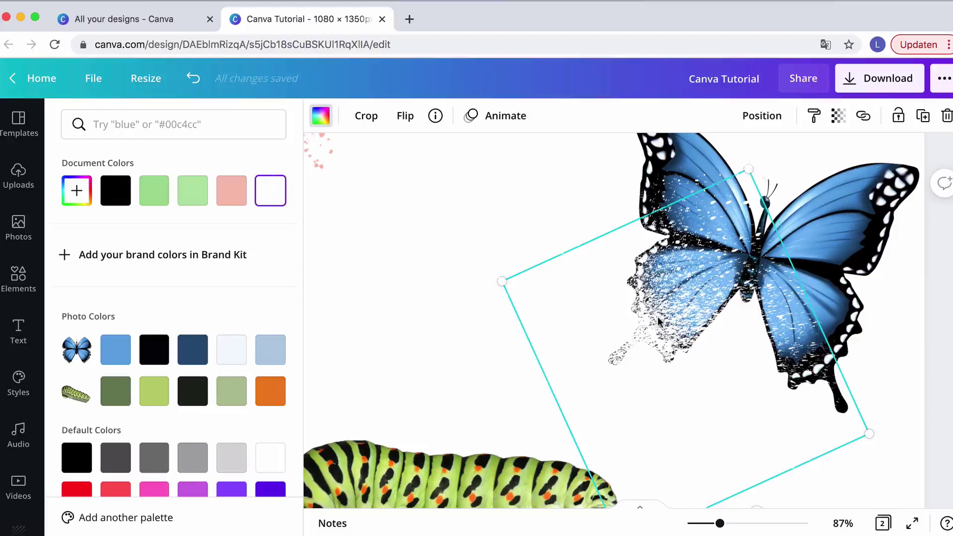
Step: Shift the white splatter up-left, then shrink it and move it down-left over the left wings
{"action": "left_click_drag", "start_coordinate": [658, 322], "coordinate": [635, 334]}
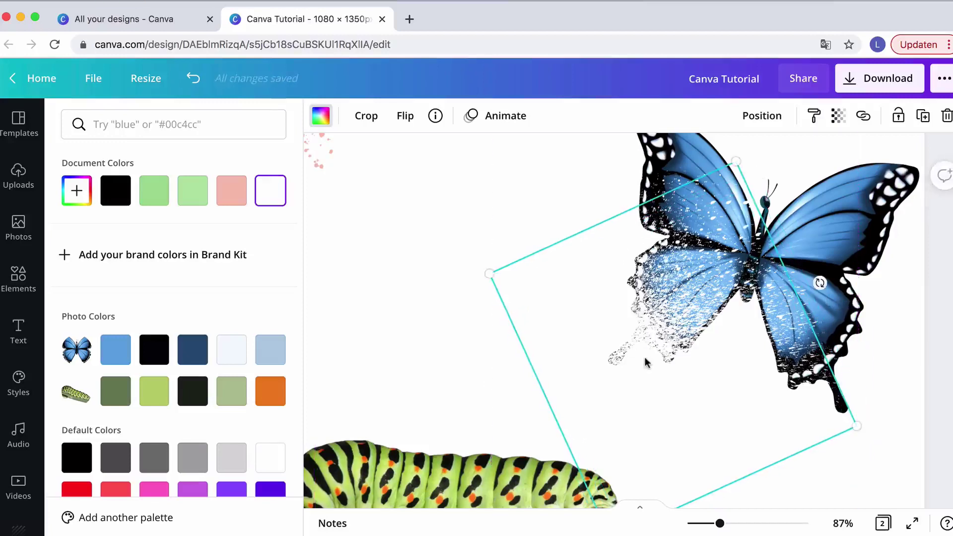
{"action": "scroll", "coordinate": [646, 363], "scroll_direction": "down", "scroll_amount": 2}
{"action": "left_click_drag", "start_coordinate": [619, 444], "coordinate": [636, 325]}
{"action": "left_click_drag", "start_coordinate": [683, 214], "coordinate": [643, 254]}
{"action": "scroll", "coordinate": [715, 255], "scroll_direction": "up", "scroll_amount": 2}
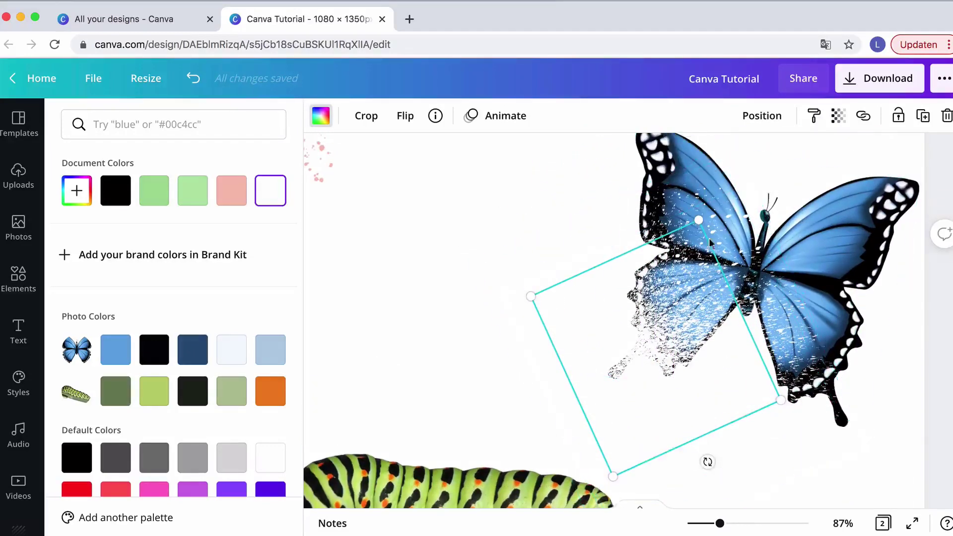
{"action": "scroll", "coordinate": [739, 202], "scroll_direction": "up", "scroll_amount": 5}
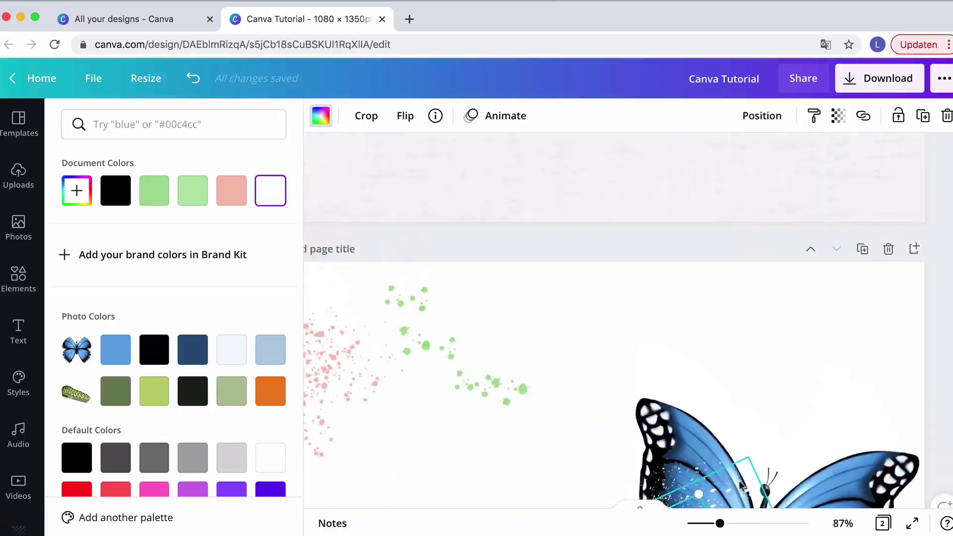
Step: Zoom out to compare with the page 1 reference and select the white splatter
{"action": "left_click_drag", "start_coordinate": [718, 524], "coordinate": [701, 523]}
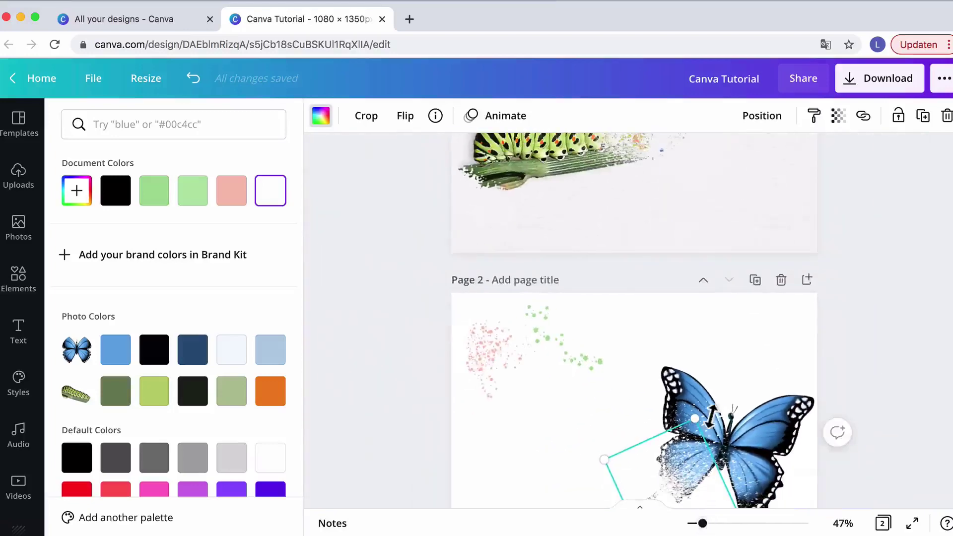
{"action": "scroll", "coordinate": [713, 415], "scroll_direction": "up", "scroll_amount": 4}
{"action": "scroll", "coordinate": [682, 226], "scroll_direction": "up", "scroll_amount": 2}
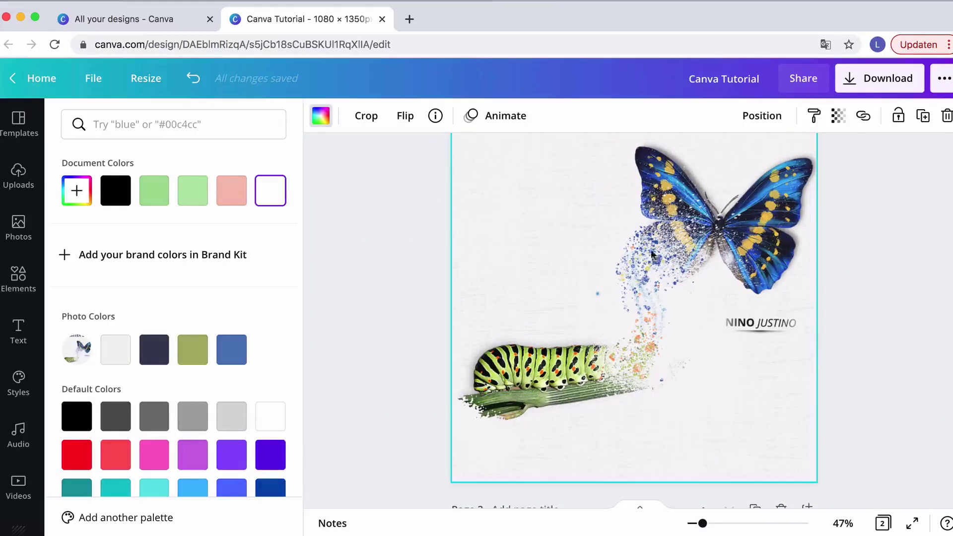
{"action": "scroll", "coordinate": [648, 316], "scroll_direction": "up", "scroll_amount": 3}
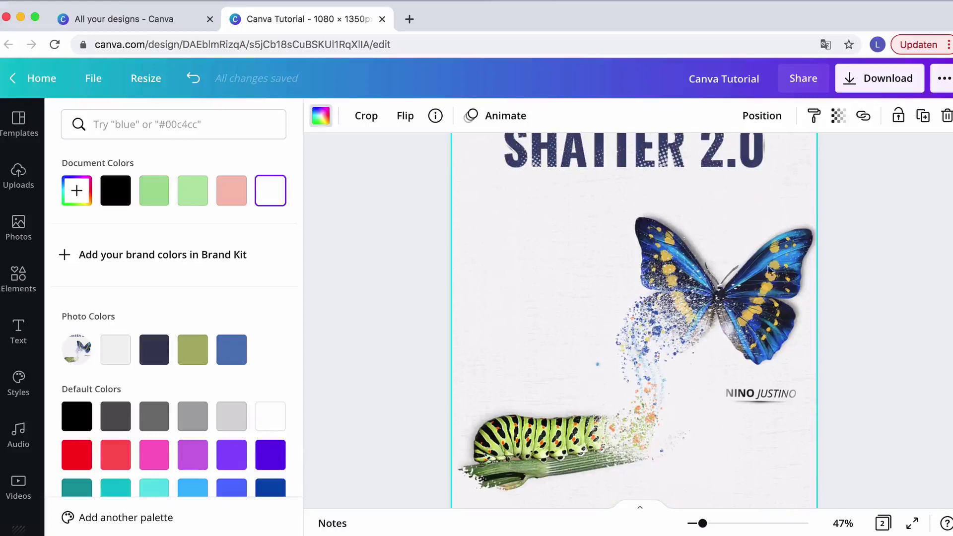
{"action": "scroll", "coordinate": [649, 322], "scroll_direction": "down", "scroll_amount": 10}
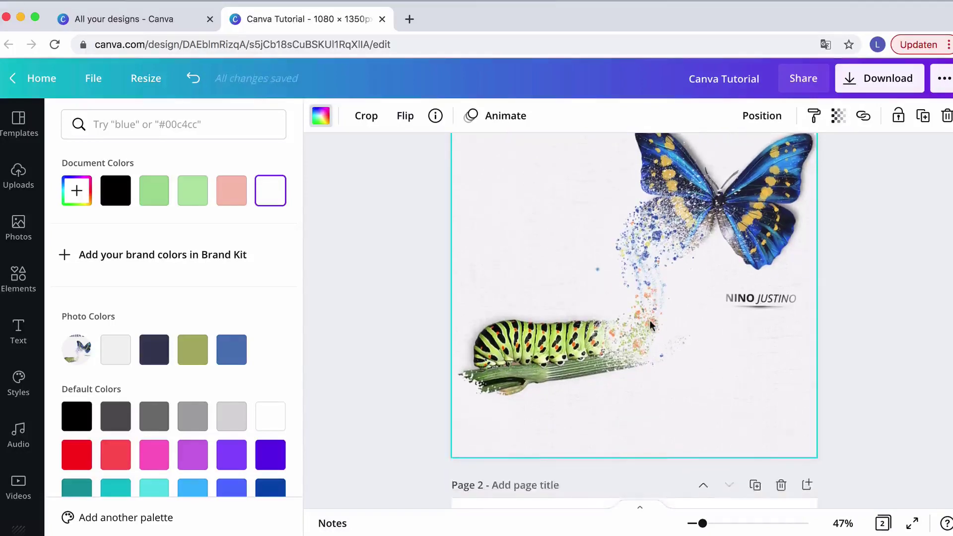
{"action": "left_click", "coordinate": [650, 326]}
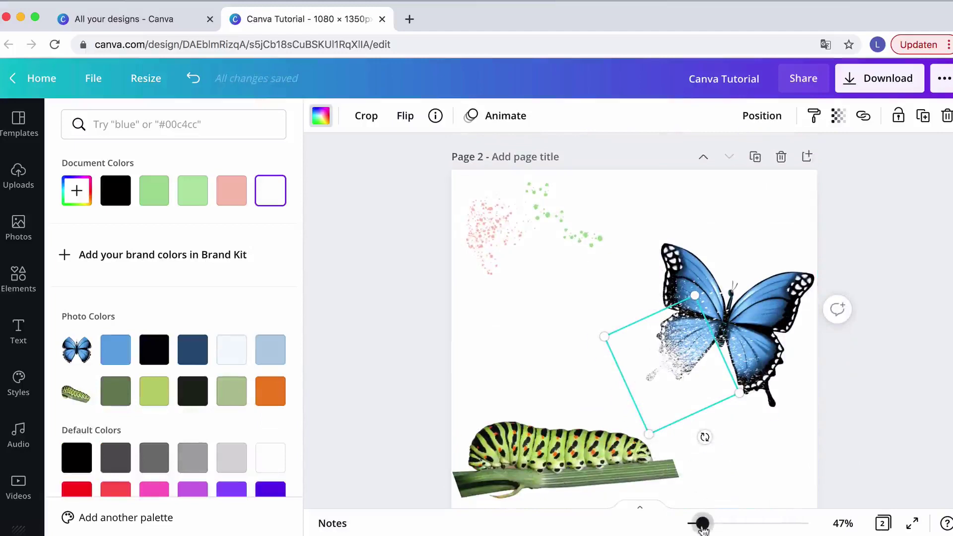
Step: Zoom in and reposition the white splatter so the left wings dissolve toward the lower left
{"action": "left_click_drag", "start_coordinate": [703, 523], "coordinate": [725, 525]}
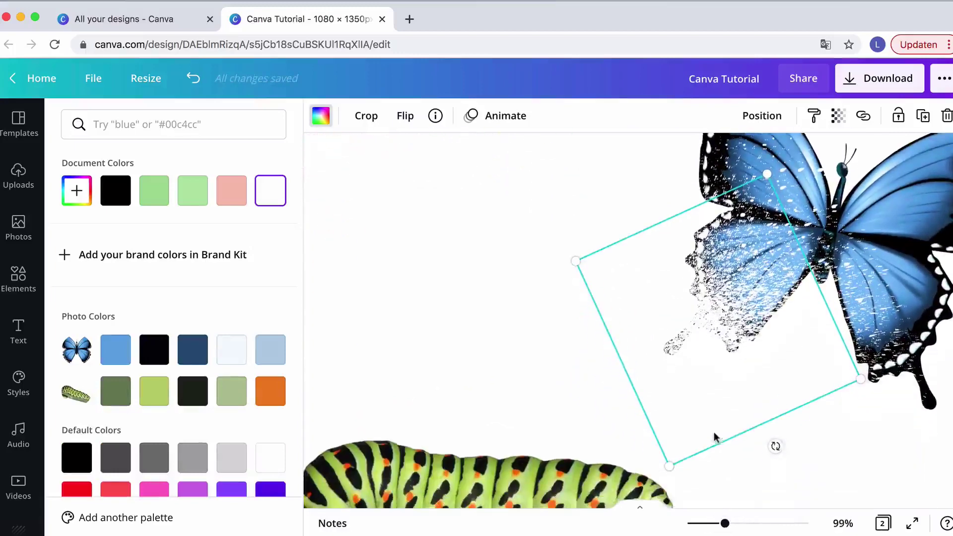
{"action": "scroll", "coordinate": [649, 421], "scroll_direction": "right", "scroll_amount": 3}
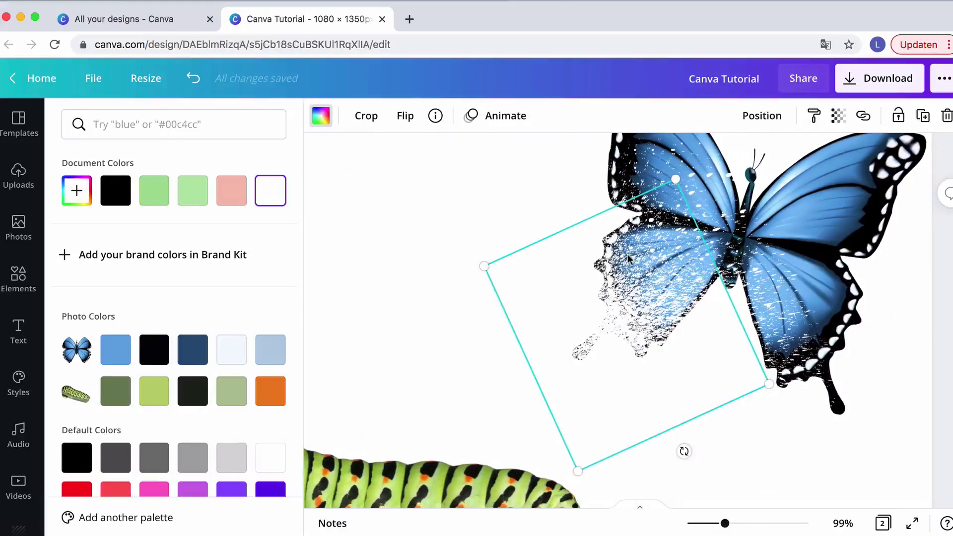
{"action": "left_click_drag", "start_coordinate": [627, 254], "coordinate": [603, 257]}
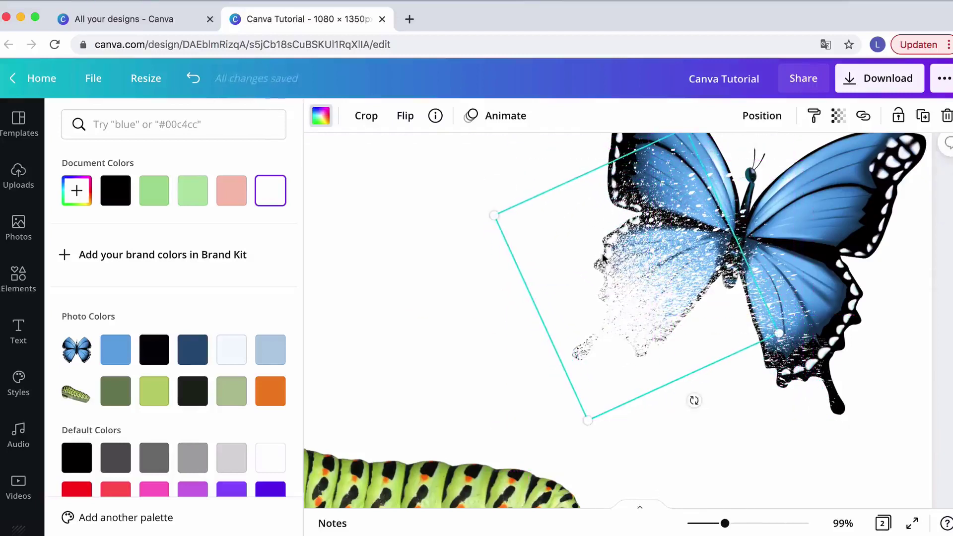
{"action": "left_click_drag", "start_coordinate": [624, 292], "coordinate": [599, 292]}
{"action": "scroll", "coordinate": [647, 330], "scroll_direction": "up", "scroll_amount": 3}
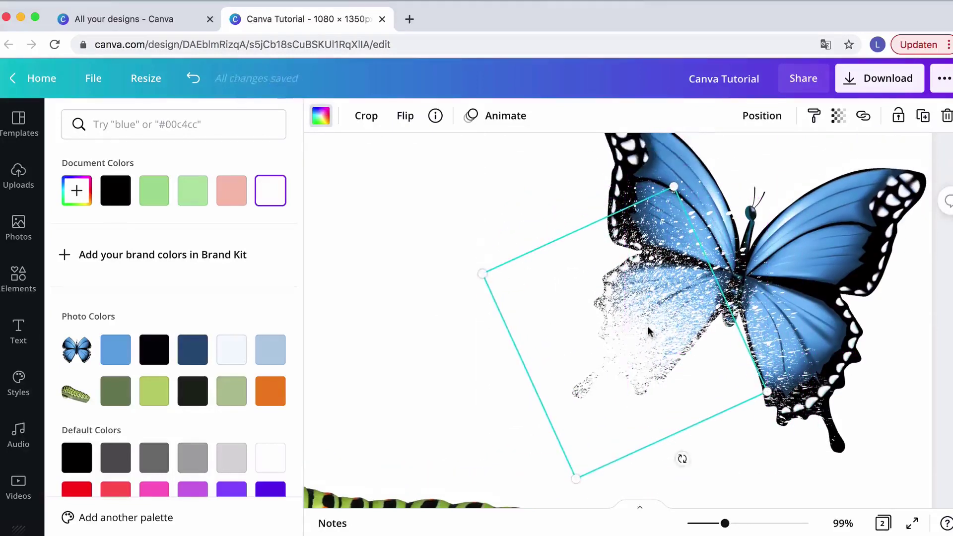
{"action": "left_click_drag", "start_coordinate": [618, 362], "coordinate": [626, 383]}
{"action": "scroll", "coordinate": [626, 383], "scroll_direction": "down", "scroll_amount": 2}
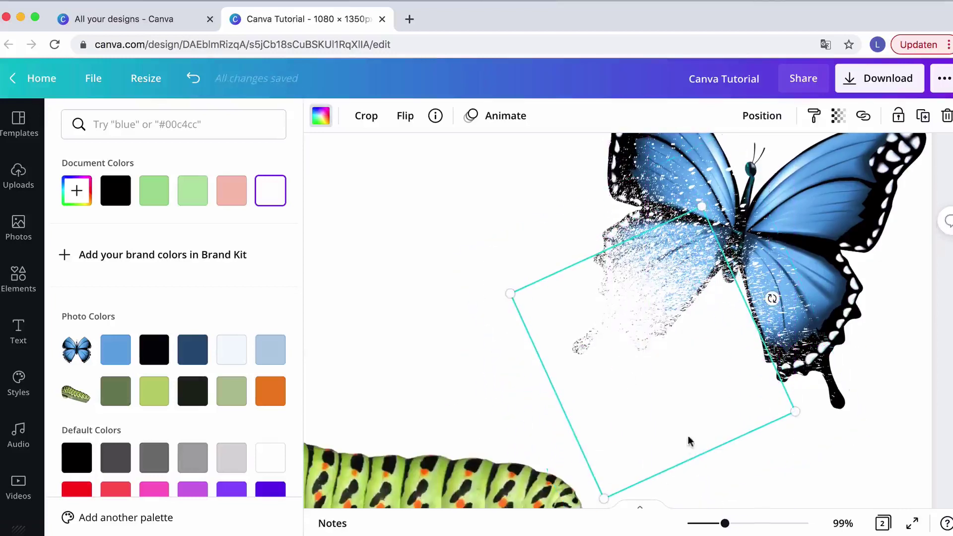
{"action": "left_click_drag", "start_coordinate": [673, 431], "coordinate": [585, 331]}
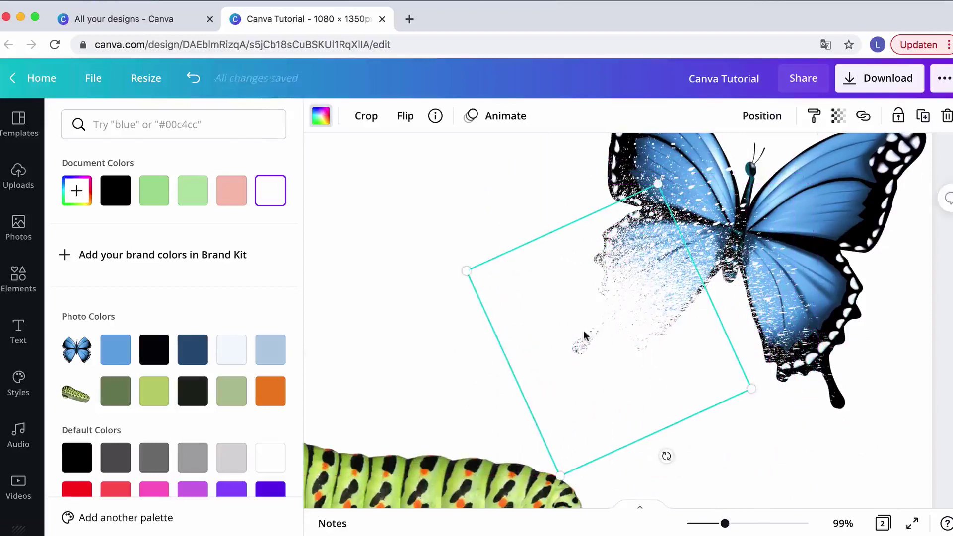
{"action": "left_click_drag", "start_coordinate": [609, 349], "coordinate": [637, 263]}
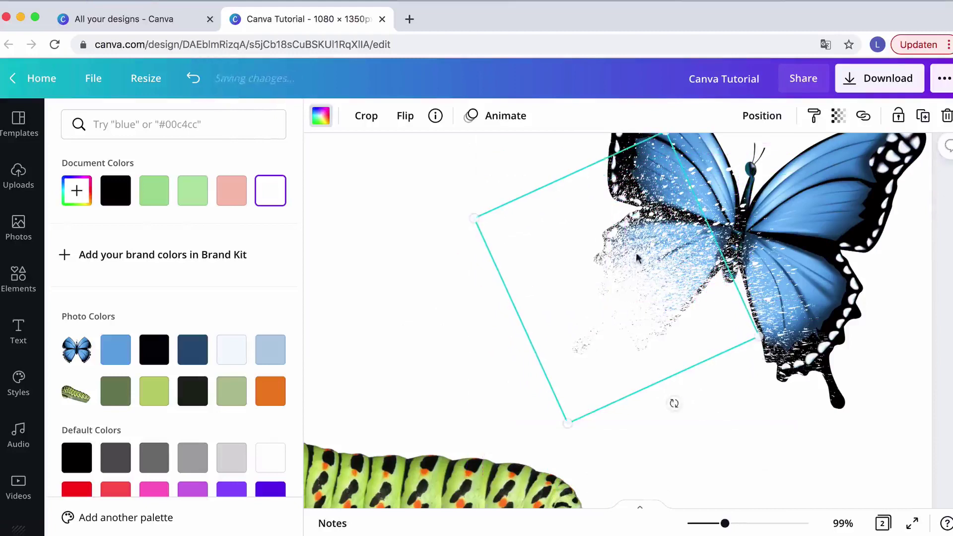
{"action": "scroll", "coordinate": [682, 269], "scroll_direction": "up", "scroll_amount": 3}
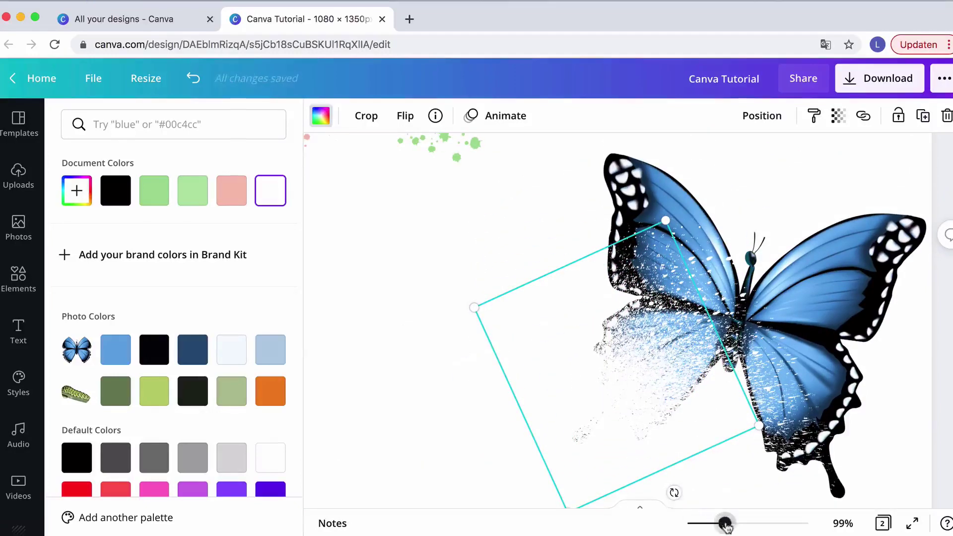
{"action": "left_click_drag", "start_coordinate": [724, 524], "coordinate": [702, 525]}
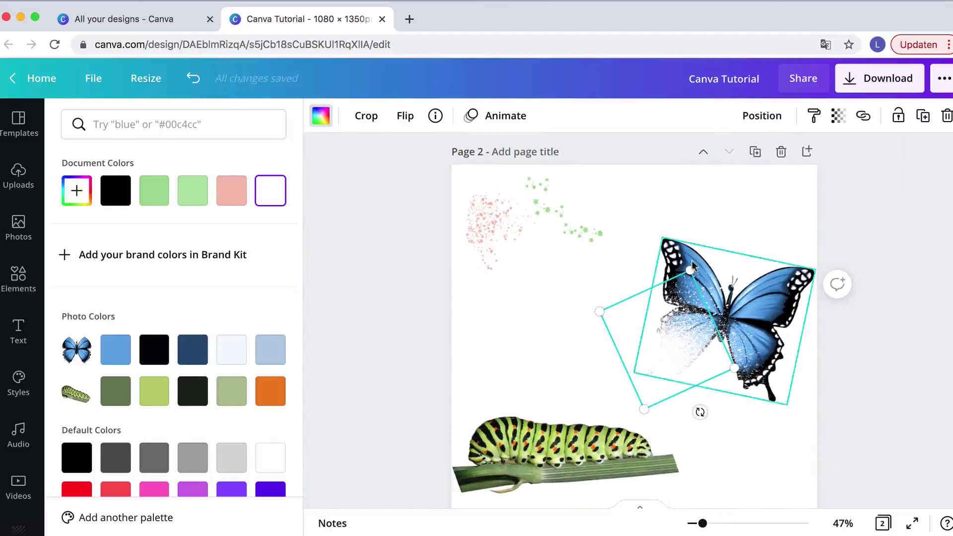
Step: Move the white dispersing splatter from beside the butterfly down onto the caterpillar
{"action": "left_click", "coordinate": [726, 209]}
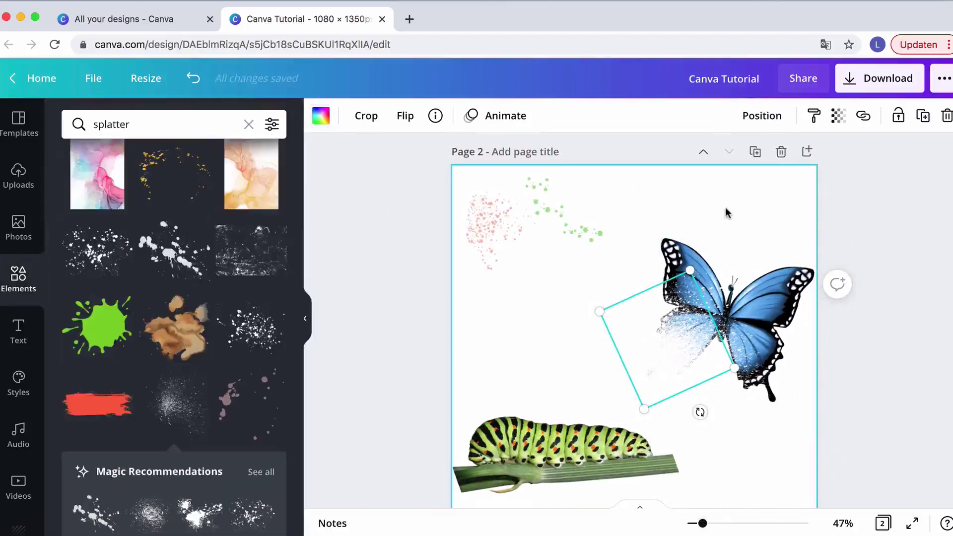
{"action": "left_click", "coordinate": [725, 207]}
{"action": "scroll", "coordinate": [655, 379], "scroll_direction": "down", "scroll_amount": 2}
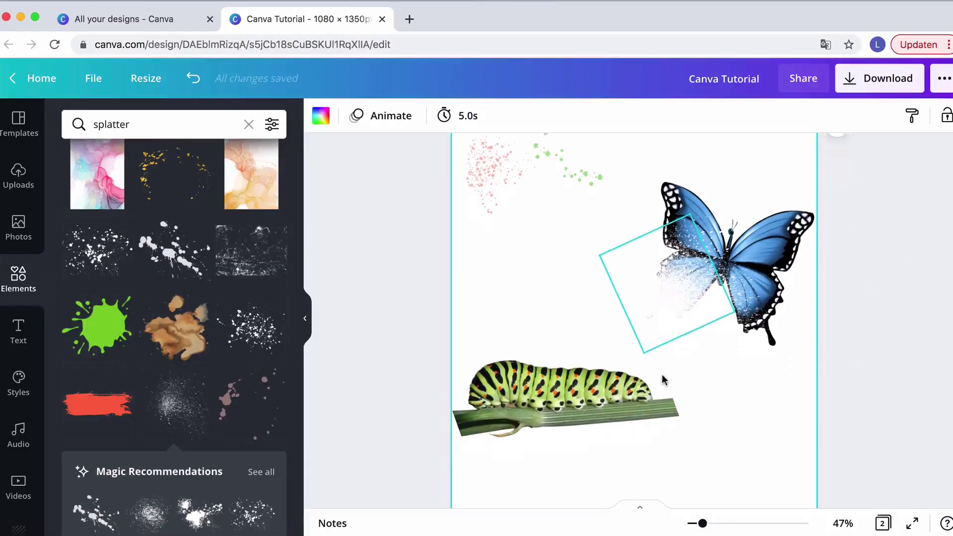
{"action": "left_click", "coordinate": [667, 305]}
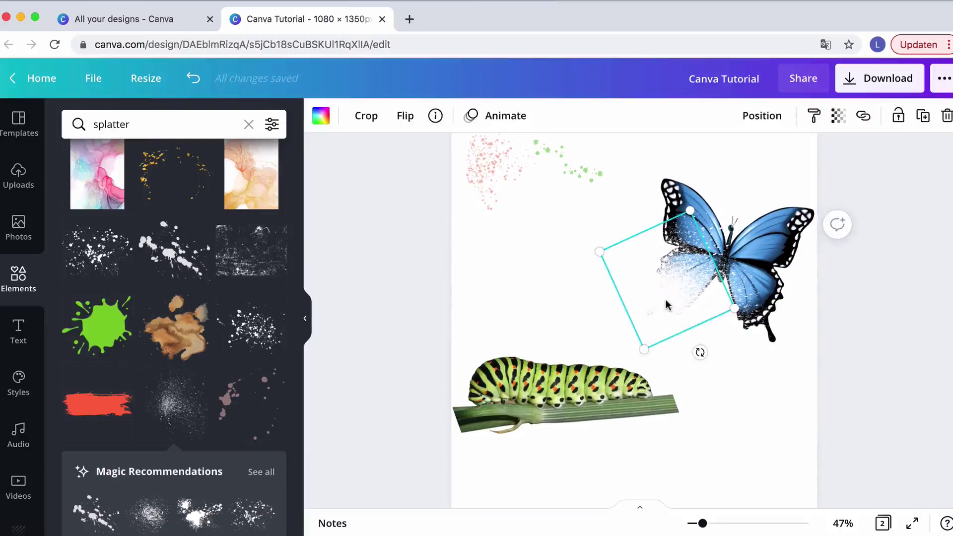
{"action": "left_click_drag", "start_coordinate": [684, 296], "coordinate": [680, 361]}
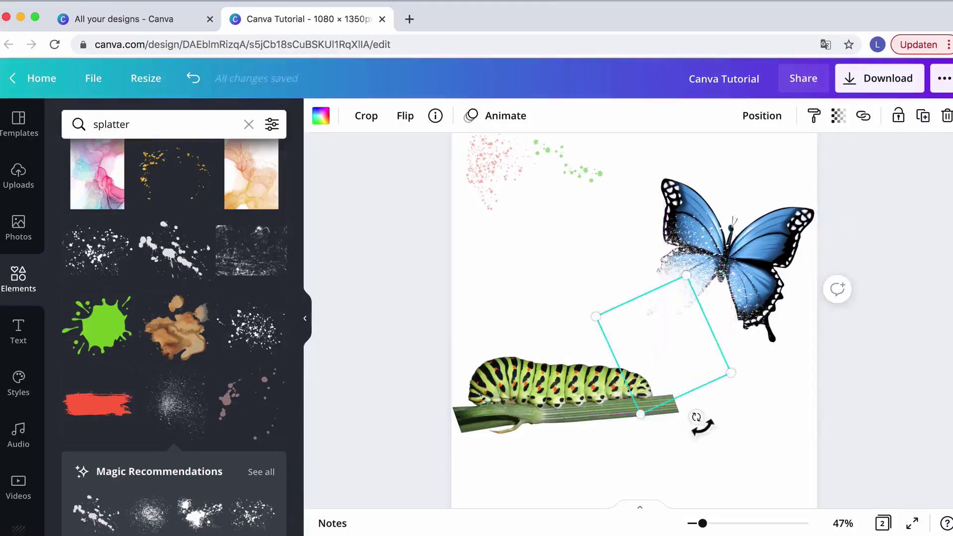
Step: Rotate the splatter about 45° and stretch it wider over the caterpillar's rear end
{"action": "left_click_drag", "start_coordinate": [696, 414], "coordinate": [618, 300]}
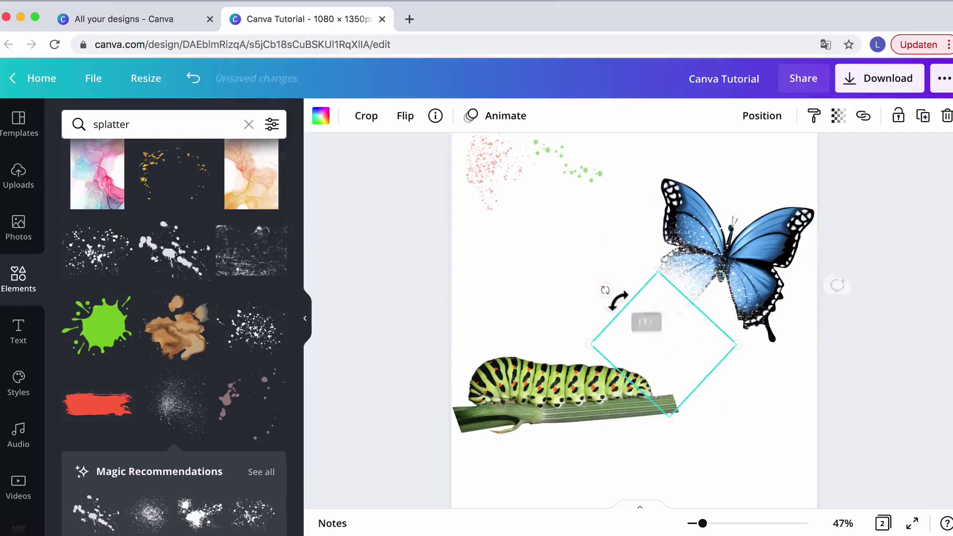
{"action": "left_click_drag", "start_coordinate": [666, 319], "coordinate": [639, 360]}
{"action": "left_click_drag", "start_coordinate": [709, 392], "coordinate": [753, 410]}
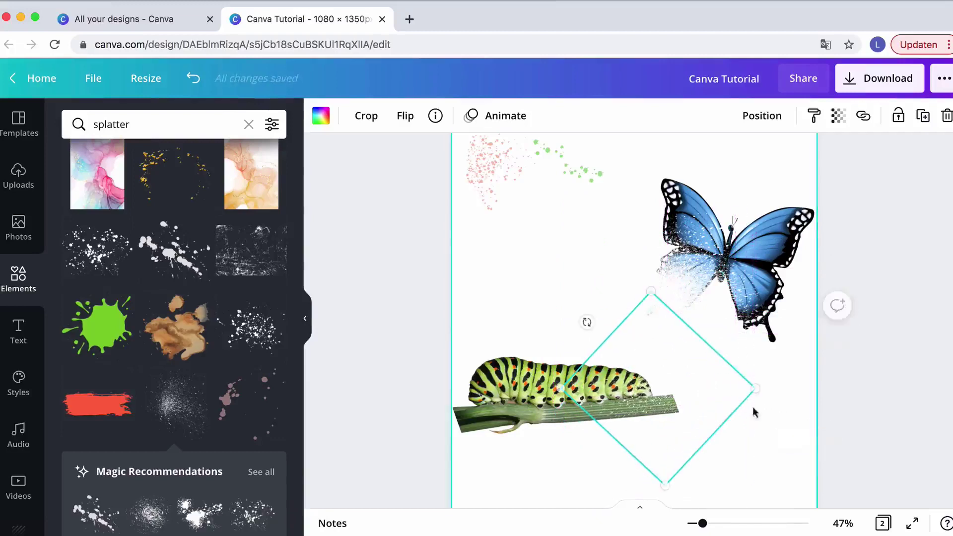
{"action": "scroll", "coordinate": [672, 440], "scroll_direction": "down", "scroll_amount": 1}
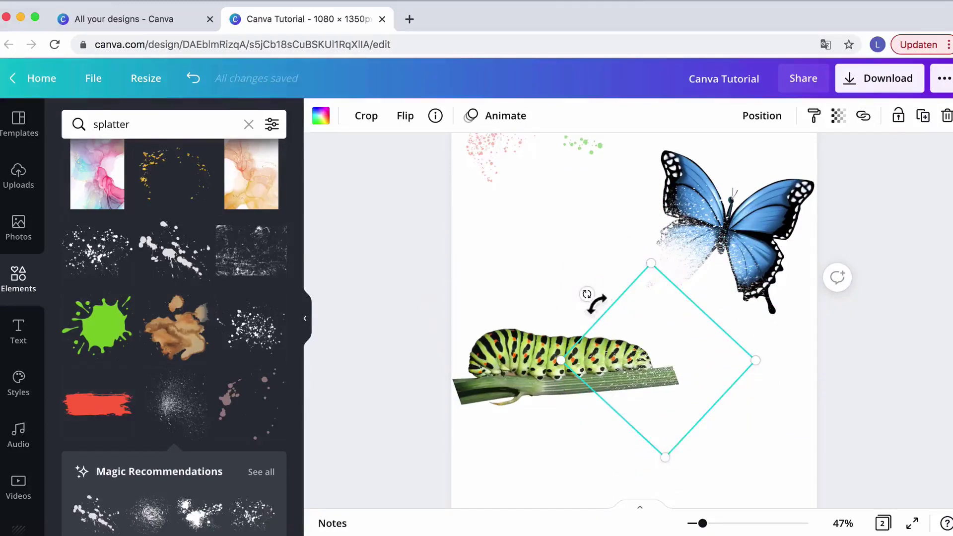
{"action": "left_click_drag", "start_coordinate": [597, 303], "coordinate": [620, 292]}
{"action": "scroll", "coordinate": [786, 376], "scroll_direction": "down", "scroll_amount": 1}
{"action": "left_click", "coordinate": [786, 376]}
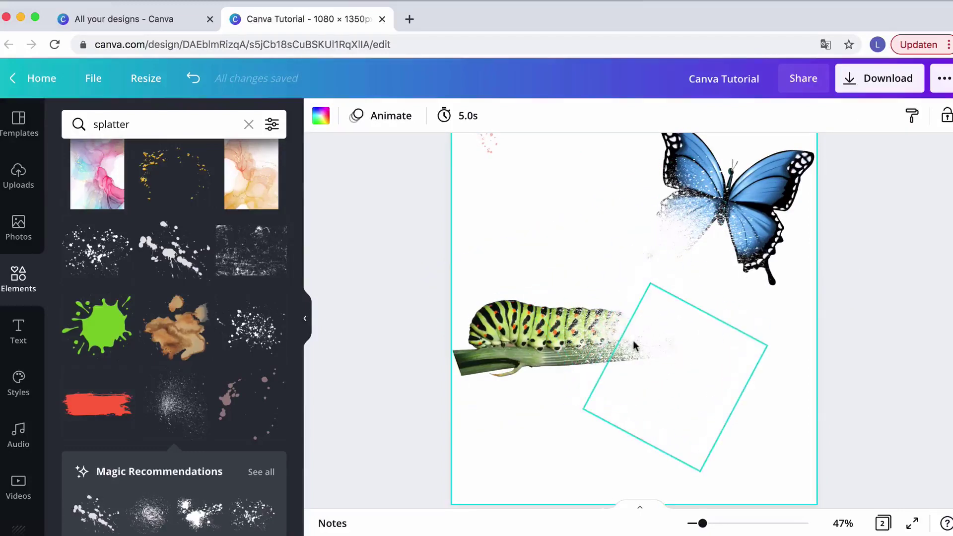
{"action": "scroll", "coordinate": [651, 334], "scroll_direction": "up", "scroll_amount": 3}
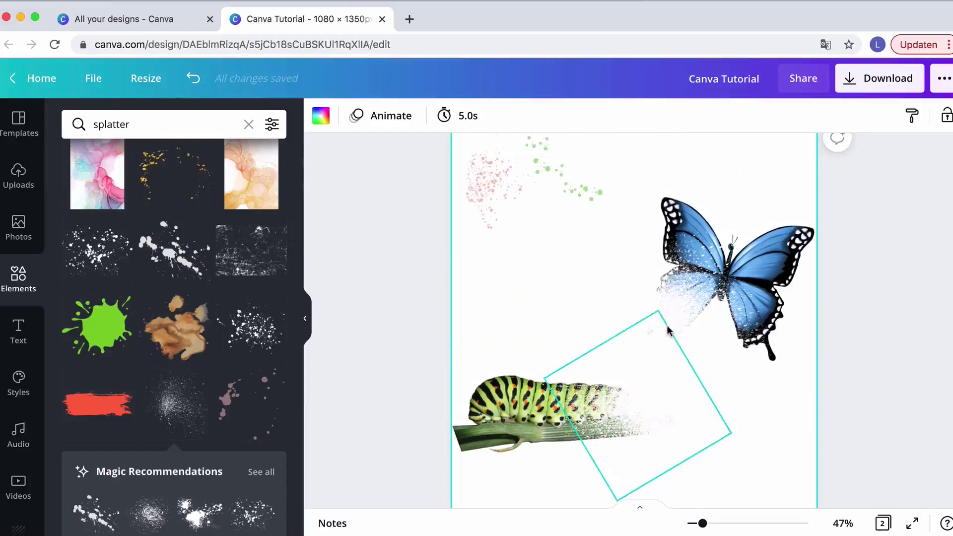
{"action": "scroll", "coordinate": [666, 326], "scroll_direction": "up", "scroll_amount": 10}
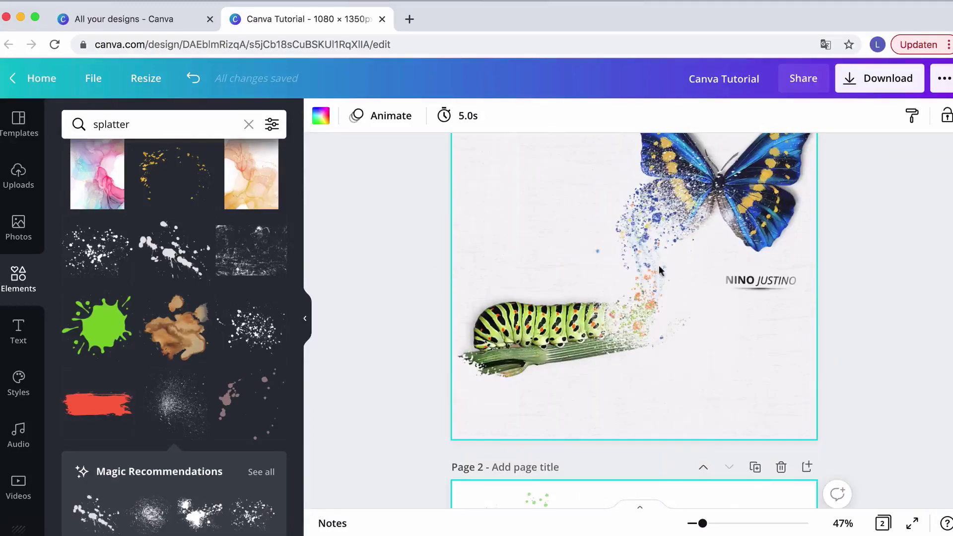
{"action": "scroll", "coordinate": [645, 236], "scroll_direction": "down", "scroll_amount": 10}
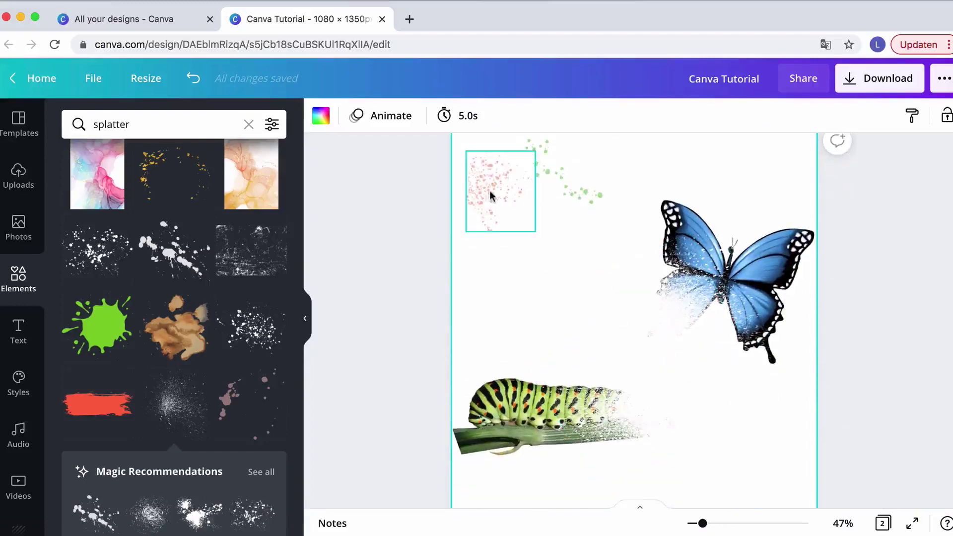
Step: Move the pink particle splatter beside the butterfly's wing and bring it to front
{"action": "left_click", "coordinate": [498, 192]}
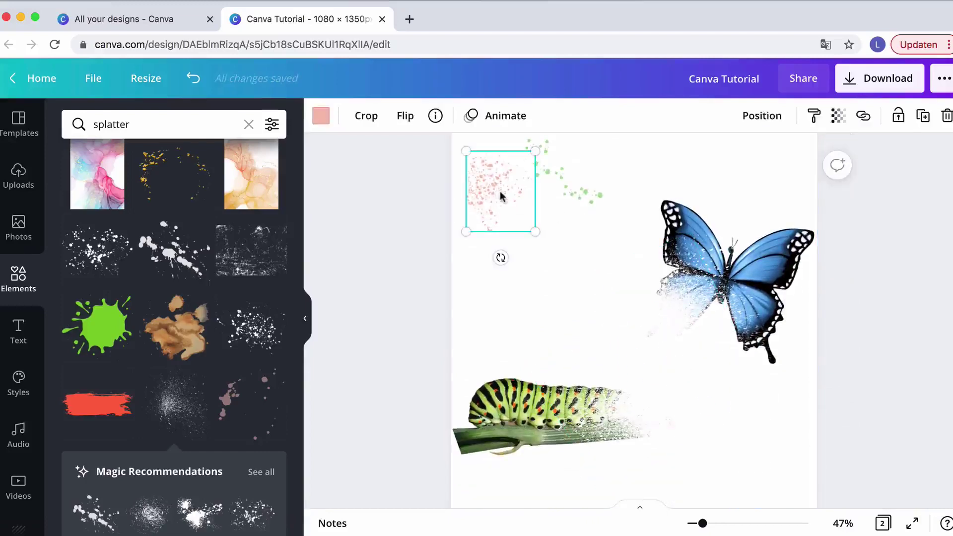
{"action": "left_click_drag", "start_coordinate": [501, 196], "coordinate": [567, 263]}
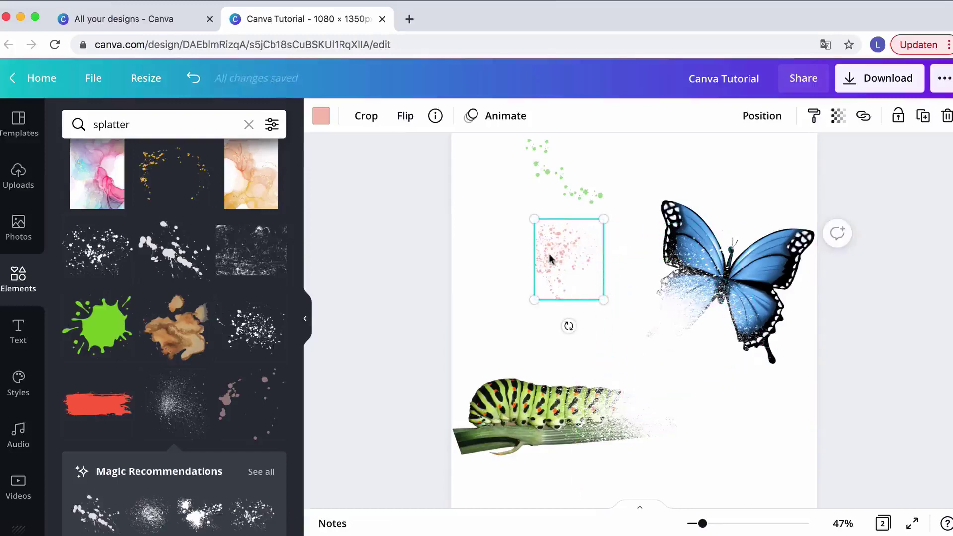
{"action": "left_click_drag", "start_coordinate": [576, 234], "coordinate": [649, 283]}
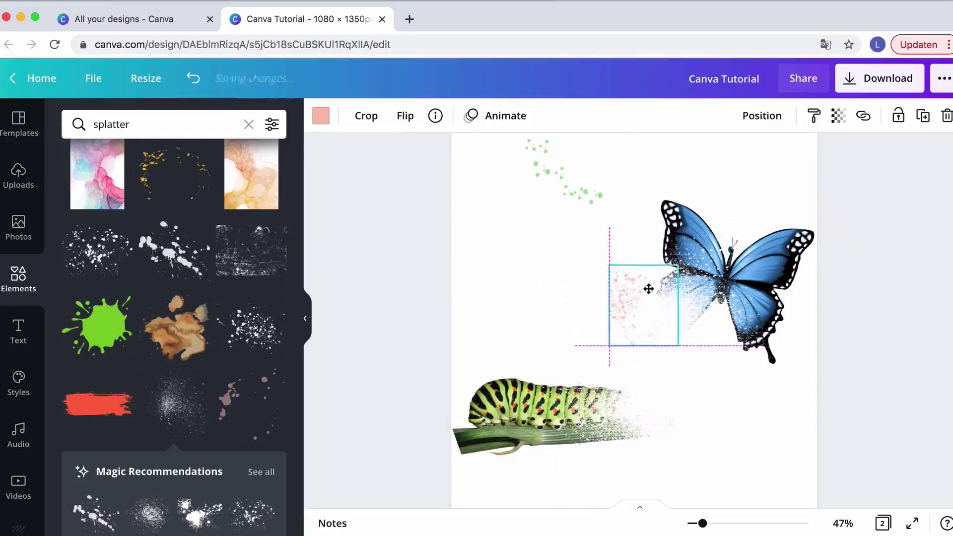
{"action": "left_click_drag", "start_coordinate": [643, 372], "coordinate": [644, 372]}
{"action": "left_click", "coordinate": [762, 117]}
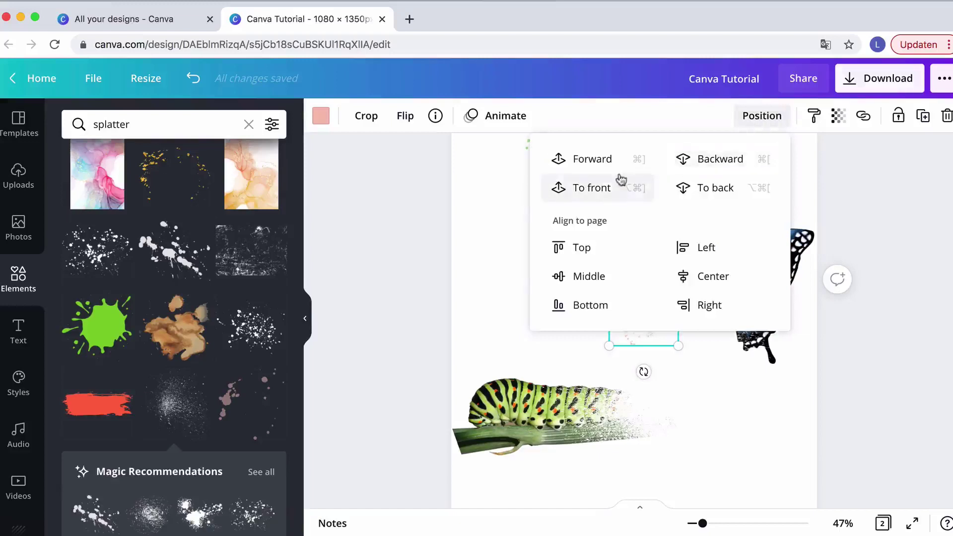
{"action": "left_click", "coordinate": [603, 191]}
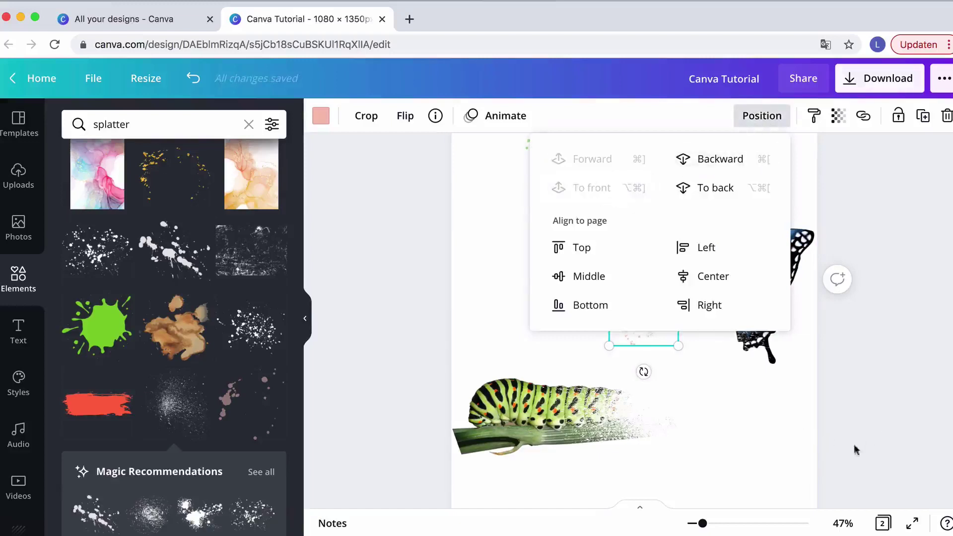
{"action": "left_click", "coordinate": [787, 430]}
Step: Place the pink splatter on the butterfly's dissolving left wing and shrink it slightly
{"action": "left_click_drag", "start_coordinate": [623, 308], "coordinate": [657, 321]}
{"action": "left_click_drag", "start_coordinate": [703, 524], "coordinate": [714, 525]}
{"action": "scroll", "coordinate": [750, 390], "scroll_direction": "up", "scroll_amount": 3}
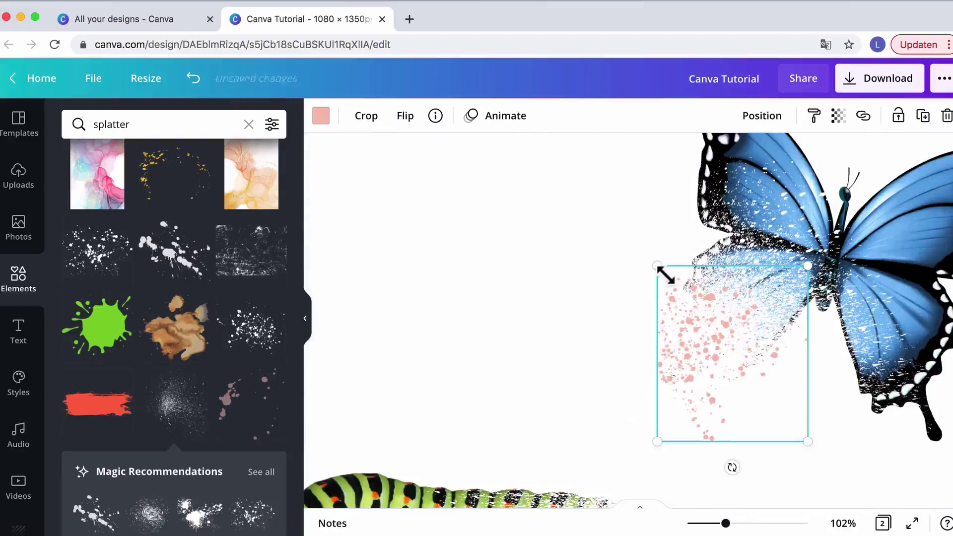
{"action": "left_click_drag", "start_coordinate": [677, 286], "coordinate": [681, 289]}
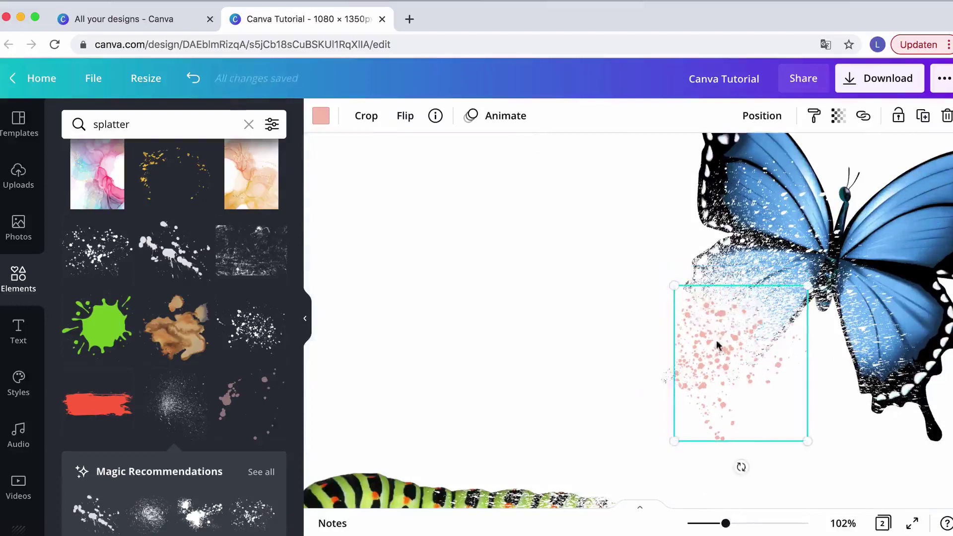
{"action": "left_click_drag", "start_coordinate": [717, 344], "coordinate": [718, 312]}
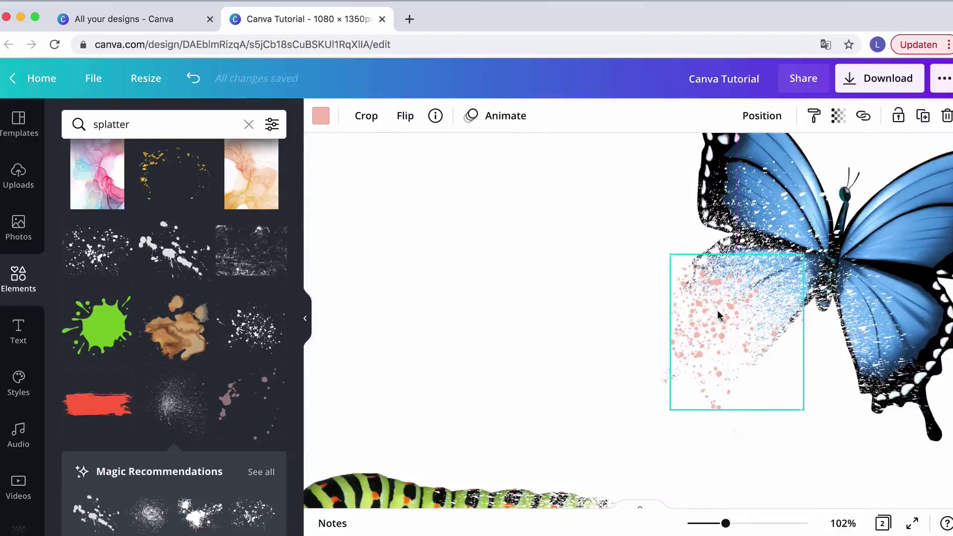
Step: Recolour the wing splatter light blue from Photo Colors, after briefly trying navy
{"action": "left_click", "coordinate": [327, 117]}
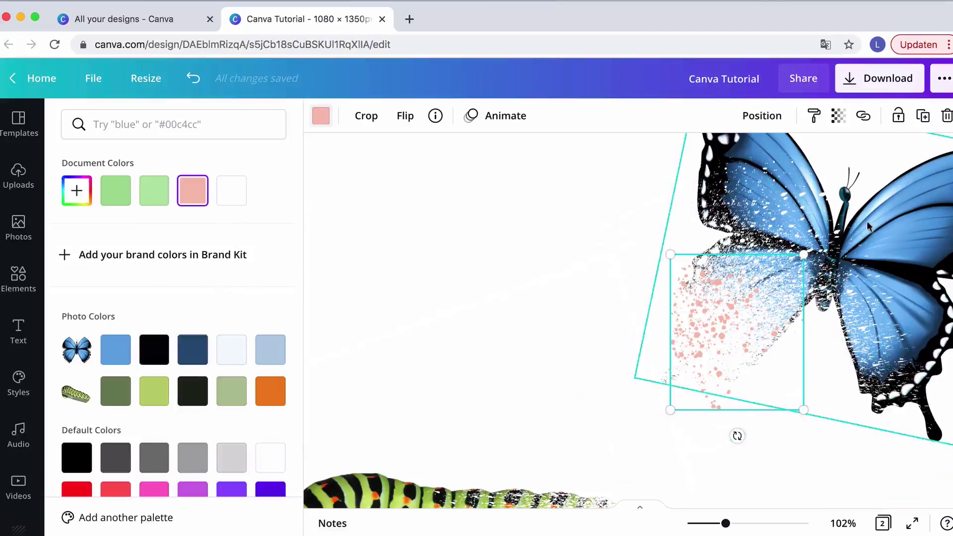
{"action": "left_click", "coordinate": [196, 347]}
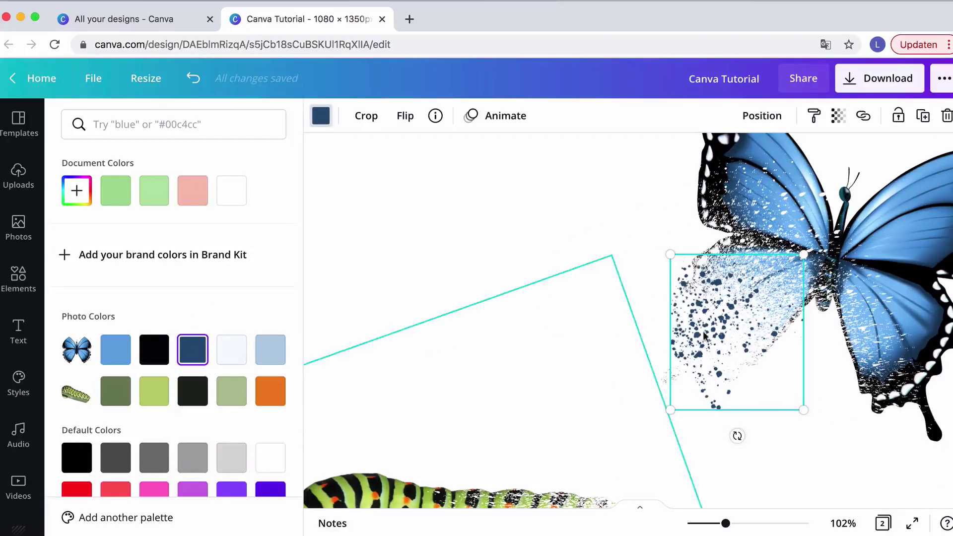
{"action": "left_click_drag", "start_coordinate": [715, 328], "coordinate": [714, 333]}
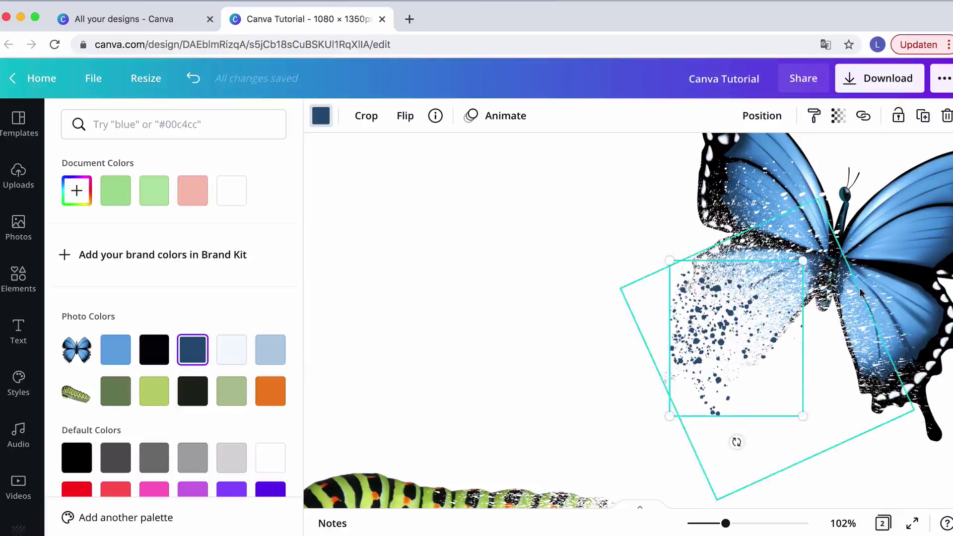
{"action": "left_click", "coordinate": [111, 354]}
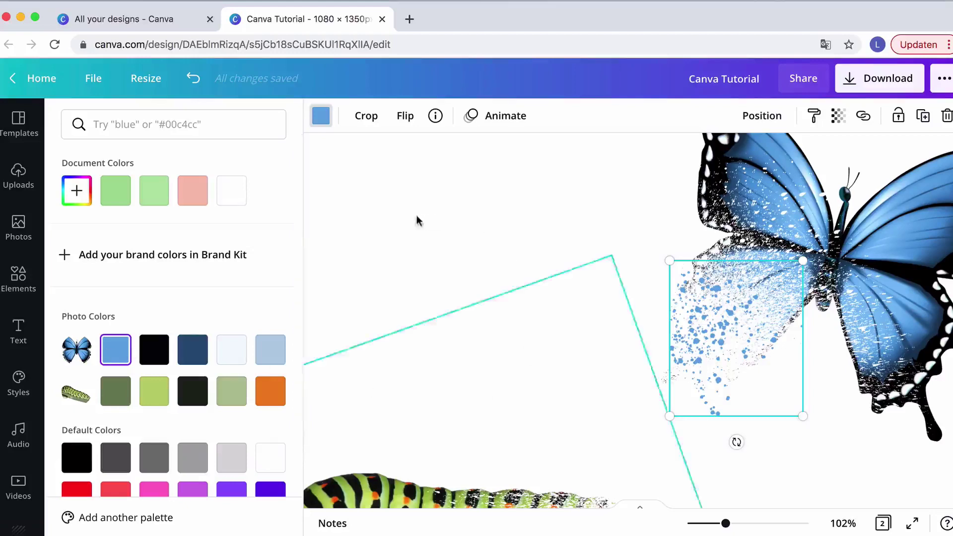
{"action": "scroll", "coordinate": [489, 320], "scroll_direction": "up", "scroll_amount": 6}
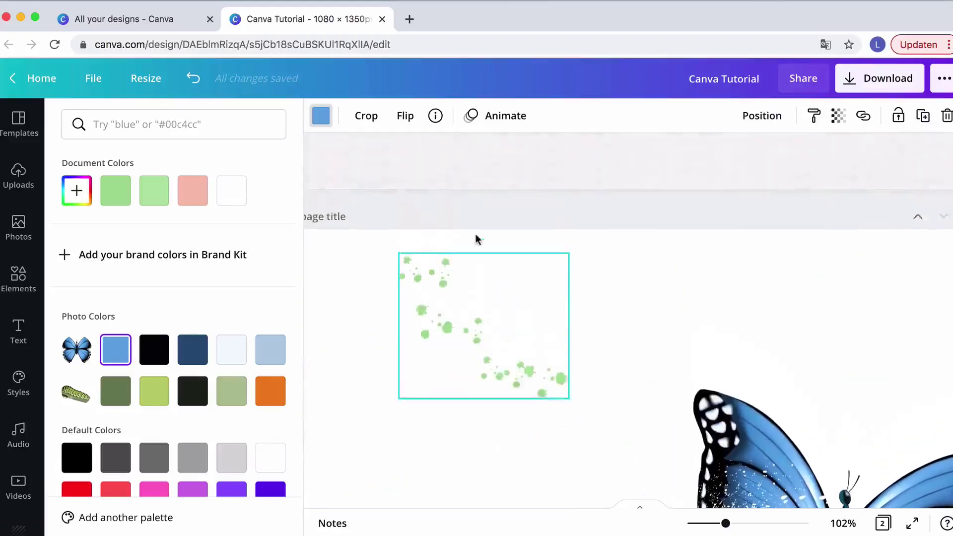
Step: Move the light-blue splatter just above the caterpillar's tail and rotate it about 62°
{"action": "scroll", "coordinate": [475, 234], "scroll_direction": "down", "scroll_amount": 8}
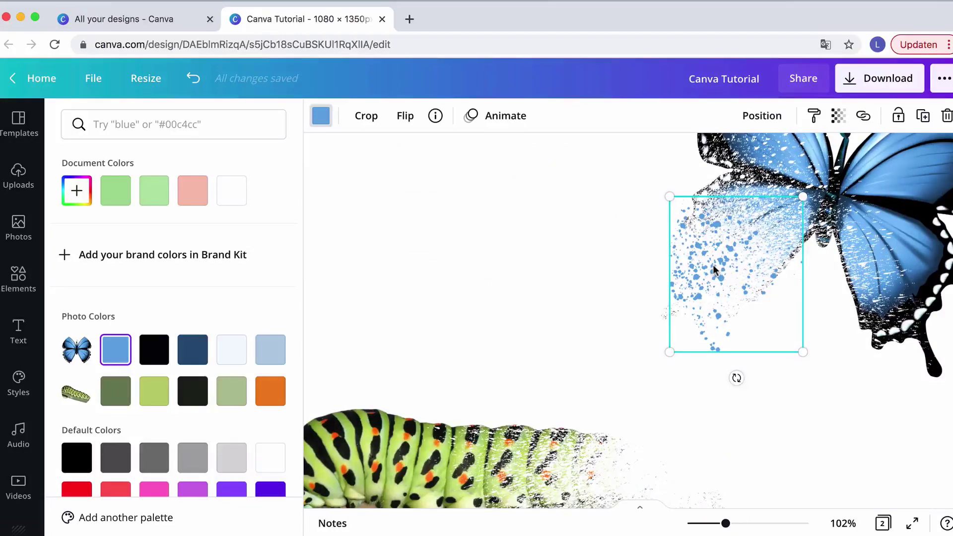
{"action": "left_click_drag", "start_coordinate": [713, 264], "coordinate": [625, 382]}
{"action": "scroll", "coordinate": [624, 382], "scroll_direction": "down", "scroll_amount": 3}
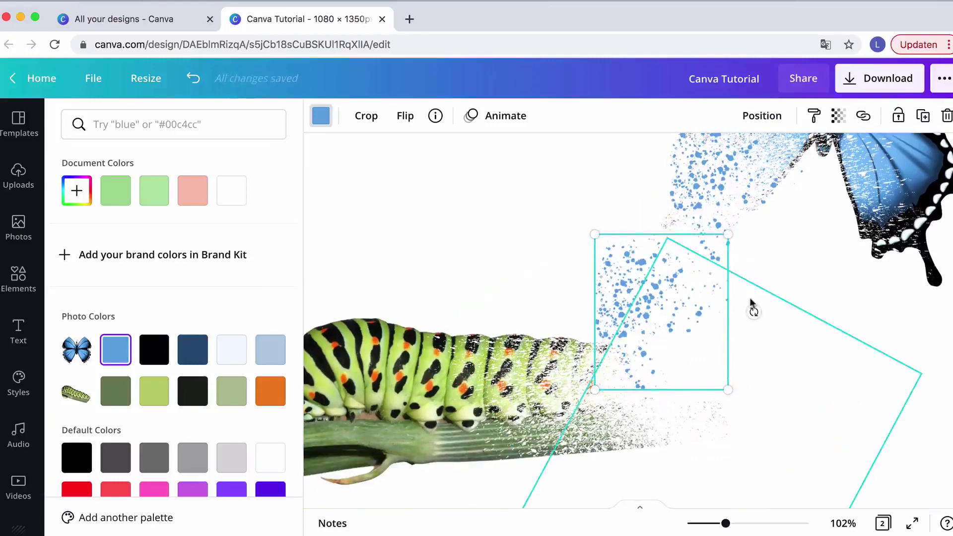
{"action": "left_click_drag", "start_coordinate": [755, 351], "coordinate": [596, 280]}
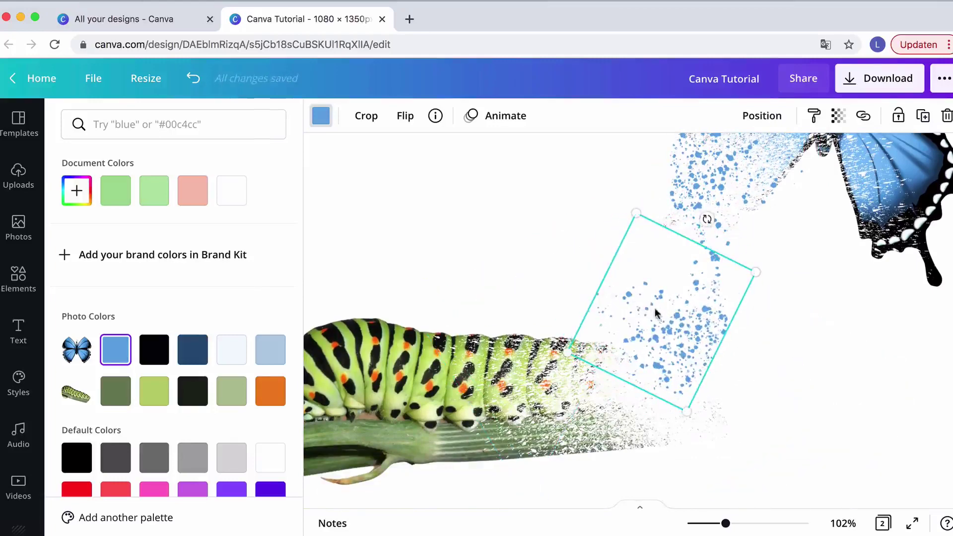
{"action": "left_click_drag", "start_coordinate": [654, 312], "coordinate": [650, 354]}
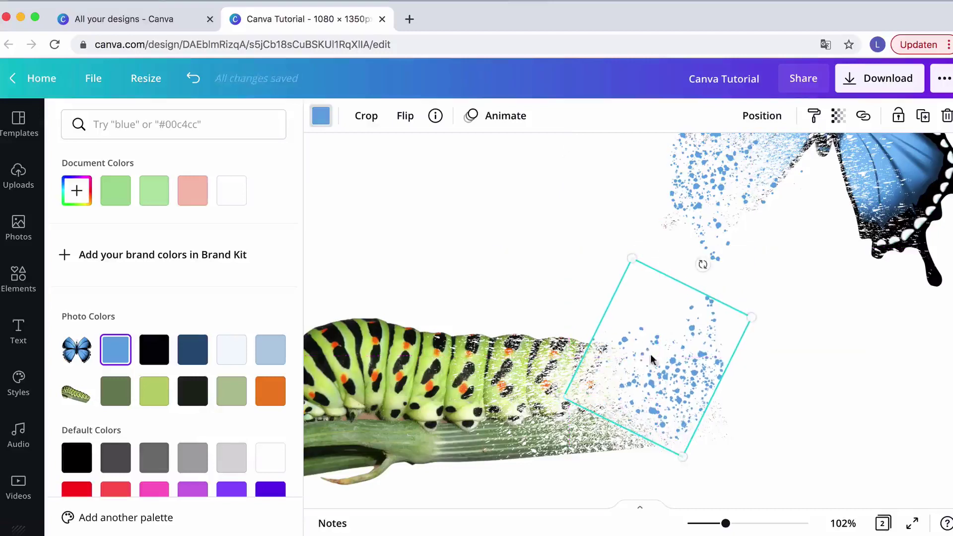
{"action": "scroll", "coordinate": [812, 380], "scroll_direction": "down", "scroll_amount": 1}
{"action": "left_click", "coordinate": [835, 305]}
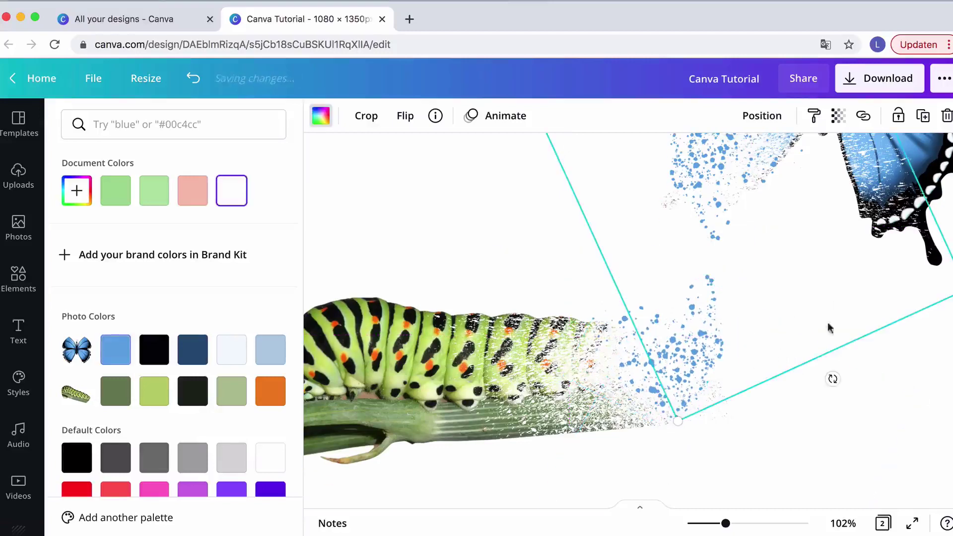
{"action": "left_click_drag", "start_coordinate": [724, 525], "coordinate": [698, 524]}
{"action": "left_click", "coordinate": [689, 389]}
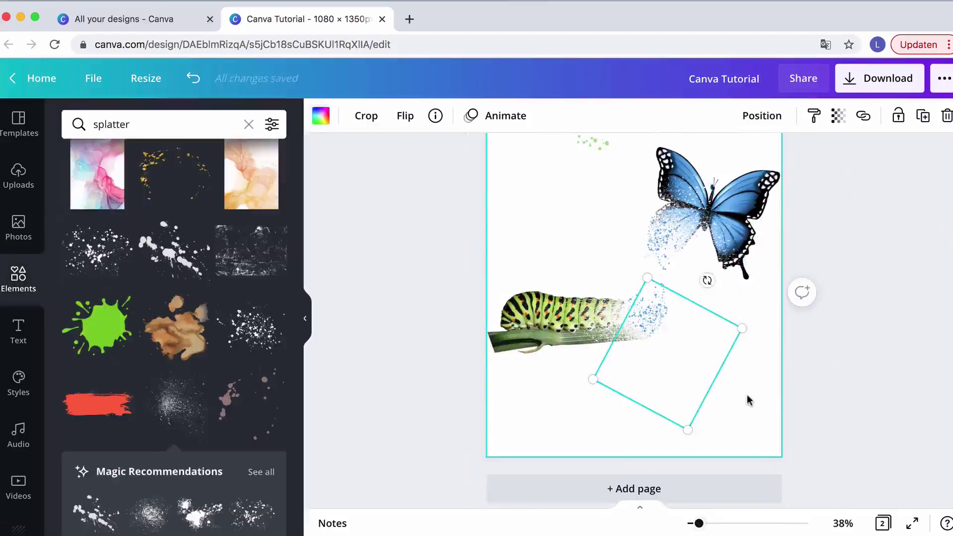
{"action": "left_click", "coordinate": [750, 400]}
{"action": "left_click", "coordinate": [689, 248]}
{"action": "left_click", "coordinate": [693, 246]}
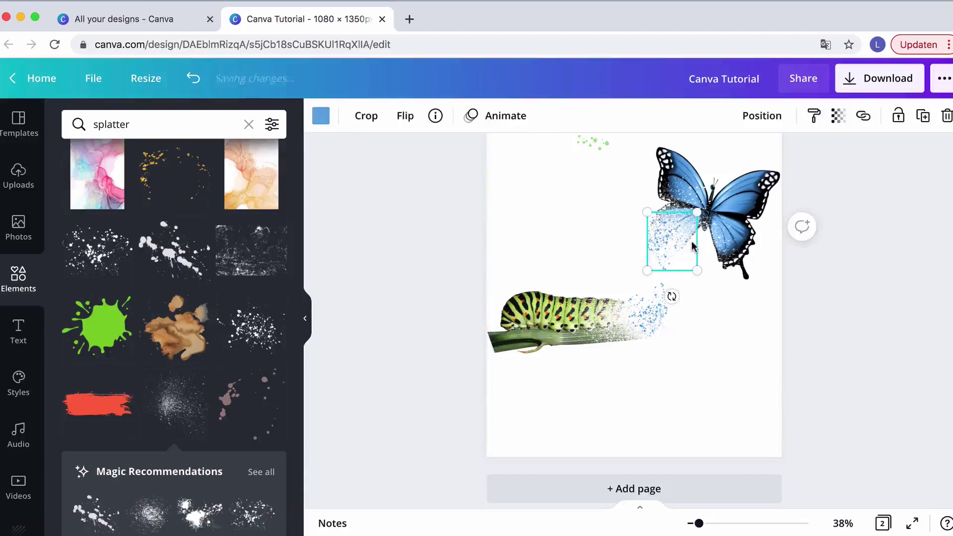
{"action": "left_click", "coordinate": [710, 223]}
{"action": "left_click", "coordinate": [603, 214]}
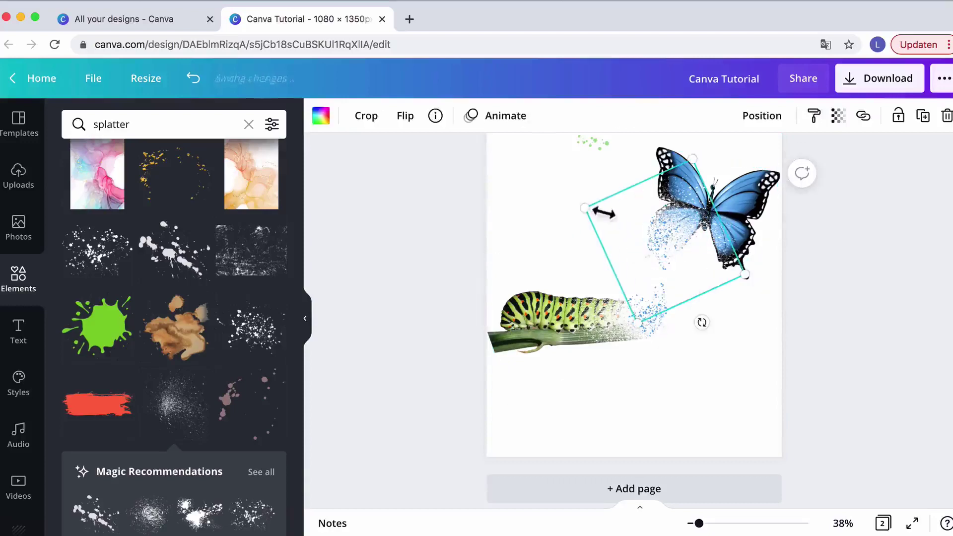
{"action": "left_click", "coordinate": [548, 219]}
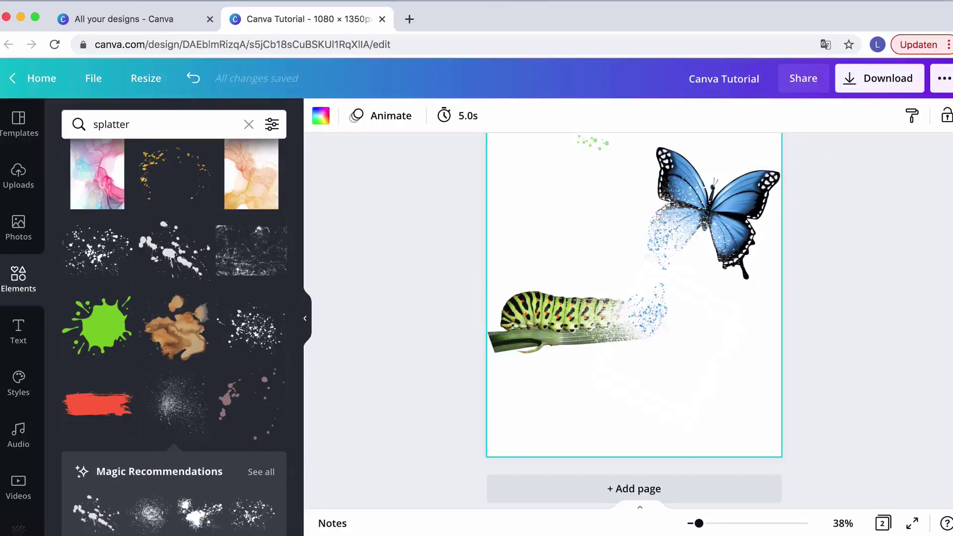
{"action": "left_click", "coordinate": [713, 526]}
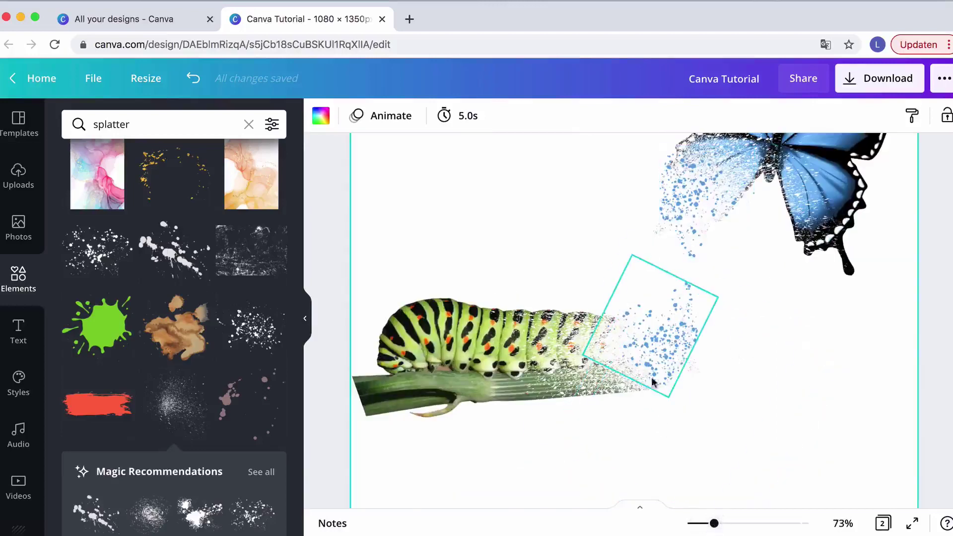
{"action": "left_click", "coordinate": [660, 348]}
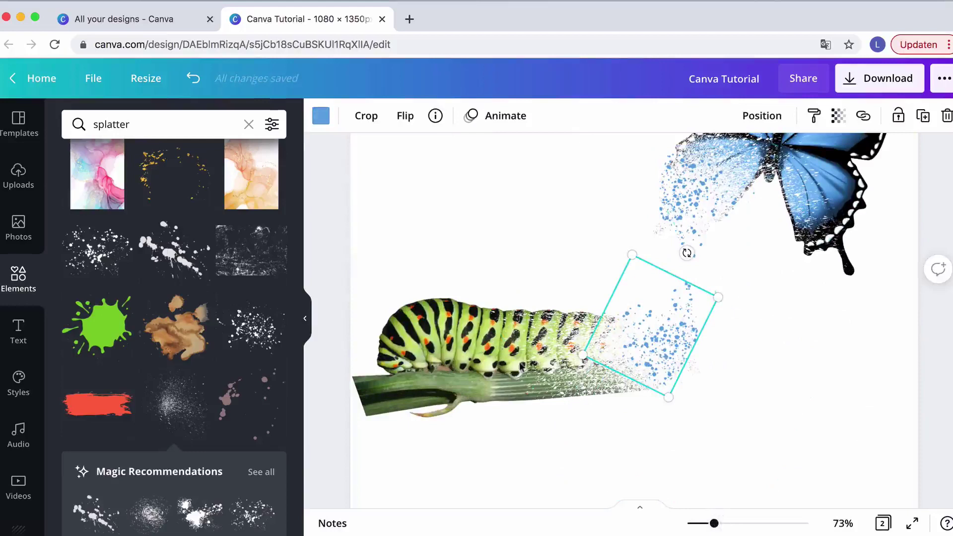
Step: Recolour the tail splatter a pale sage green from Photo Colors
{"action": "left_click", "coordinate": [320, 115]}
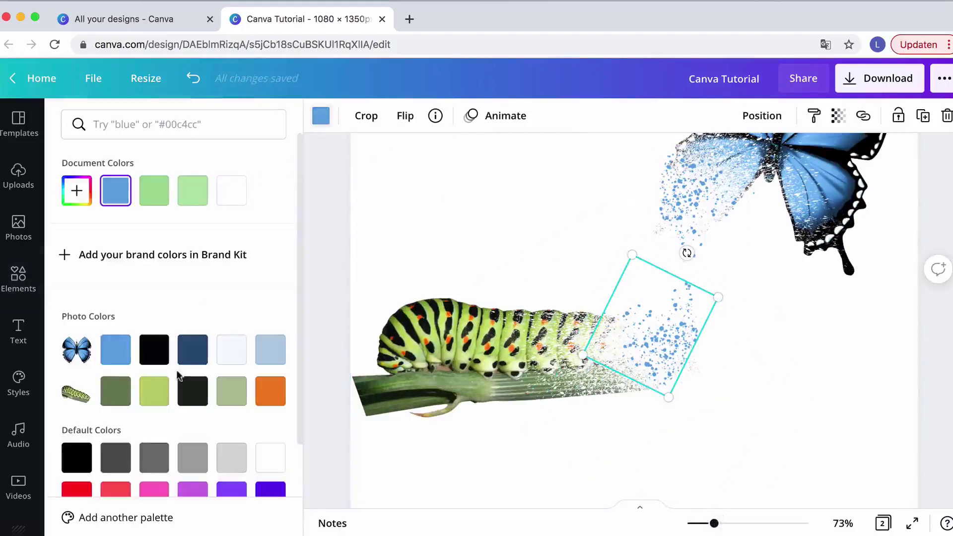
{"action": "left_click", "coordinate": [126, 396]}
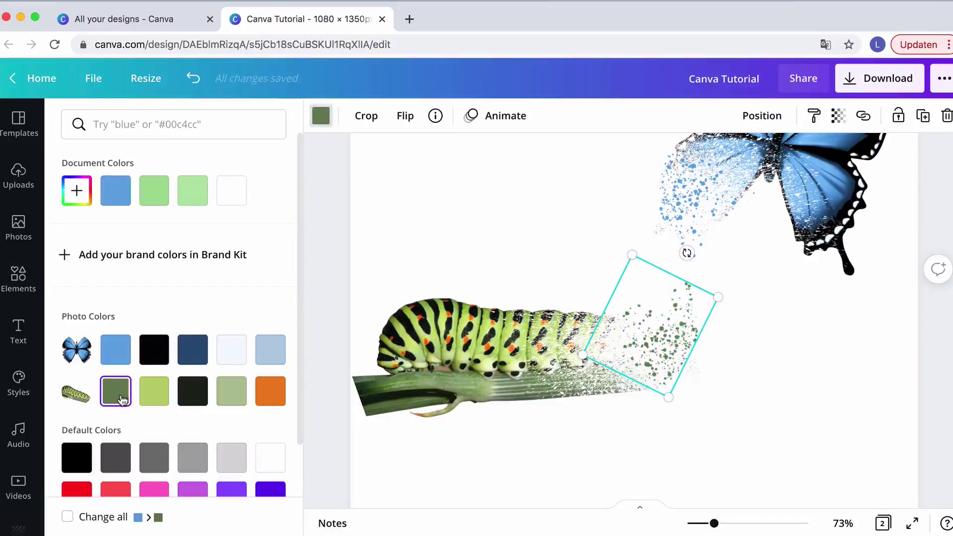
{"action": "left_click", "coordinate": [154, 395]}
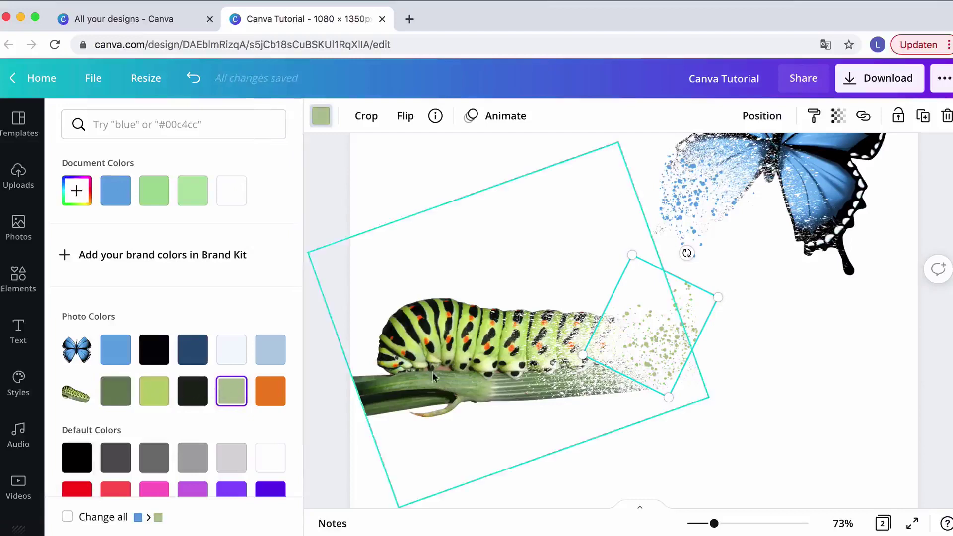
Step: Duplicate the top green splatter below the butterfly, rotated about 51° and made narrower
{"action": "left_click", "coordinate": [508, 239]}
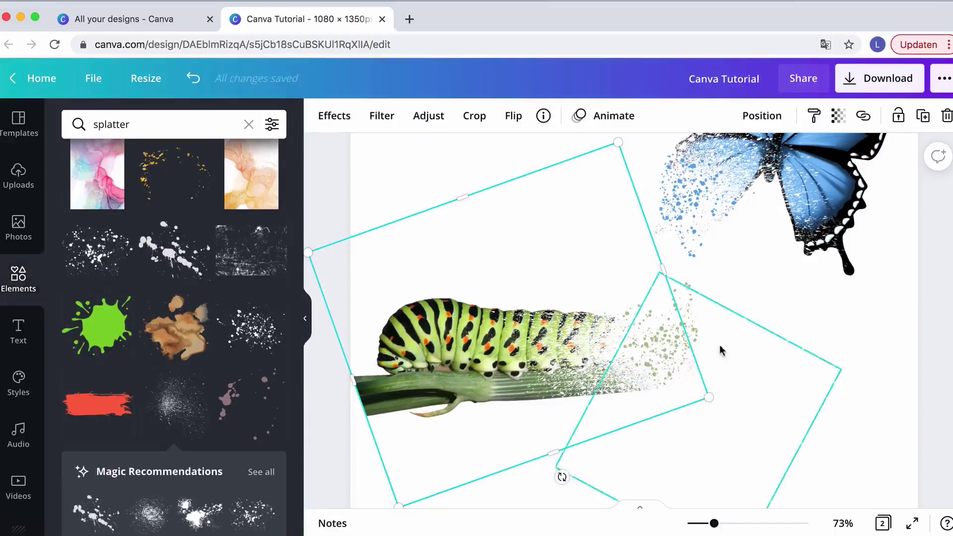
{"action": "scroll", "coordinate": [736, 331], "scroll_direction": "up", "scroll_amount": 2}
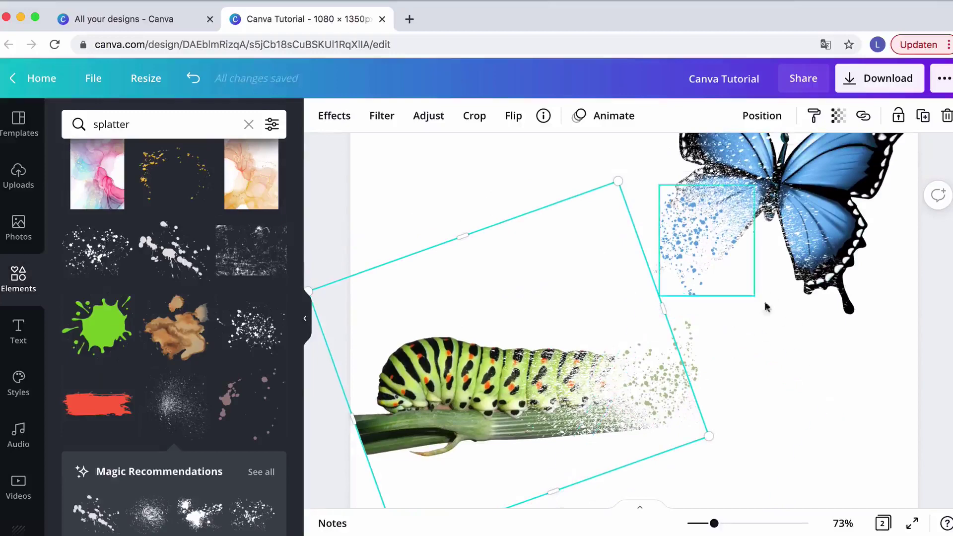
{"action": "scroll", "coordinate": [654, 243], "scroll_direction": "up", "scroll_amount": 6}
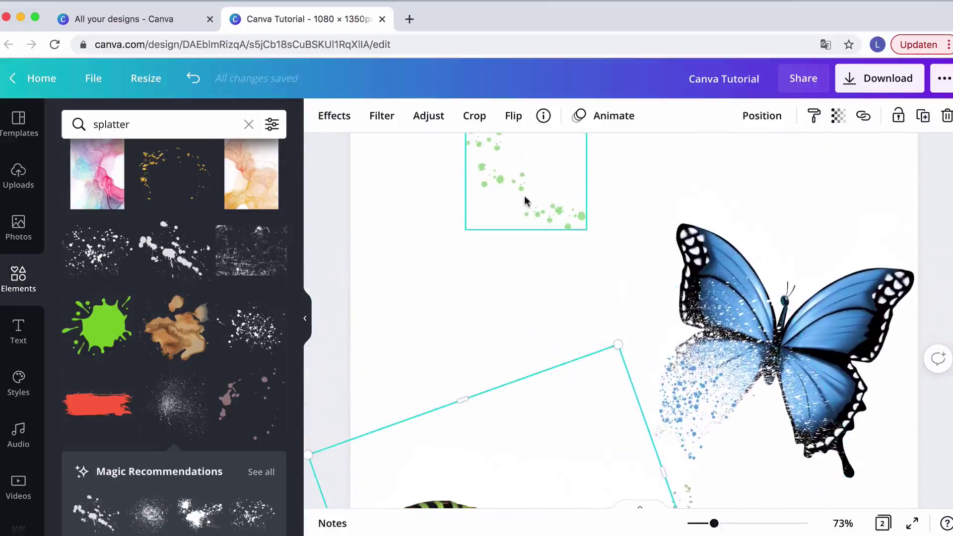
{"action": "left_click", "coordinate": [526, 199]}
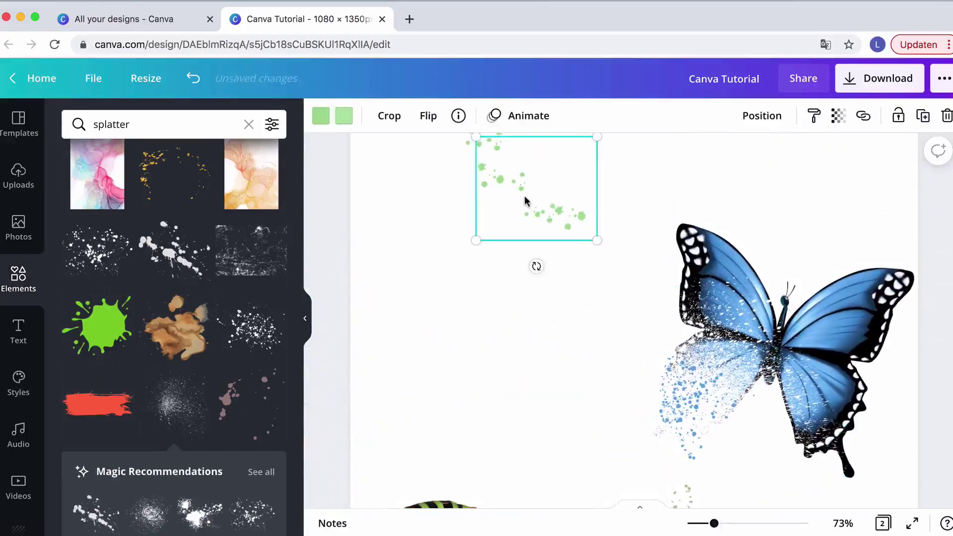
{"action": "left_click_drag", "start_coordinate": [523, 202], "coordinate": [594, 346]}
{"action": "scroll", "coordinate": [594, 346], "scroll_direction": "down", "scroll_amount": 3}
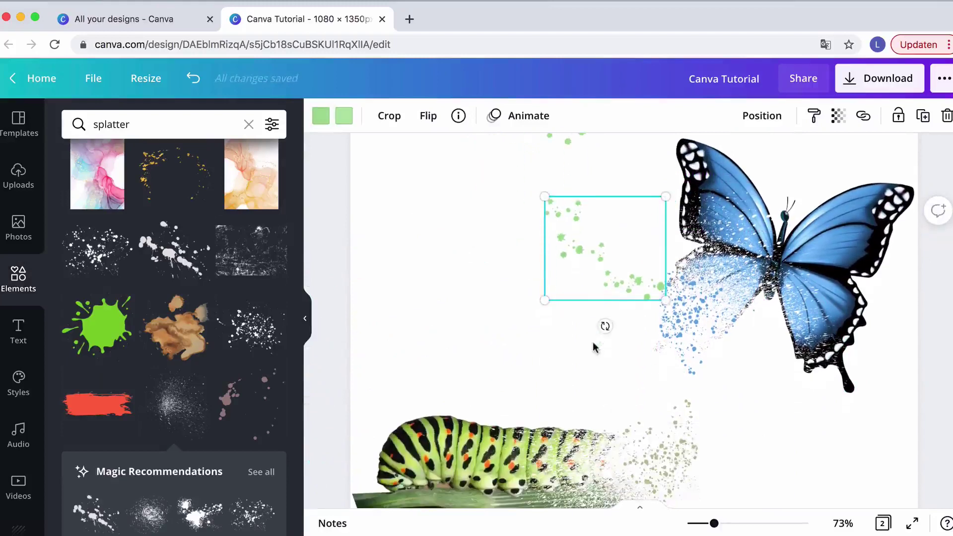
{"action": "left_click_drag", "start_coordinate": [626, 333], "coordinate": [543, 310]}
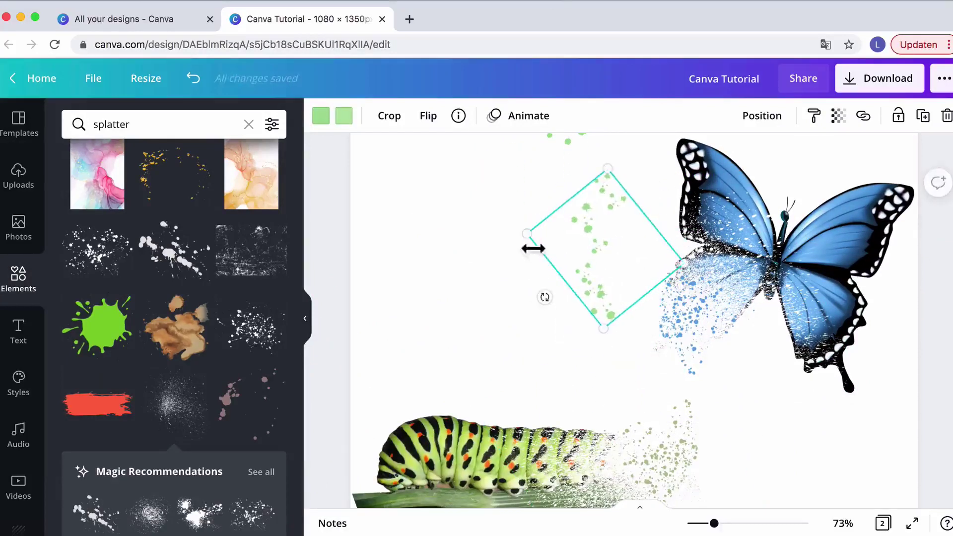
{"action": "left_click_drag", "start_coordinate": [536, 242], "coordinate": [683, 337]}
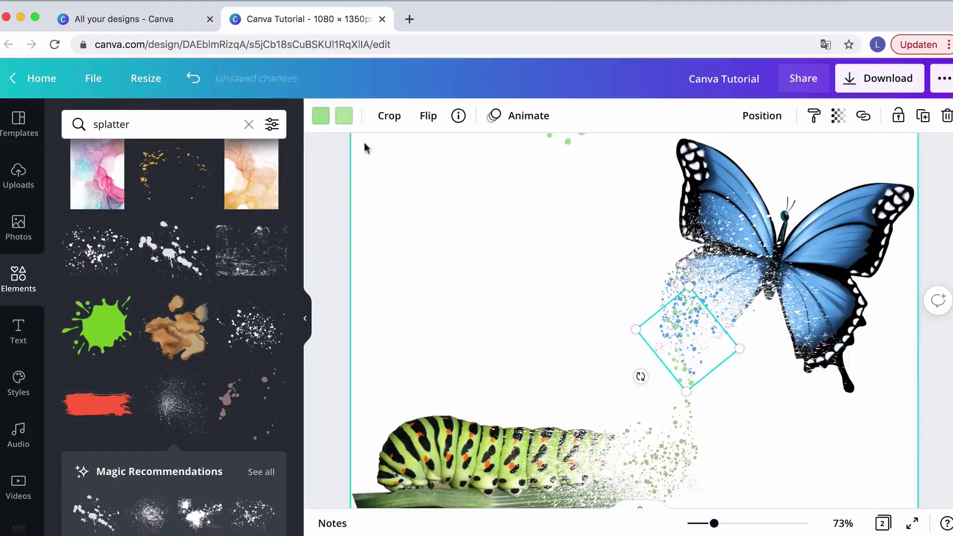
Step: Turn both colours of the copied splatter below the butterfly black
{"action": "left_click", "coordinate": [321, 117]}
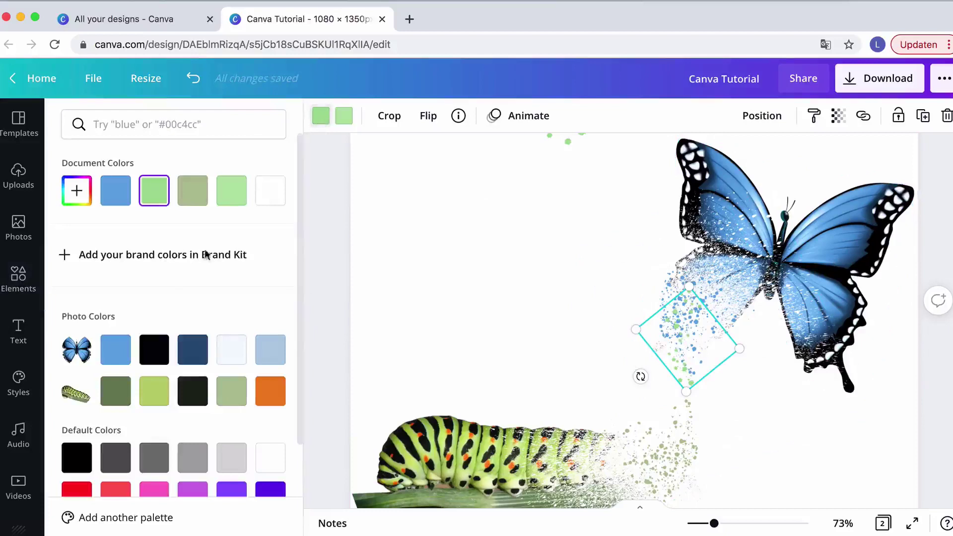
{"action": "left_click", "coordinate": [154, 349]}
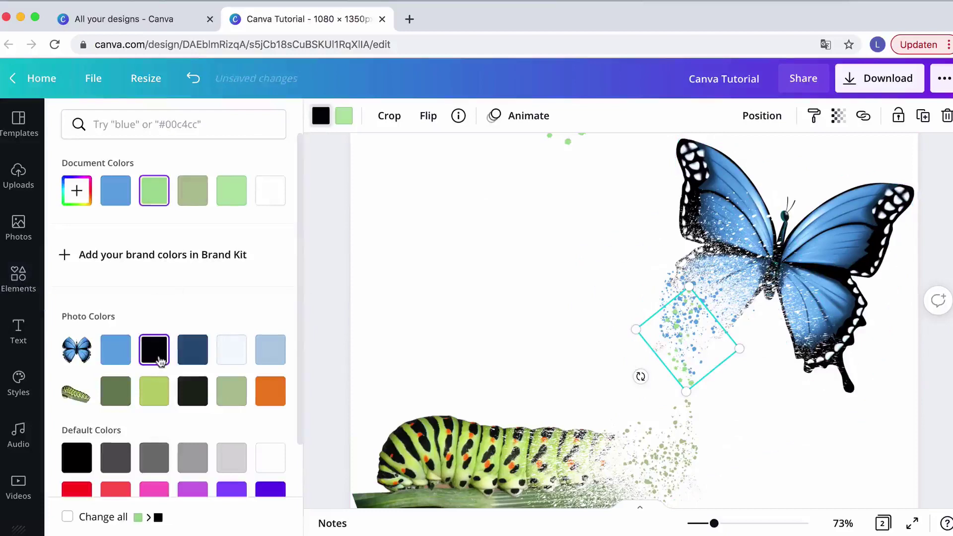
{"action": "left_click", "coordinate": [344, 116]}
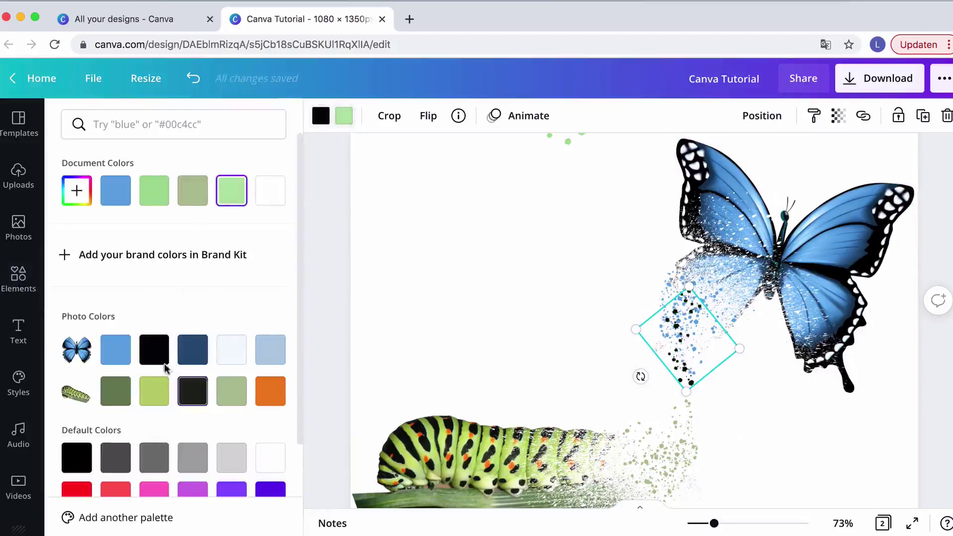
{"action": "left_click", "coordinate": [153, 352]}
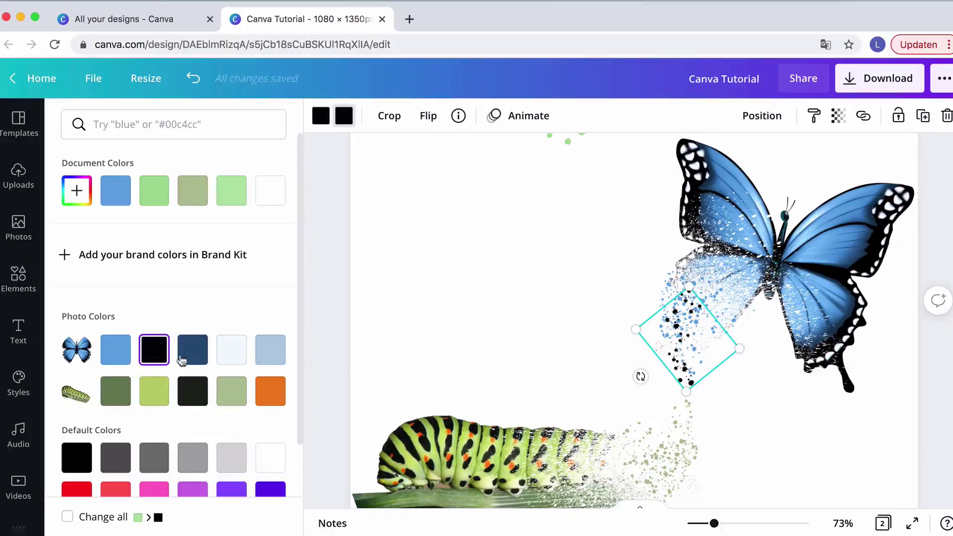
{"action": "key", "text": "Escape"}
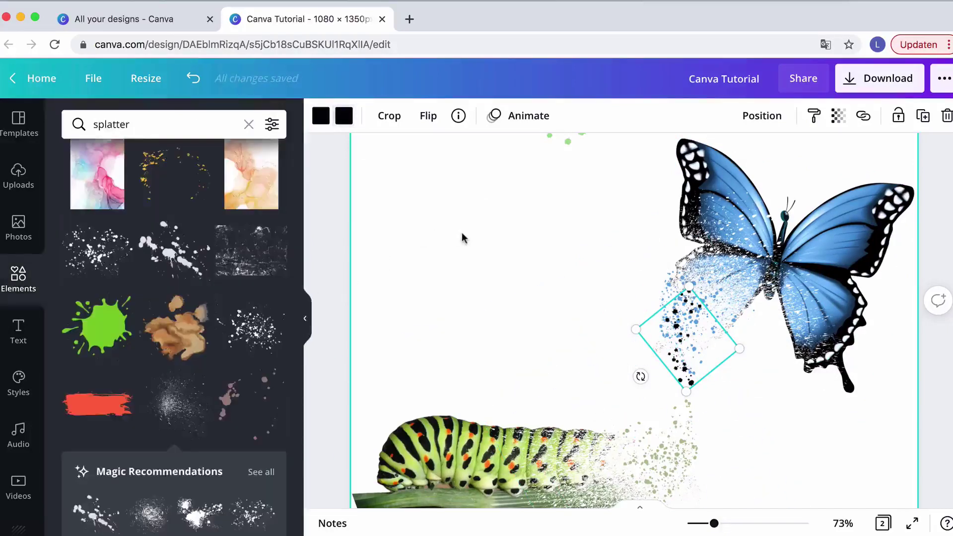
{"action": "left_click", "coordinate": [462, 238]}
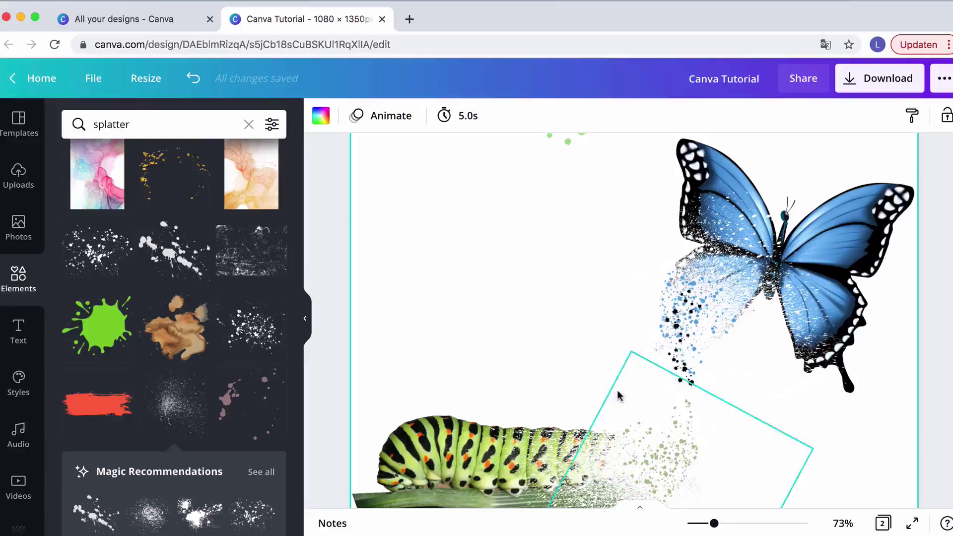
Step: Select the green splatter at the top of the page
{"action": "scroll", "coordinate": [583, 407], "scroll_direction": "down", "scroll_amount": 2}
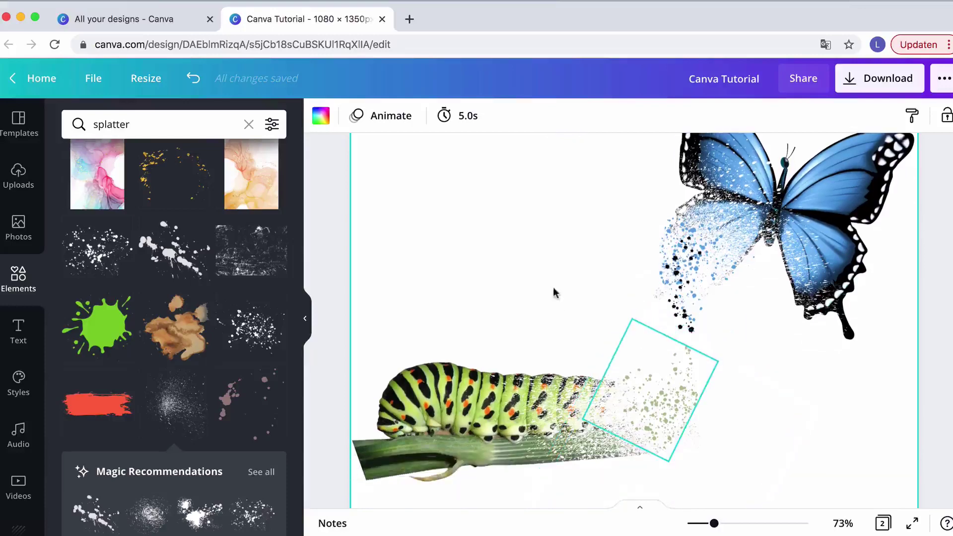
{"action": "scroll", "coordinate": [554, 290], "scroll_direction": "up", "scroll_amount": 6}
{"action": "left_click", "coordinate": [511, 198]}
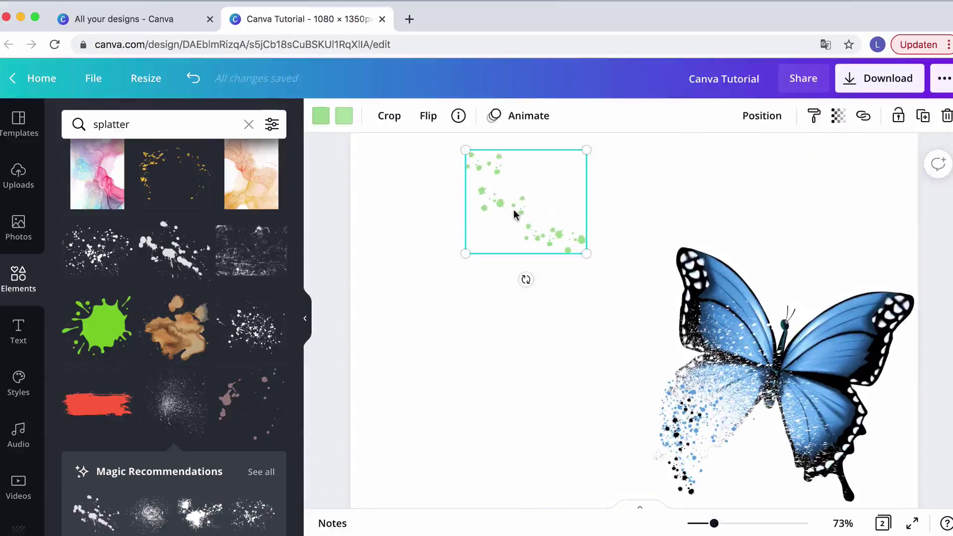
Step: Duplicate the green splatter, shrink it to 186 by 160, and place it by the caterpillar's tail
{"action": "key", "text": "super+d"}
{"action": "left_click_drag", "start_coordinate": [515, 213], "coordinate": [531, 391]}
{"action": "scroll", "coordinate": [551, 233], "scroll_direction": "down", "scroll_amount": 8}
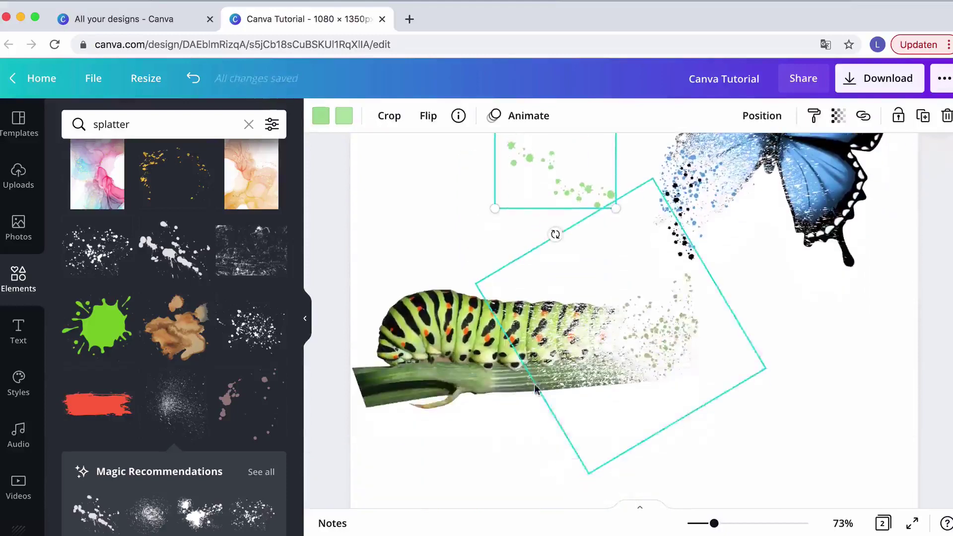
{"action": "scroll", "coordinate": [541, 213], "scroll_direction": "up", "scroll_amount": 1}
{"action": "left_click_drag", "start_coordinate": [555, 267], "coordinate": [636, 184]}
{"action": "scroll", "coordinate": [631, 181], "scroll_direction": "up", "scroll_amount": 3}
{"action": "scroll", "coordinate": [631, 182], "scroll_direction": "up", "scroll_amount": 1}
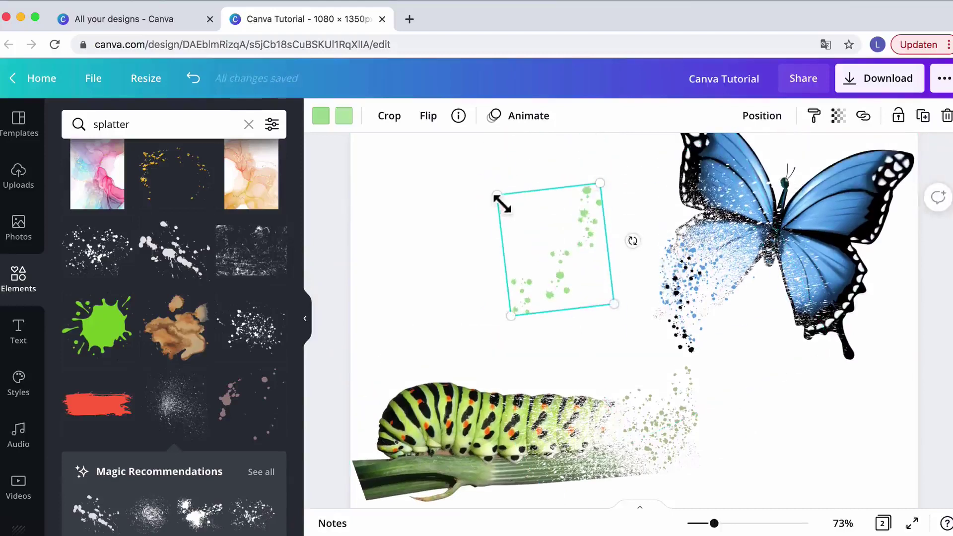
{"action": "left_click_drag", "start_coordinate": [502, 202], "coordinate": [562, 254]}
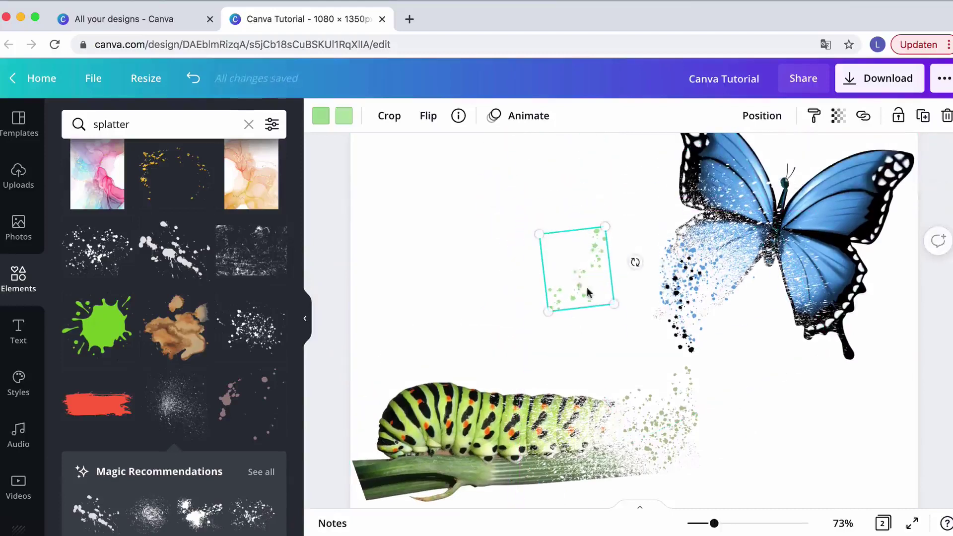
{"action": "left_click_drag", "start_coordinate": [587, 292], "coordinate": [676, 412]}
Step: Recolour the copy's first colour orange and its second colour dark
{"action": "left_click", "coordinate": [325, 126]}
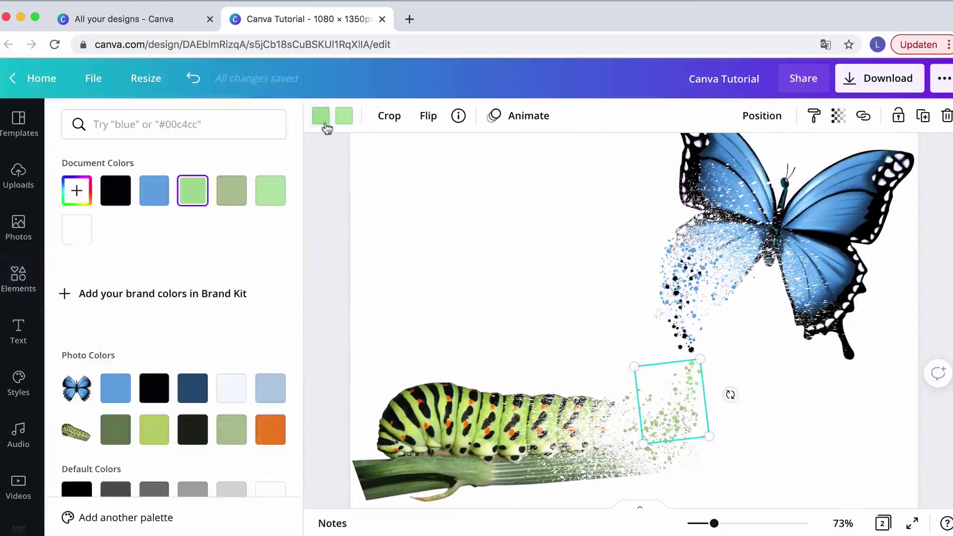
{"action": "left_click", "coordinate": [273, 435]}
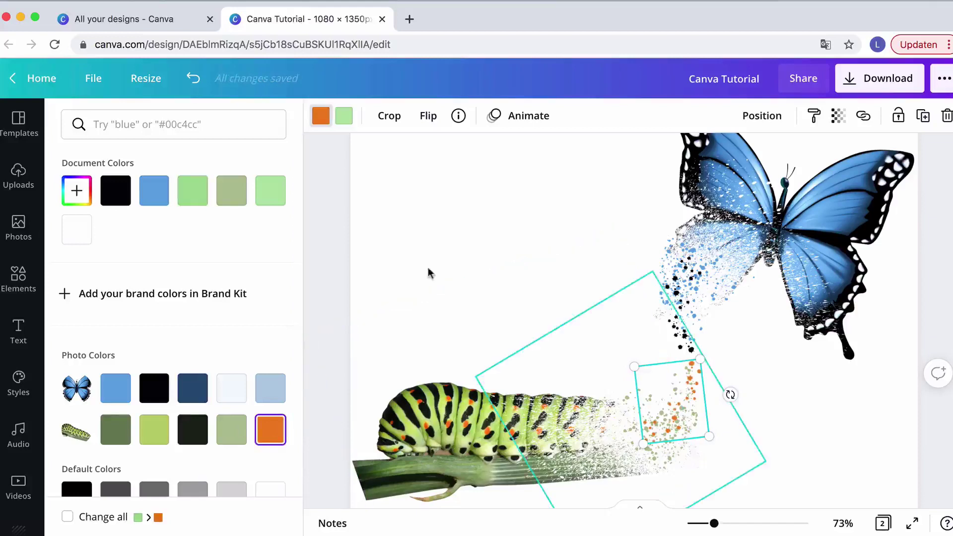
{"action": "left_click", "coordinate": [343, 116]}
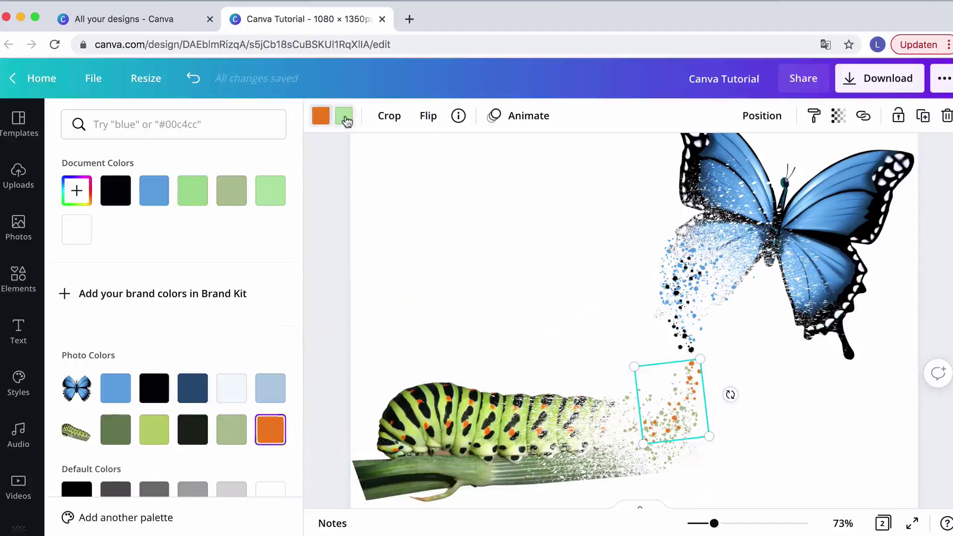
{"action": "left_click", "coordinate": [192, 428]}
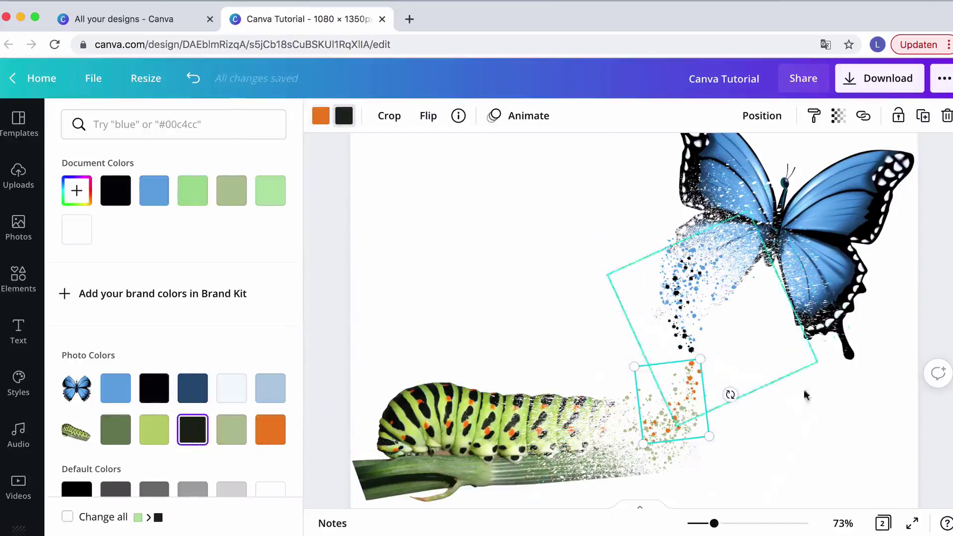
{"action": "left_click", "coordinate": [837, 410]}
{"action": "left_click", "coordinate": [836, 406]}
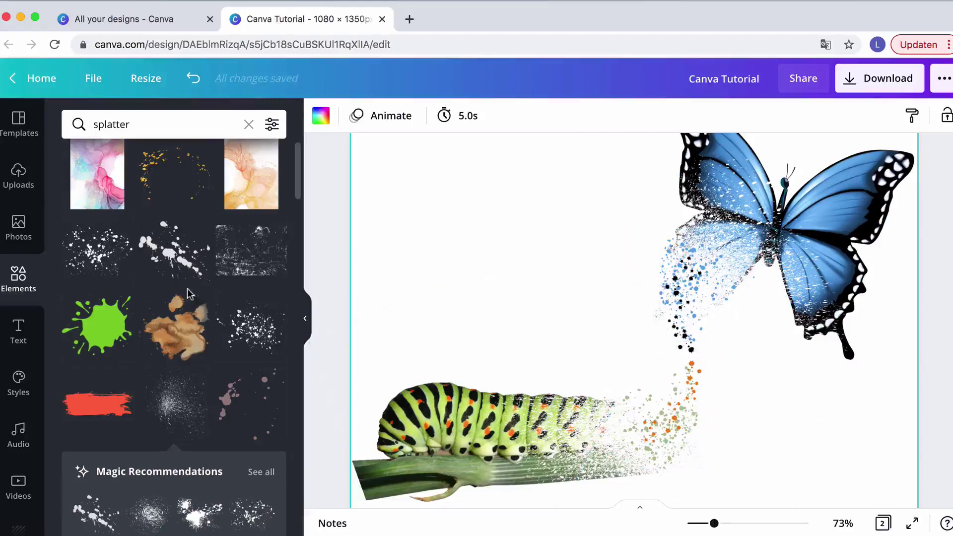
Step: Add the green-dots splatter from the splatter results to the design
{"action": "scroll", "coordinate": [196, 258], "scroll_direction": "down", "scroll_amount": 4}
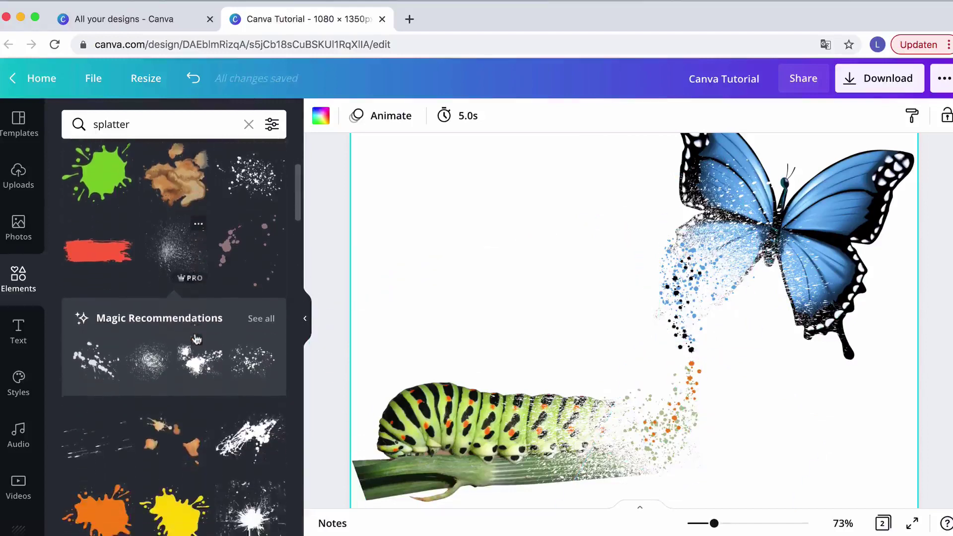
{"action": "scroll", "coordinate": [196, 338], "scroll_direction": "up", "scroll_amount": 5}
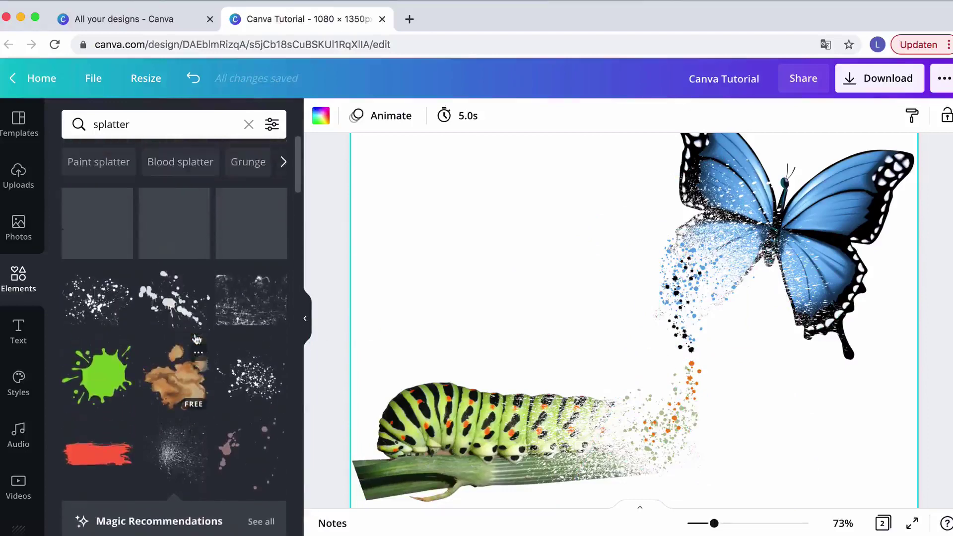
{"action": "scroll", "coordinate": [197, 339], "scroll_direction": "down", "scroll_amount": 12}
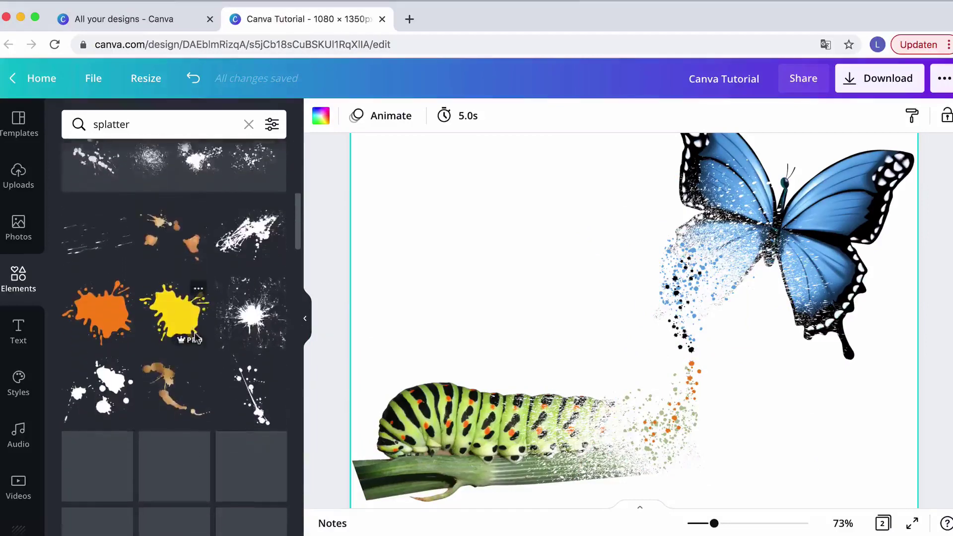
{"action": "scroll", "coordinate": [197, 339], "scroll_direction": "down", "scroll_amount": 5}
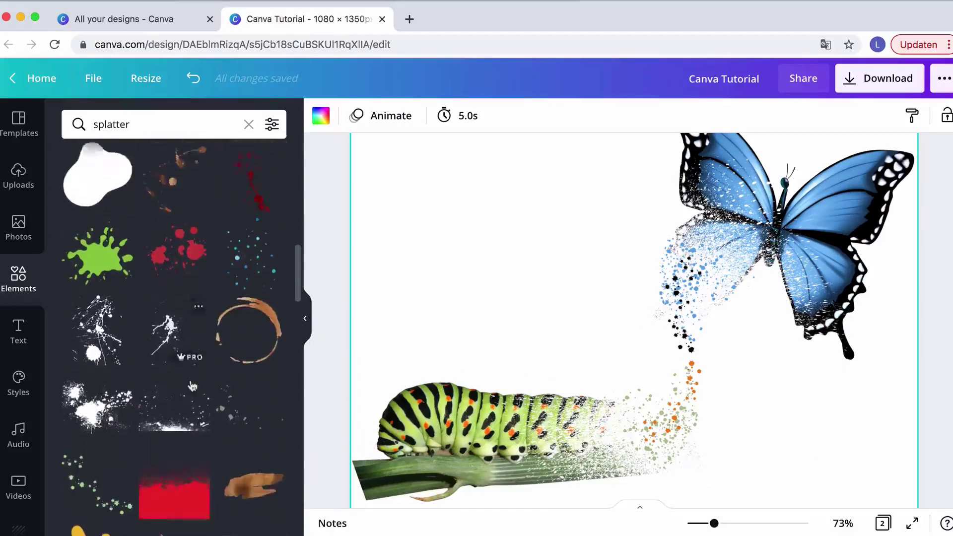
{"action": "scroll", "coordinate": [198, 403], "scroll_direction": "down", "scroll_amount": 1}
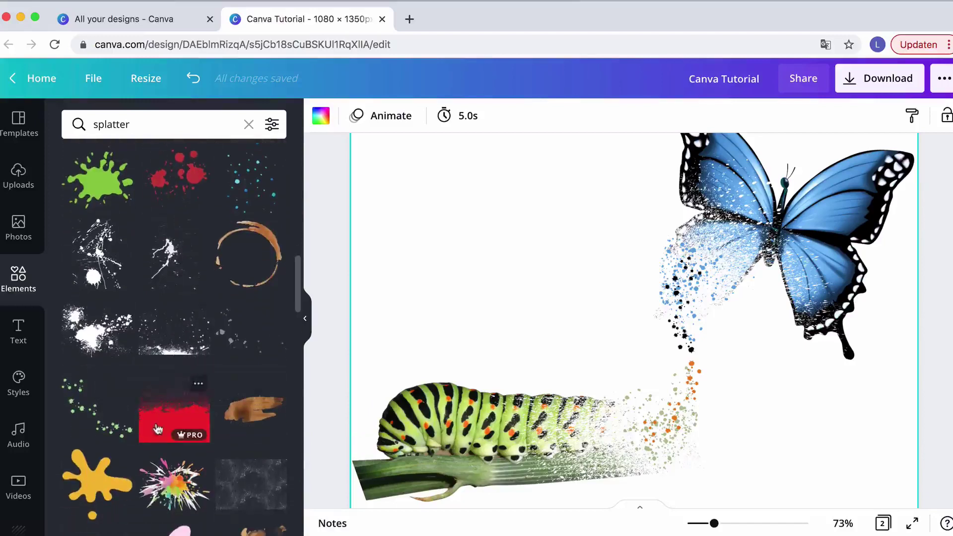
{"action": "left_click", "coordinate": [89, 402]}
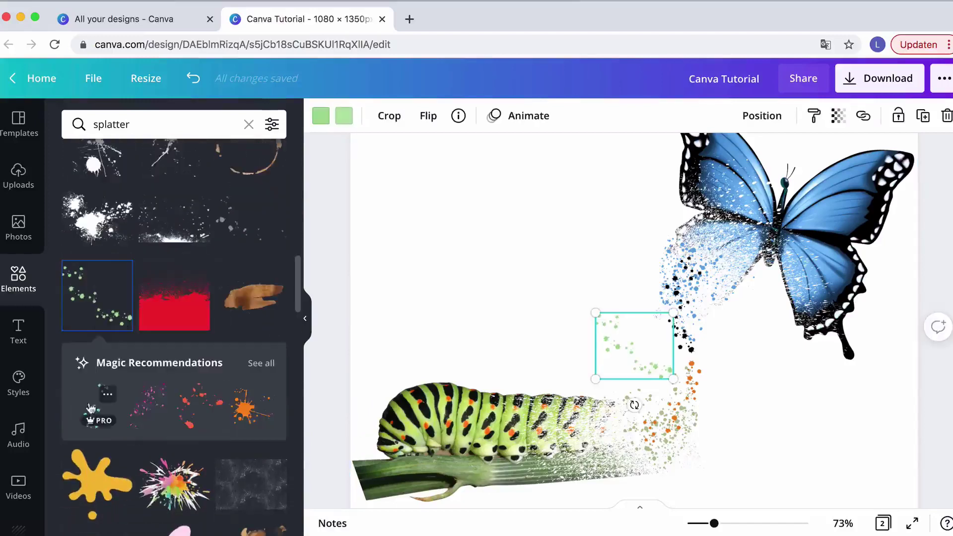
Step: Add a large pink splatter from the Magic Recommendations
{"action": "left_click", "coordinate": [262, 365]}
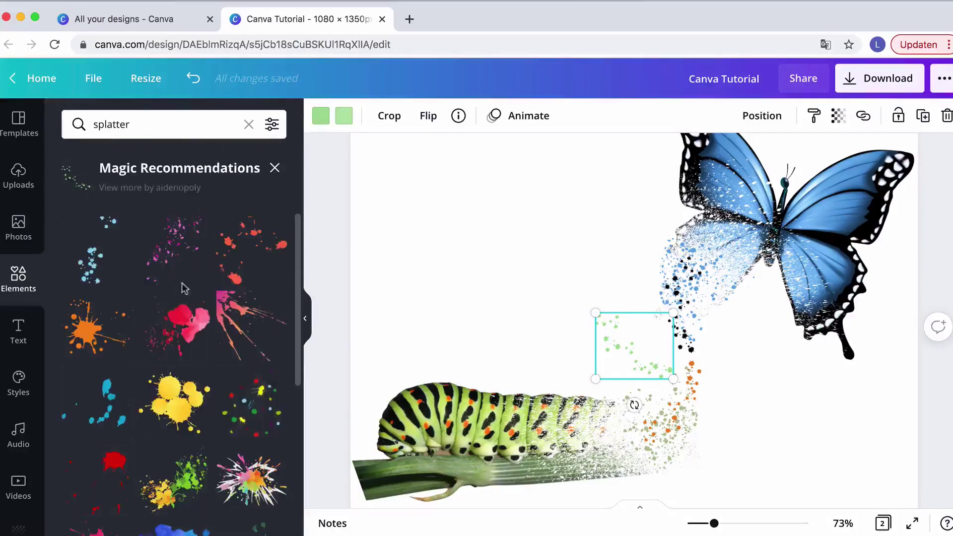
{"action": "scroll", "coordinate": [169, 368], "scroll_direction": "down", "scroll_amount": 5}
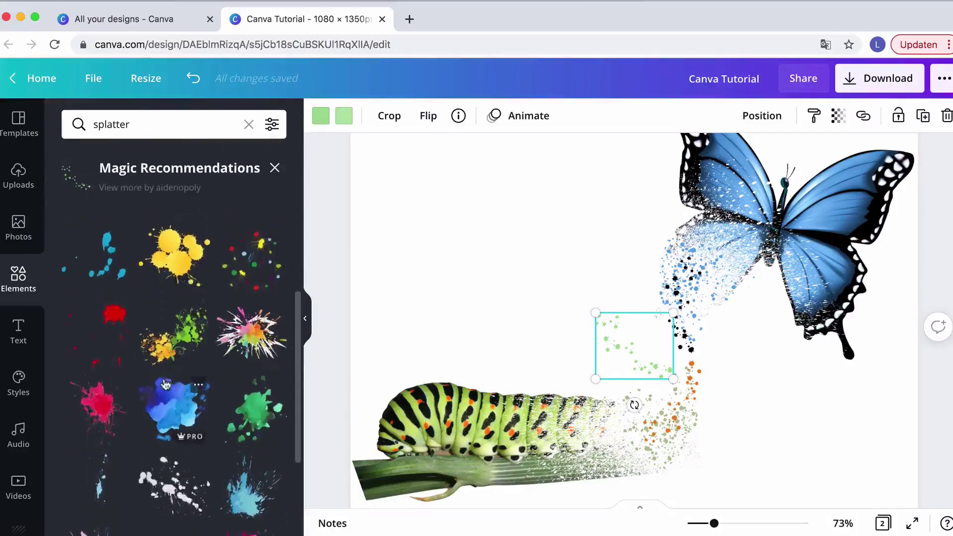
{"action": "scroll", "coordinate": [165, 382], "scroll_direction": "up", "scroll_amount": 5}
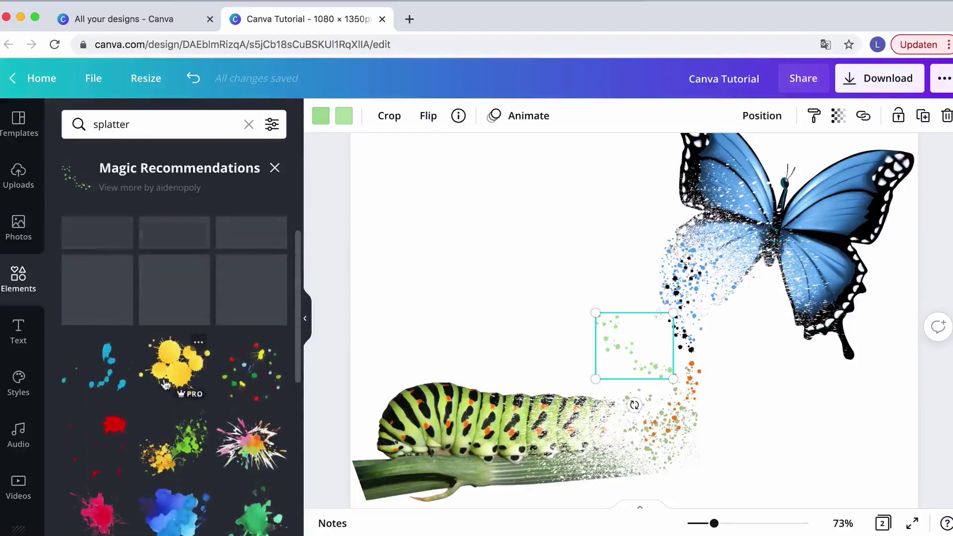
{"action": "scroll", "coordinate": [165, 383], "scroll_direction": "up", "scroll_amount": 1}
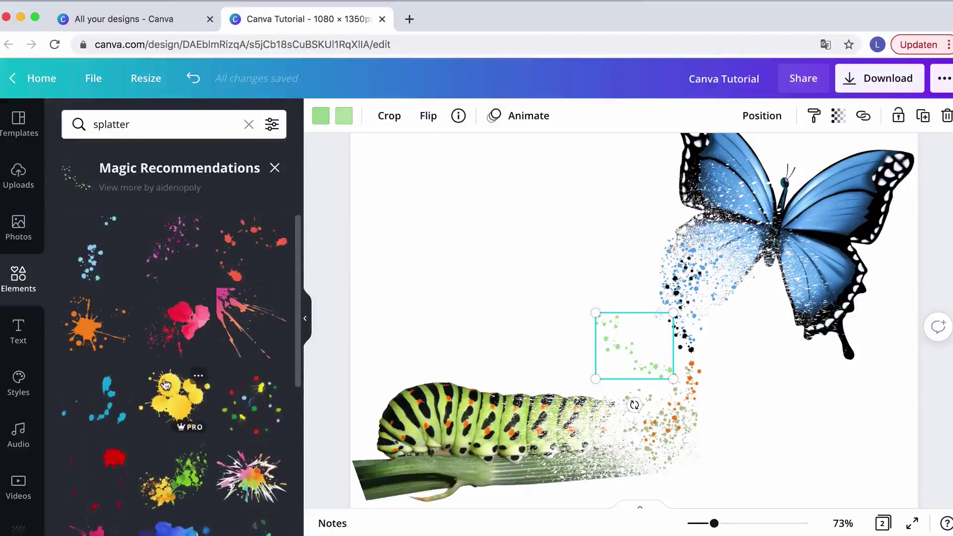
{"action": "left_click", "coordinate": [171, 248]}
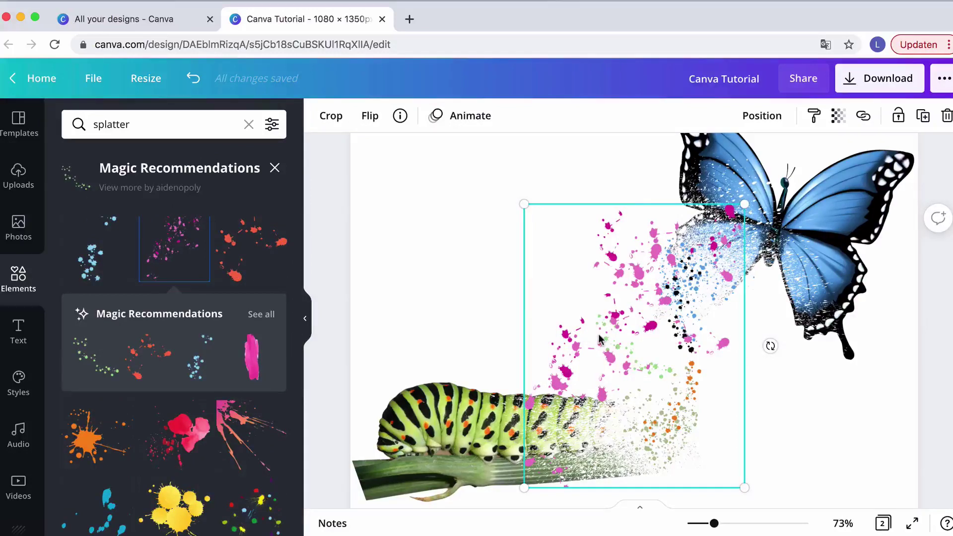
Step: Swap the pink and green-dots splatters for the recommended red splatter
{"action": "key", "text": "Delete"}
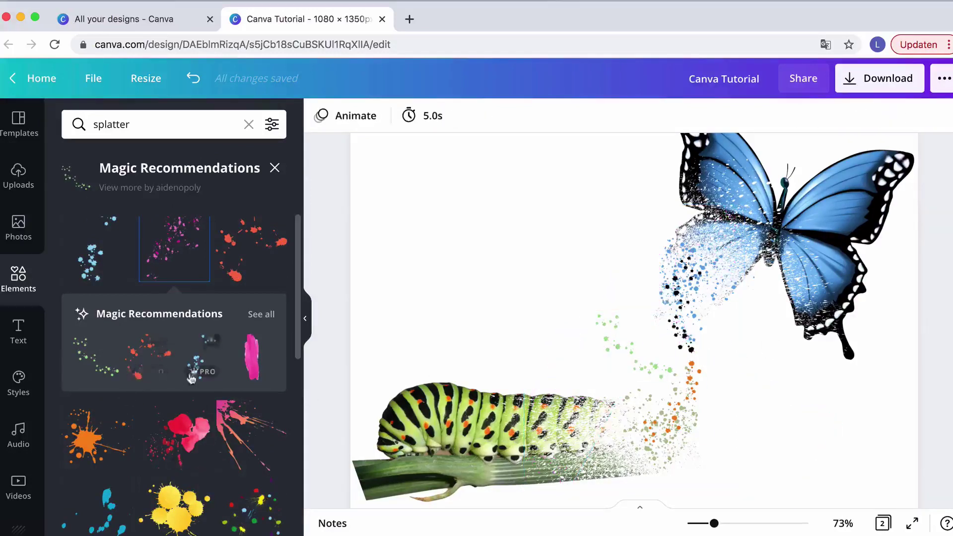
{"action": "left_click", "coordinate": [143, 355]}
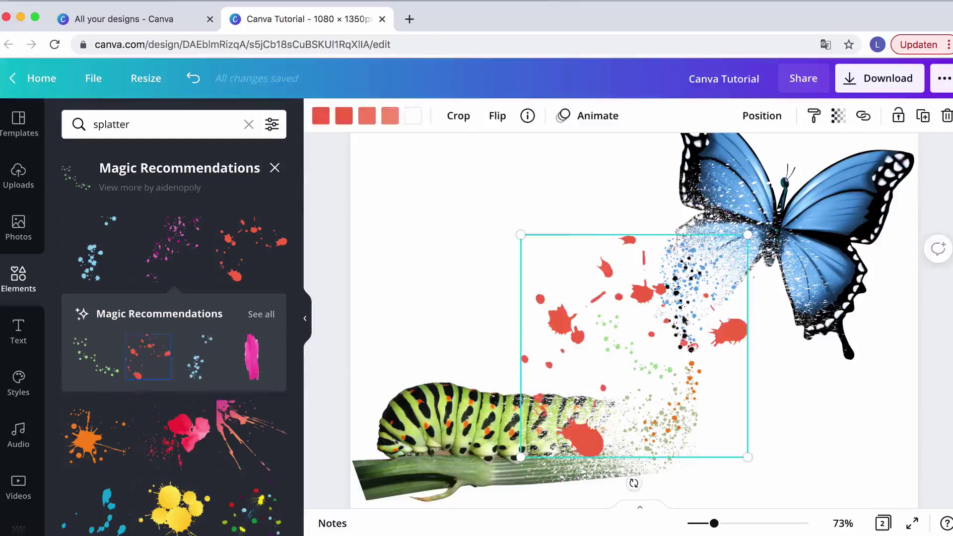
{"action": "left_click_drag", "start_coordinate": [544, 255], "coordinate": [661, 377]}
{"action": "left_click_drag", "start_coordinate": [618, 343], "coordinate": [453, 235]}
{"action": "key", "text": "Delete"}
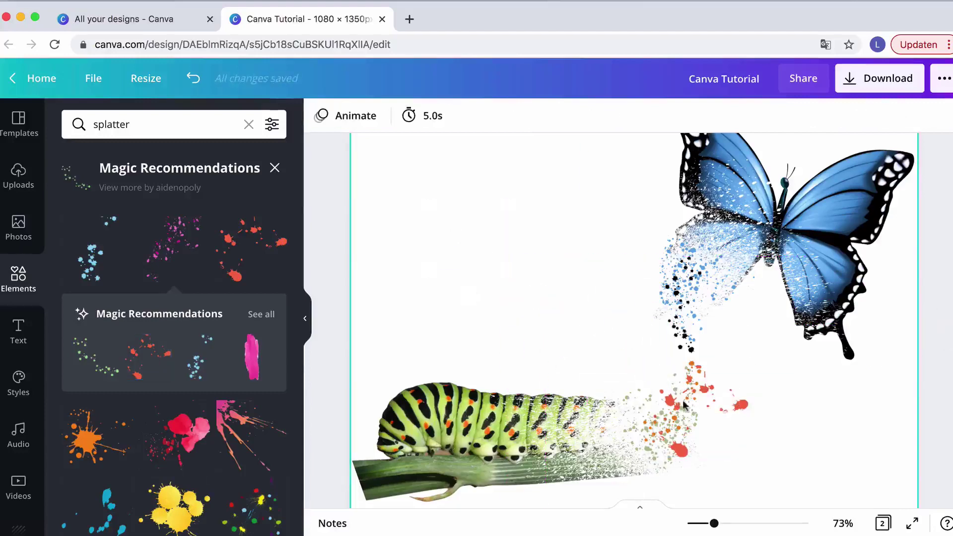
Step: Shrink the red splatter to about 115 by 113, tilt it ~131°, and place it below the butterfly
{"action": "left_click", "coordinate": [699, 388]}
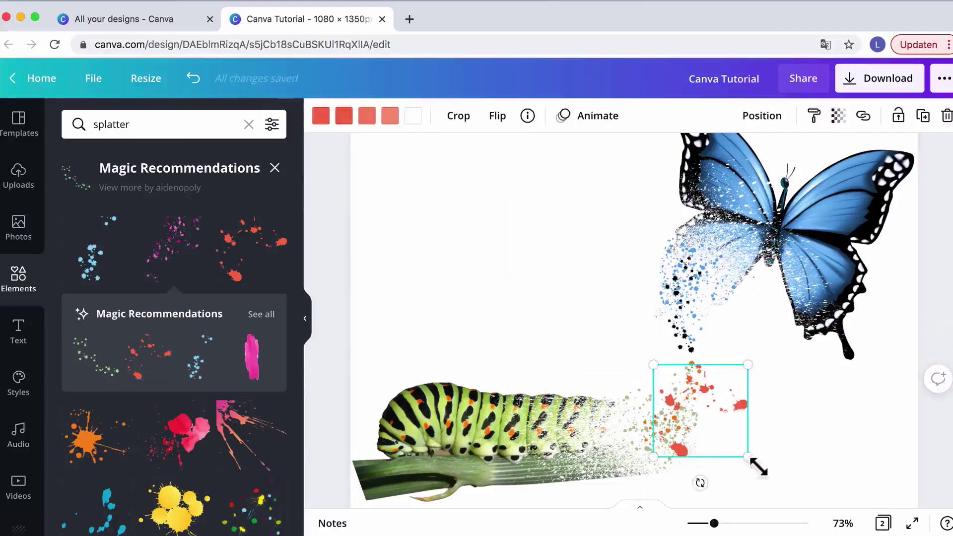
{"action": "left_click_drag", "start_coordinate": [749, 458], "coordinate": [632, 346]}
{"action": "left_click_drag", "start_coordinate": [692, 381], "coordinate": [686, 334]}
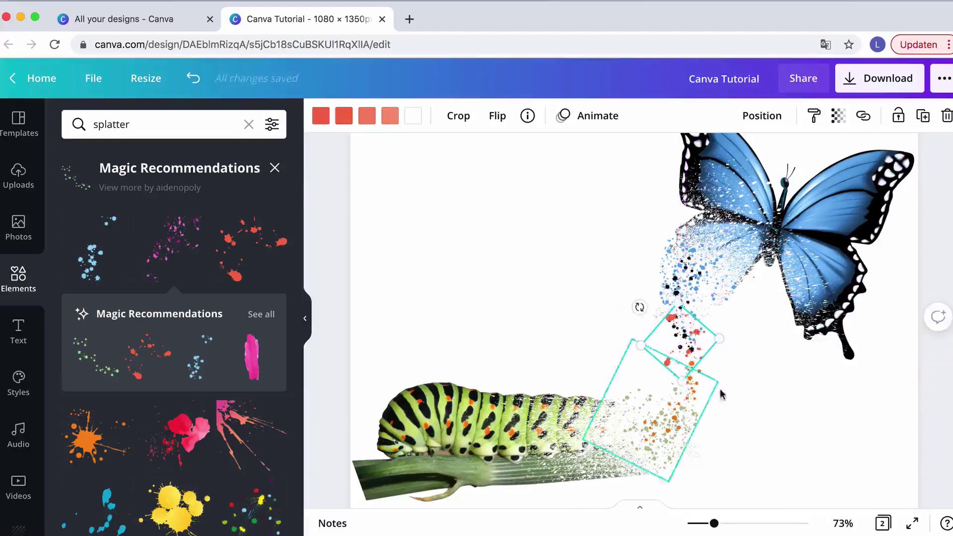
{"action": "left_click_drag", "start_coordinate": [690, 390], "coordinate": [692, 358]}
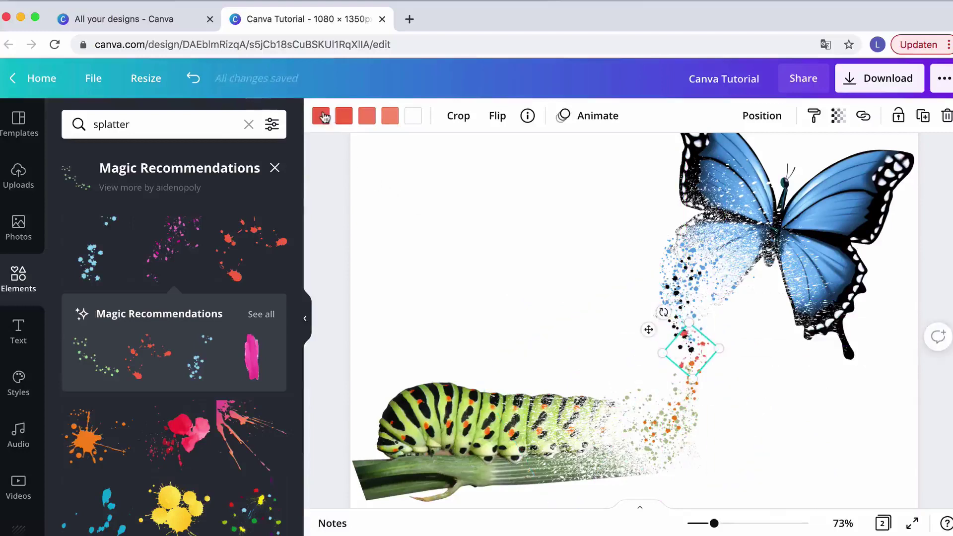
Step: Recolour the small splatter's five colours navy, black, orange, light blue and orange
{"action": "left_click", "coordinate": [321, 117]}
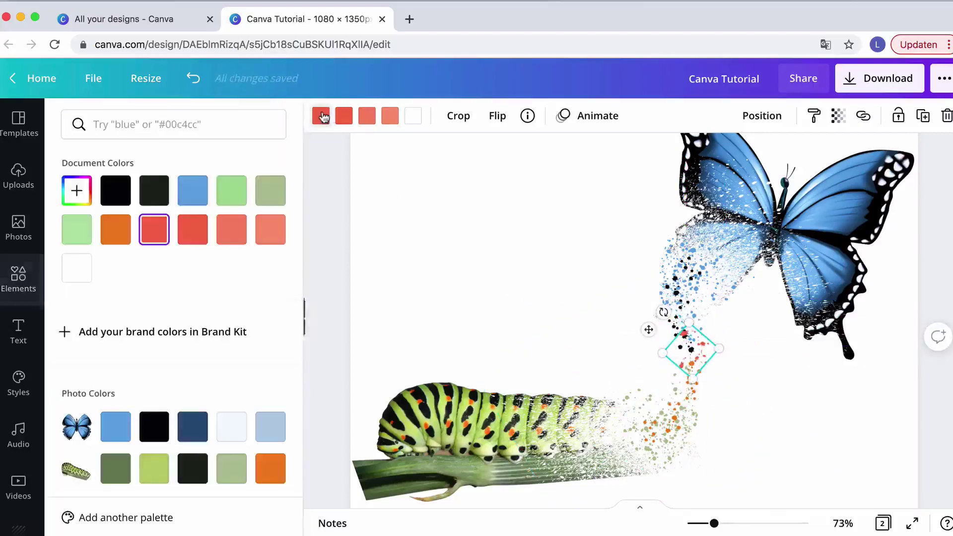
{"action": "left_click", "coordinate": [188, 434]}
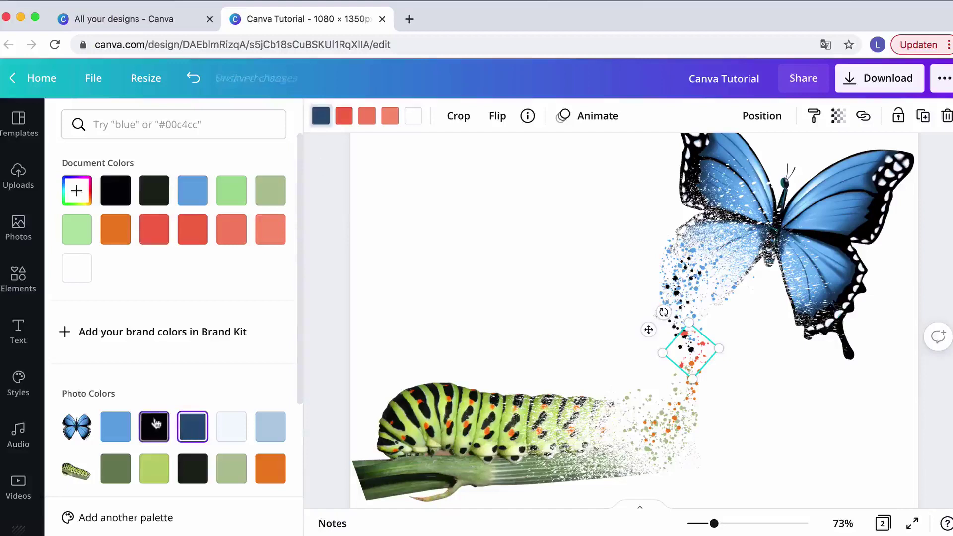
{"action": "left_click", "coordinate": [343, 115]}
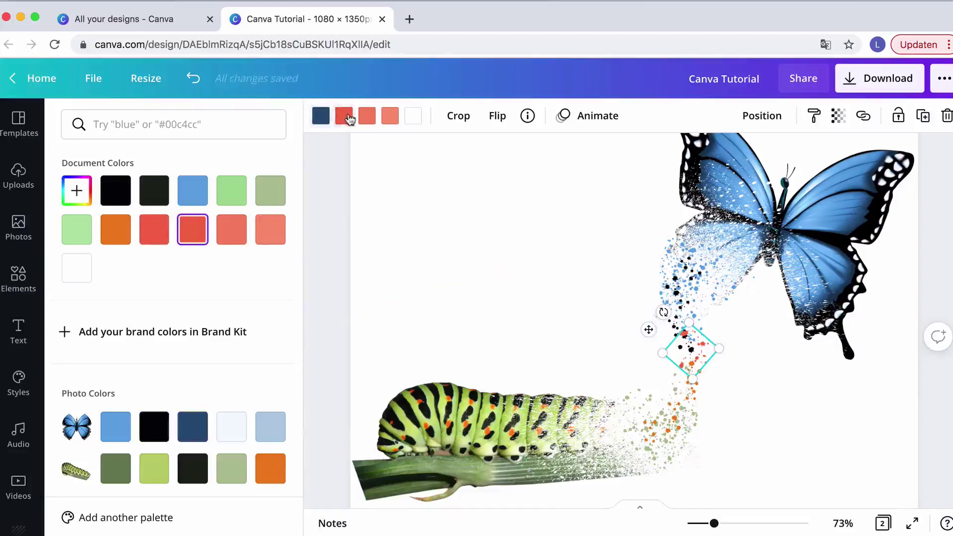
{"action": "left_click", "coordinate": [159, 436]}
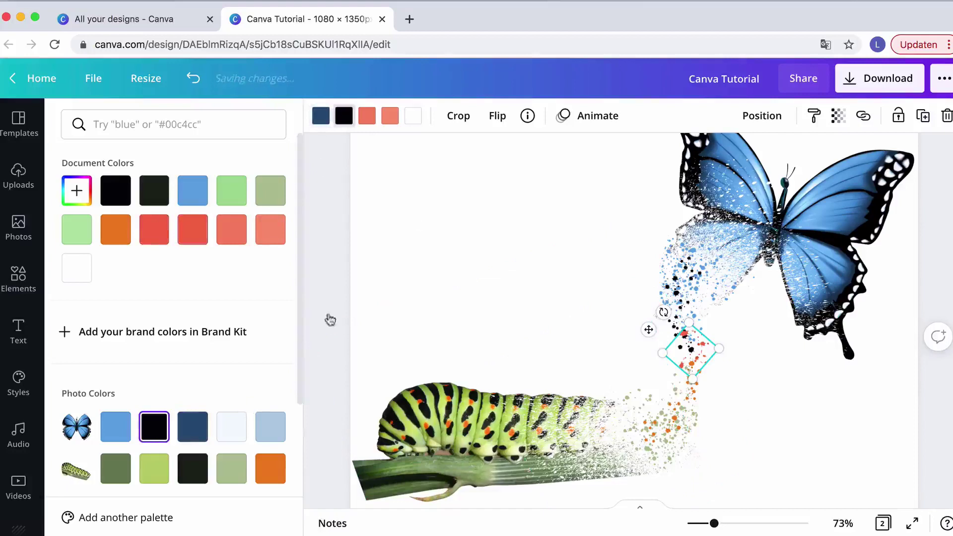
{"action": "left_click", "coordinate": [368, 117]}
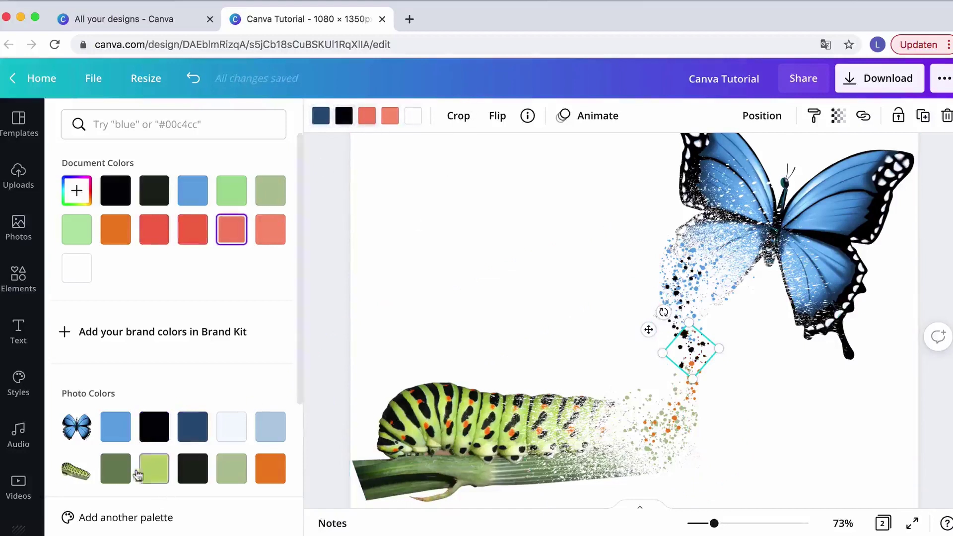
{"action": "left_click", "coordinate": [271, 468]}
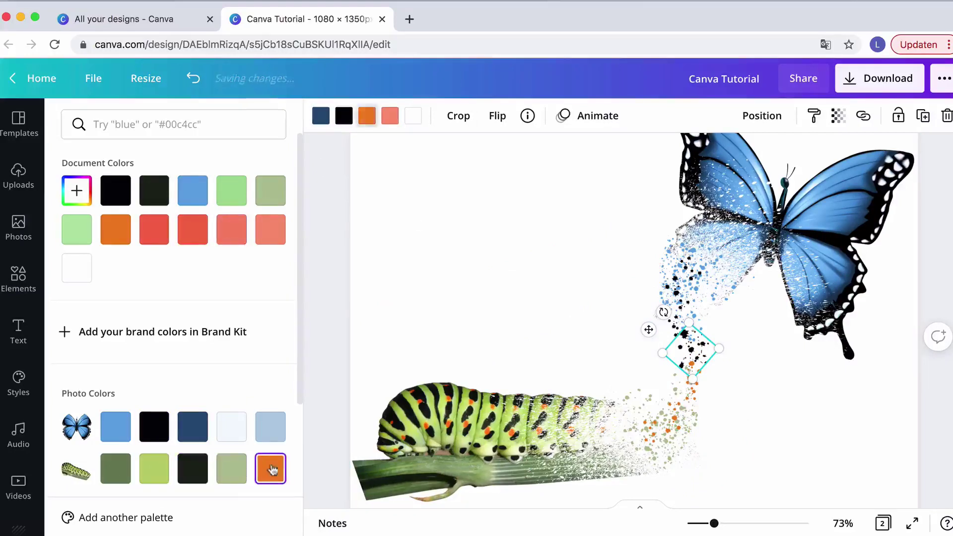
{"action": "left_click", "coordinate": [397, 121]}
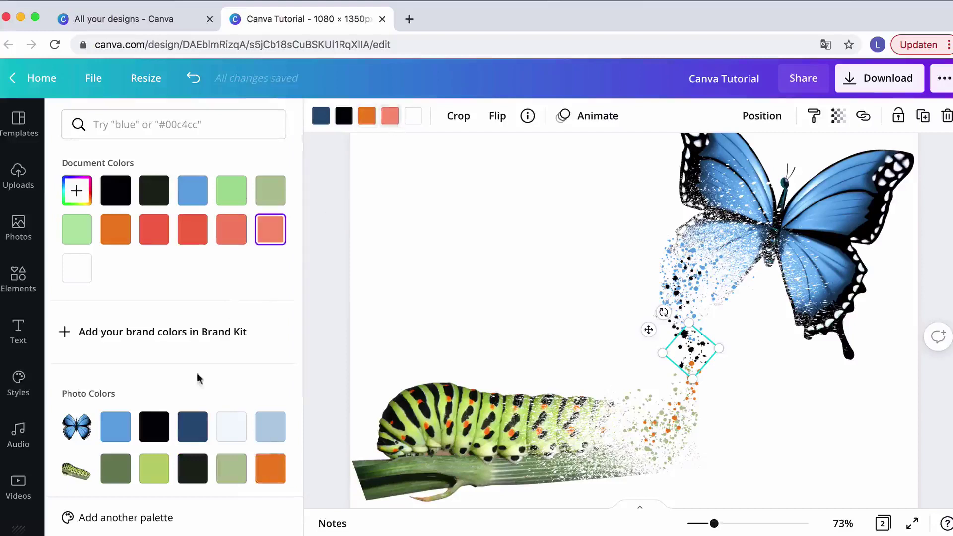
{"action": "left_click", "coordinate": [115, 427]}
{"action": "left_click", "coordinate": [413, 115]}
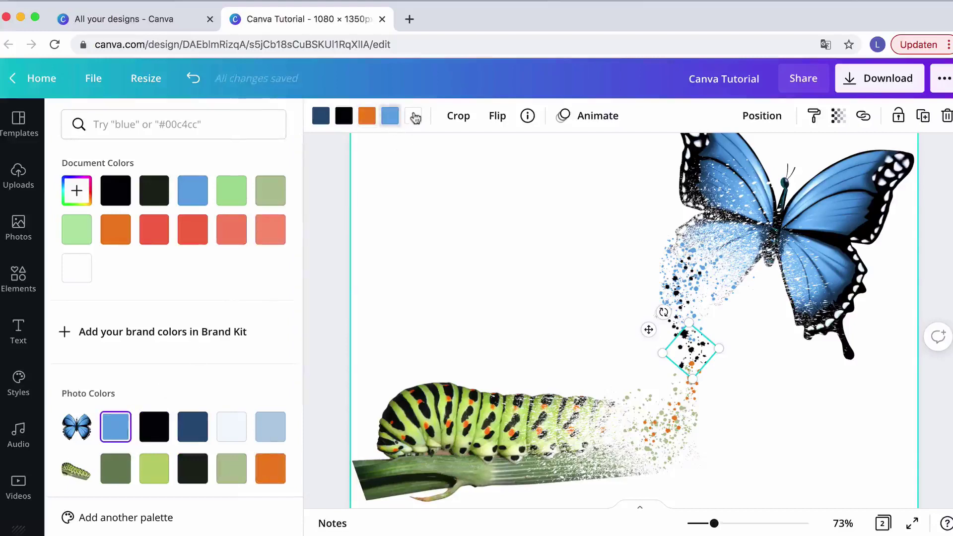
{"action": "left_click", "coordinate": [270, 472]}
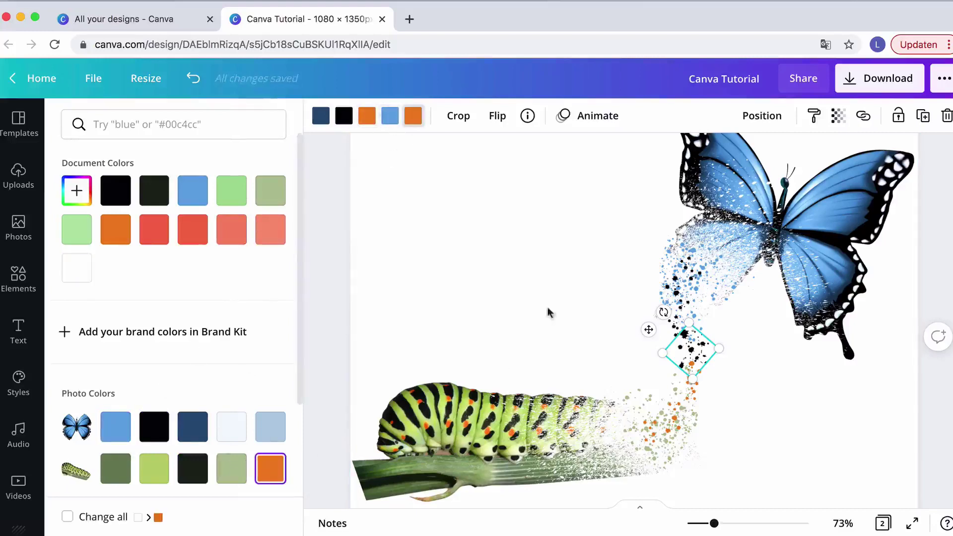
{"action": "left_click", "coordinate": [560, 256]}
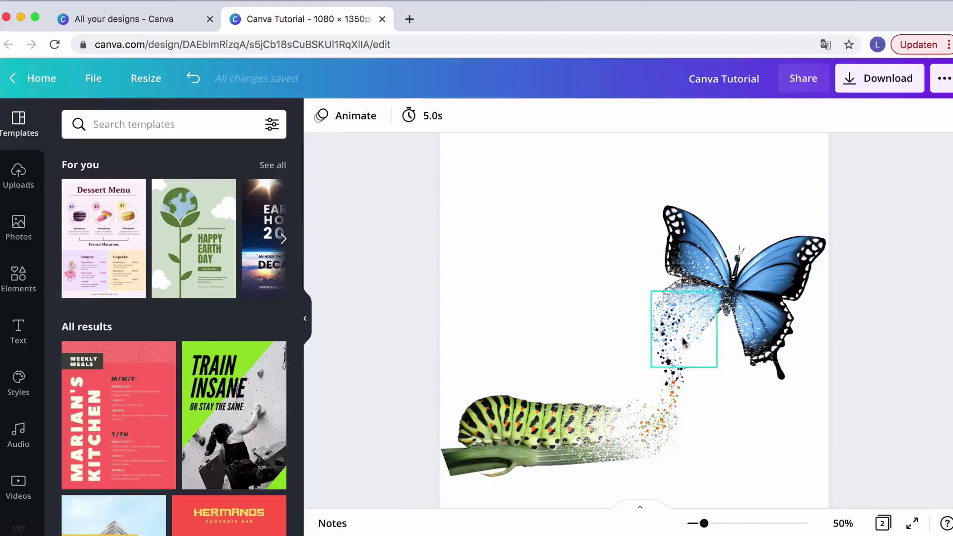
Step: Scroll the canvas down until page 2's butterfly, particle trail and caterpillar are fully visible
{"action": "scroll", "coordinate": [695, 373], "scroll_direction": "up", "scroll_amount": 10}
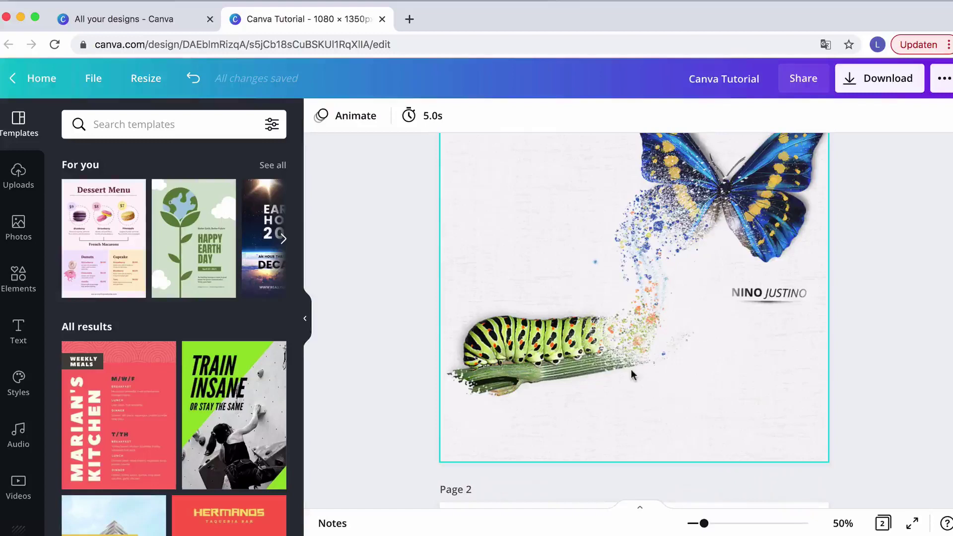
{"action": "scroll", "coordinate": [632, 375], "scroll_direction": "down", "scroll_amount": 6}
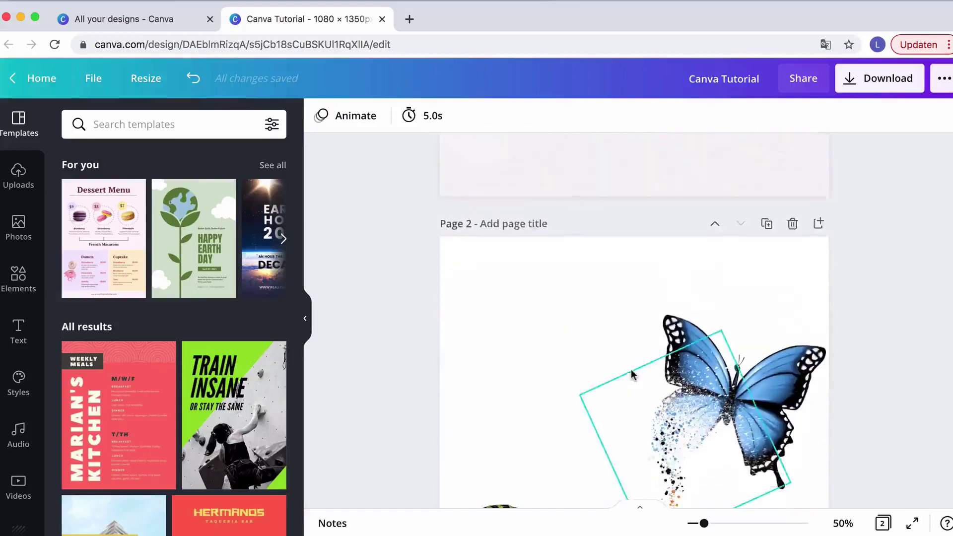
{"action": "scroll", "coordinate": [631, 374], "scroll_direction": "up", "scroll_amount": 6}
{"action": "scroll", "coordinate": [634, 372], "scroll_direction": "down", "scroll_amount": 5}
{"action": "scroll", "coordinate": [634, 372], "scroll_direction": "down", "scroll_amount": 4}
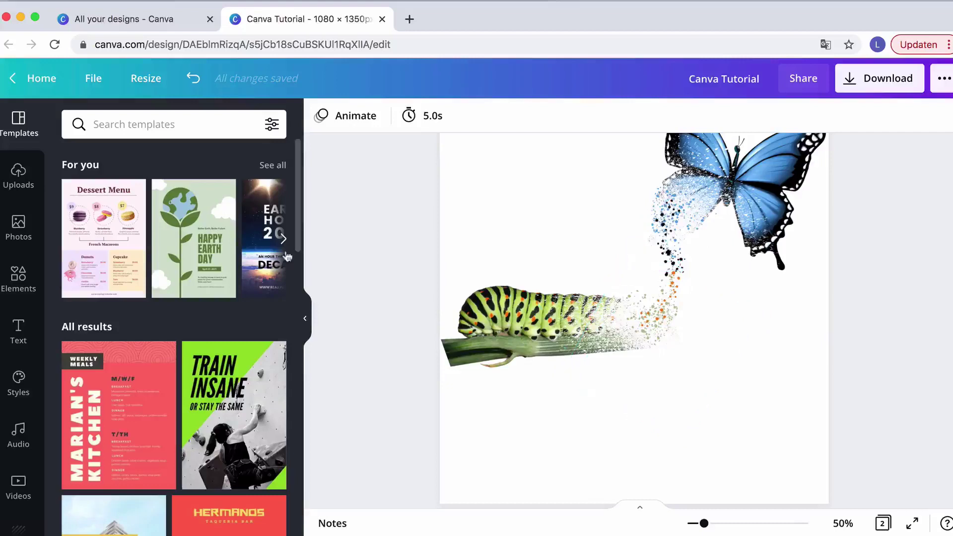
Step: Search Elements for 'splatter' and add the fine speckled PRO splatter to the page
{"action": "left_click", "coordinate": [24, 282]}
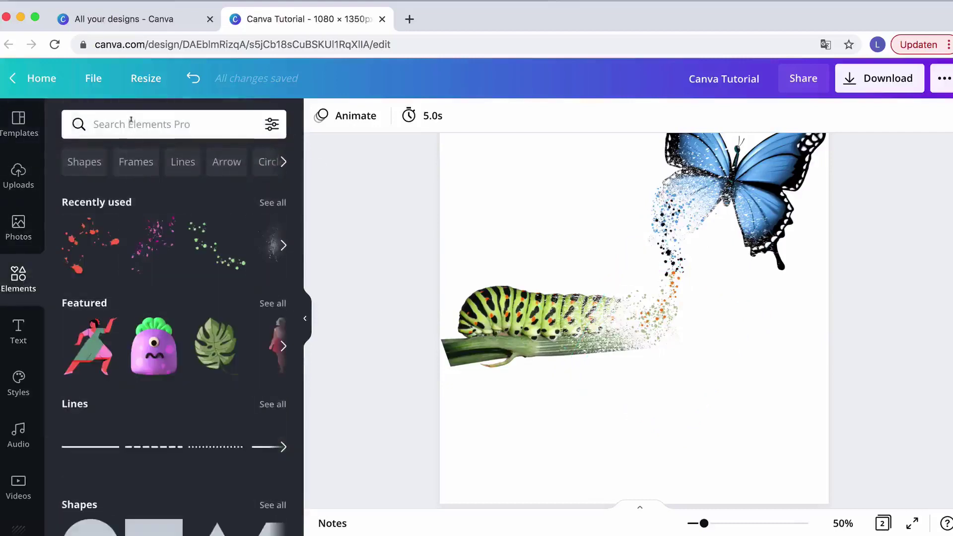
{"action": "left_click", "coordinate": [131, 120]}
{"action": "type", "text": "splatter"}
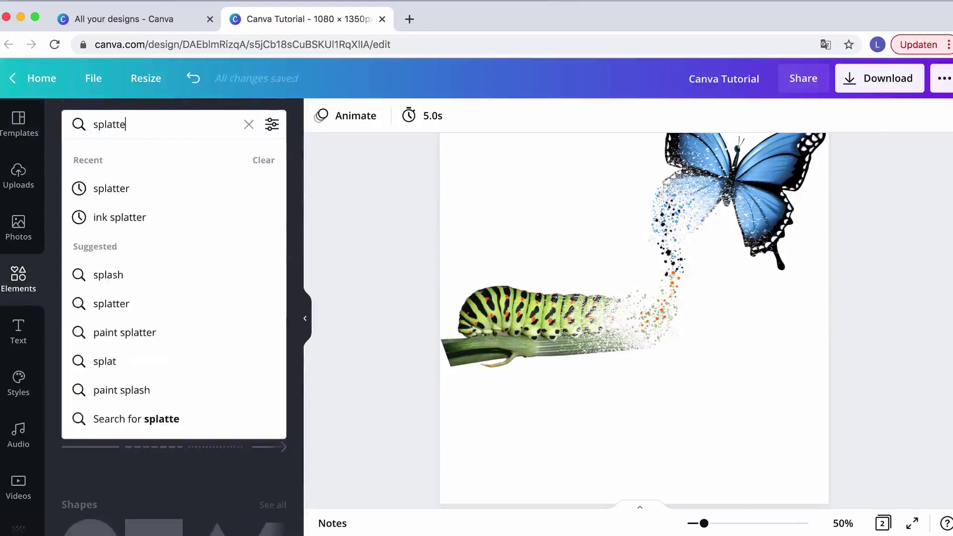
{"action": "key", "text": "Return"}
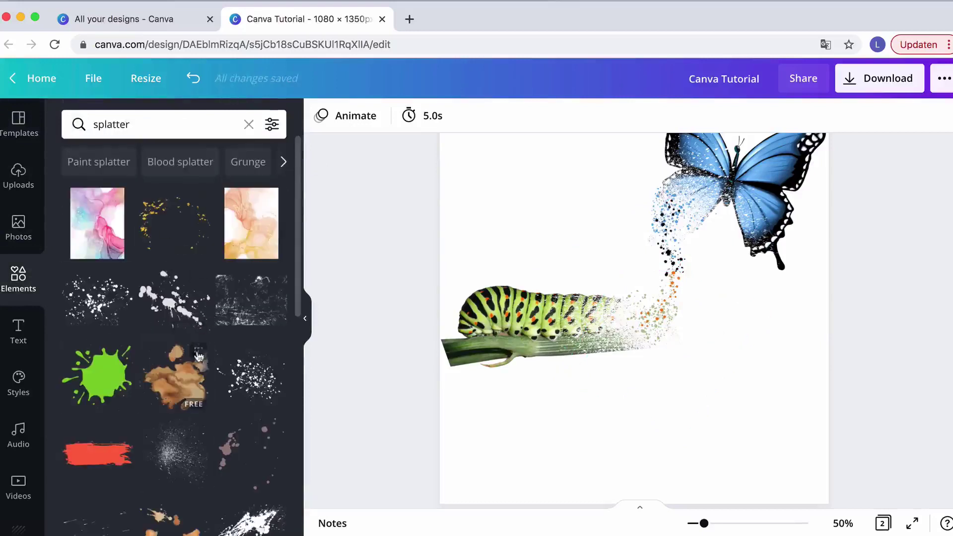
{"action": "scroll", "coordinate": [198, 356], "scroll_direction": "down", "scroll_amount": 3}
{"action": "left_click", "coordinate": [181, 357]}
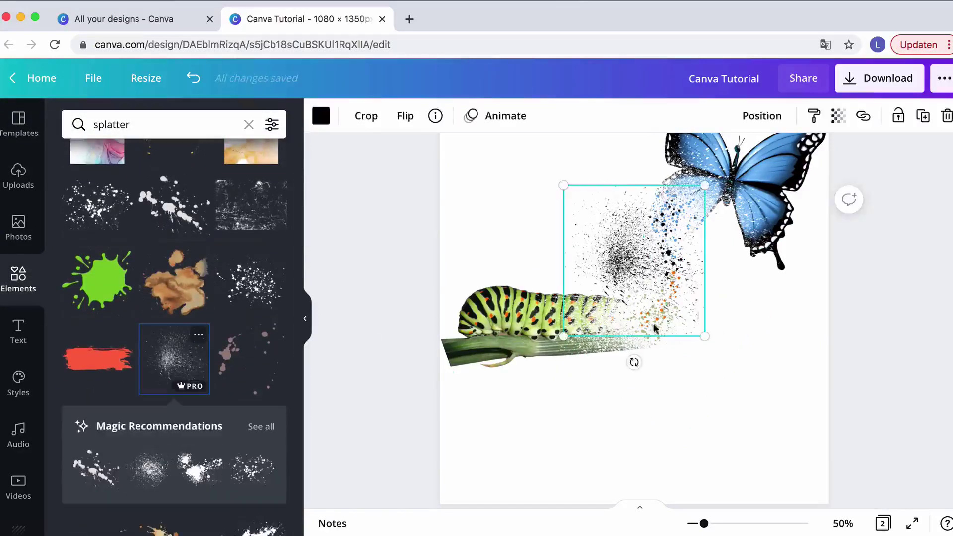
Step: Recolour the speckled splatter white, shrink it, and place it over the particle trail
{"action": "left_click", "coordinate": [325, 123]}
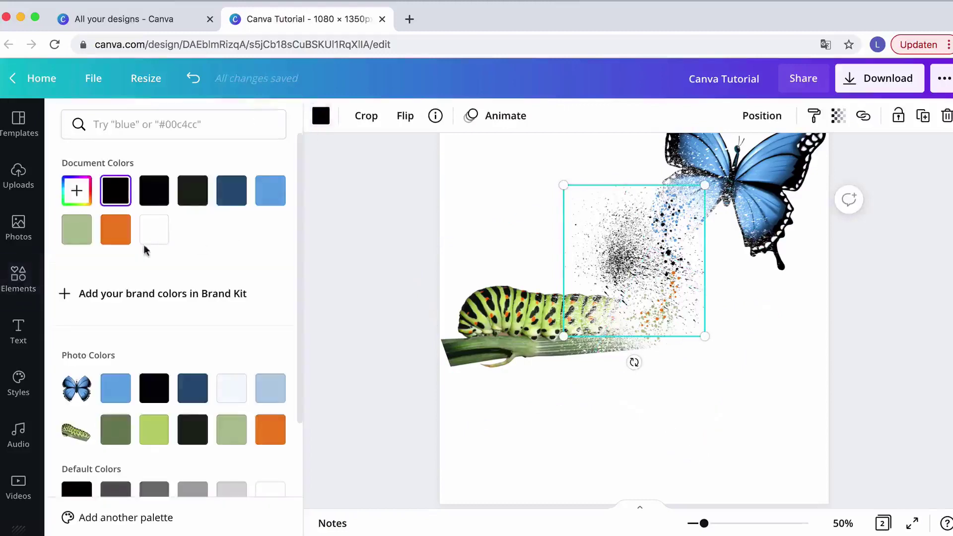
{"action": "left_click", "coordinate": [157, 235]}
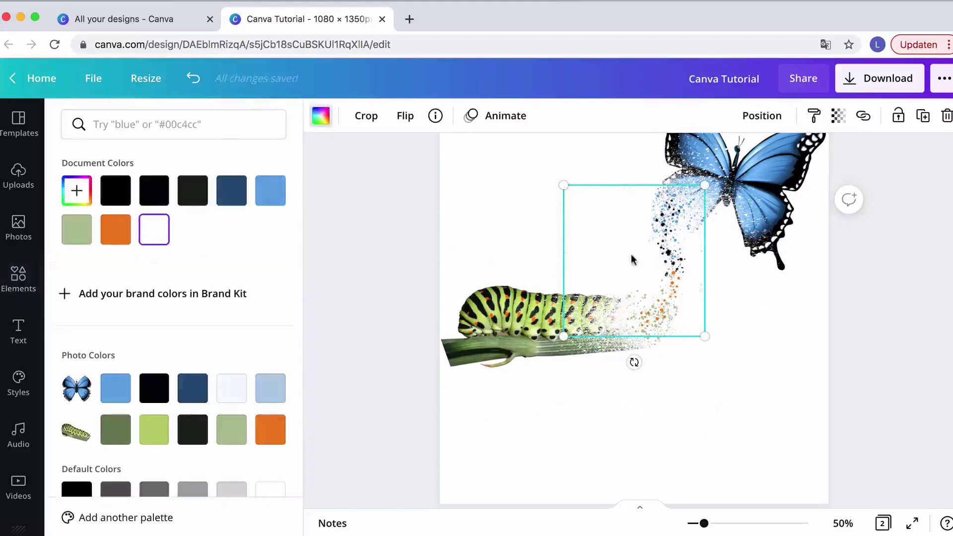
{"action": "left_click_drag", "start_coordinate": [632, 259], "coordinate": [663, 290]}
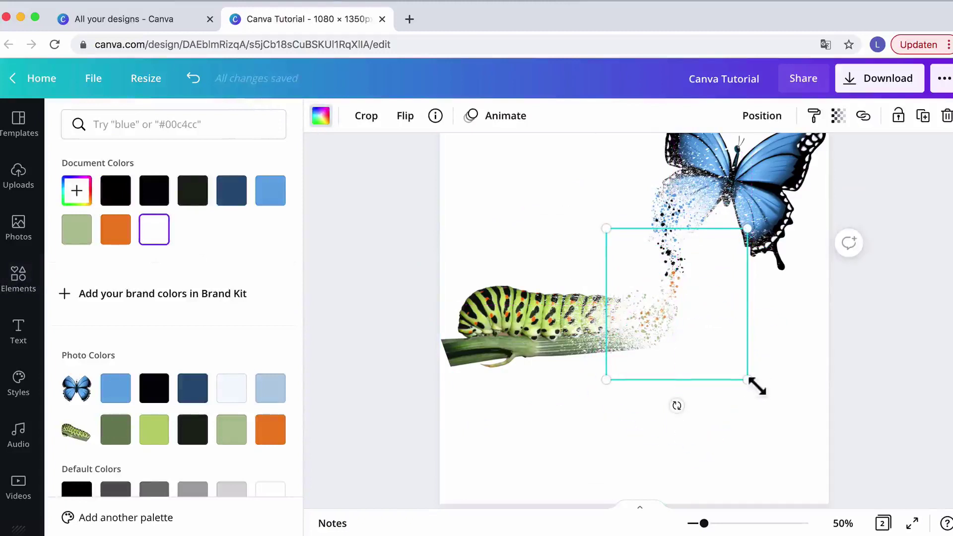
{"action": "left_click_drag", "start_coordinate": [747, 379], "coordinate": [716, 346]}
{"action": "left_click_drag", "start_coordinate": [657, 303], "coordinate": [673, 269]}
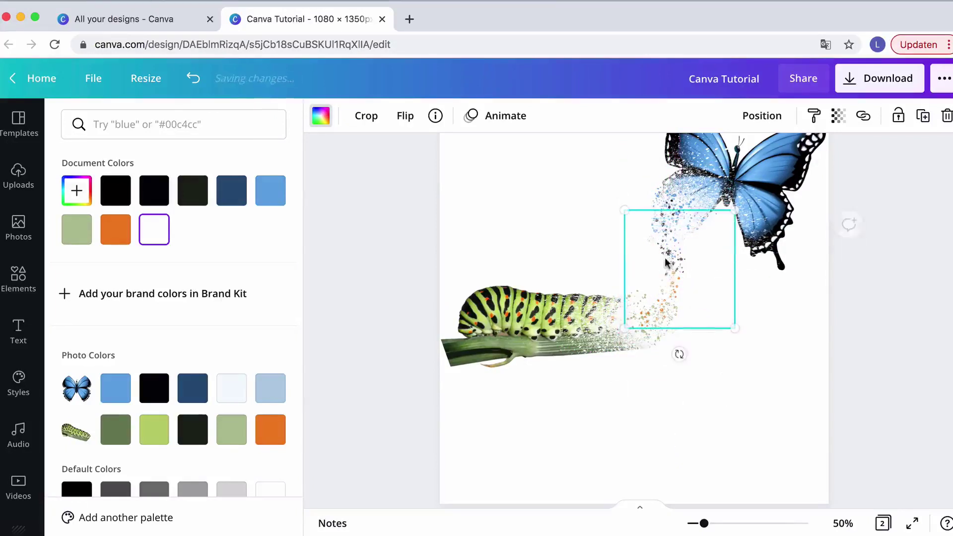
{"action": "left_click", "coordinate": [800, 326]}
{"action": "scroll", "coordinate": [801, 326], "scroll_direction": "up", "scroll_amount": 2}
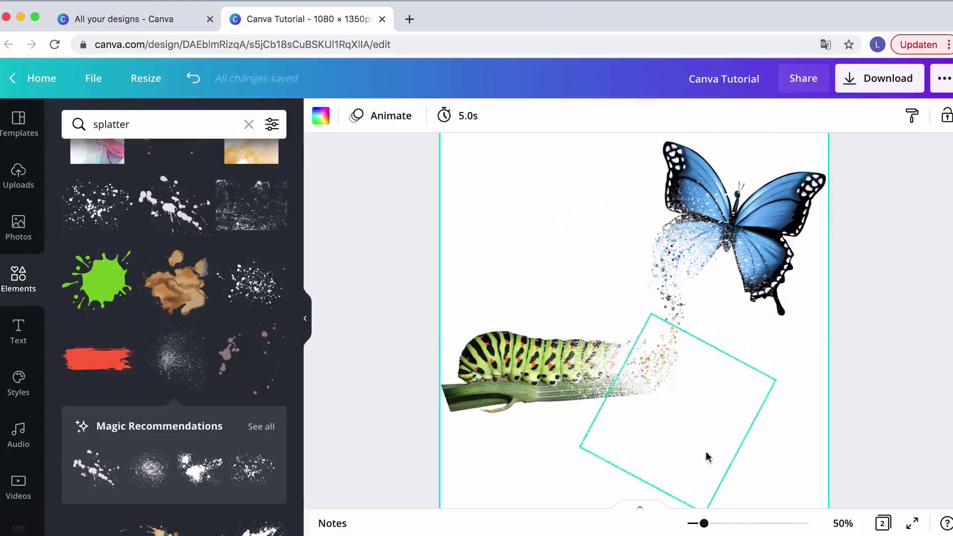
{"action": "scroll", "coordinate": [571, 263], "scroll_direction": "up", "scroll_amount": 5}
{"action": "scroll", "coordinate": [573, 262], "scroll_direction": "up", "scroll_amount": 7}
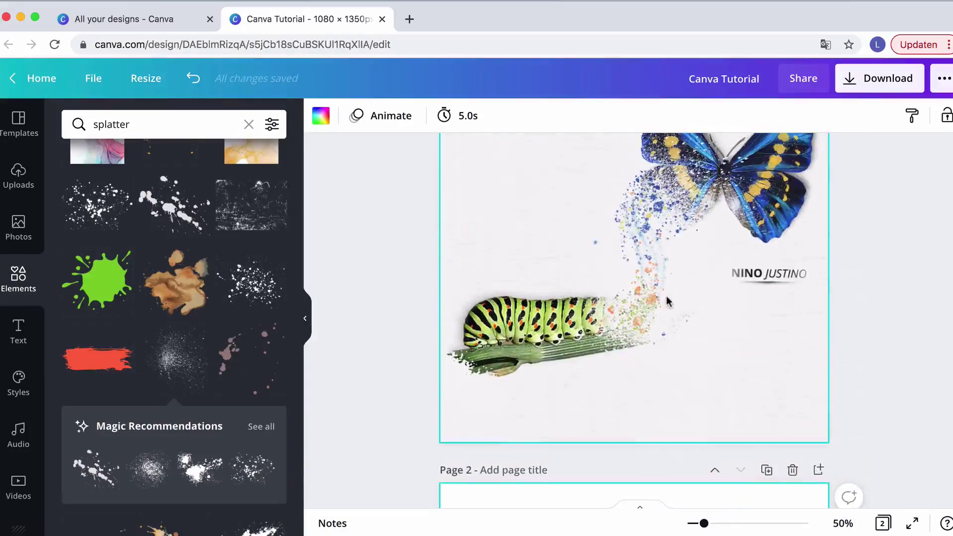
{"action": "scroll", "coordinate": [667, 303], "scroll_direction": "up", "scroll_amount": 2}
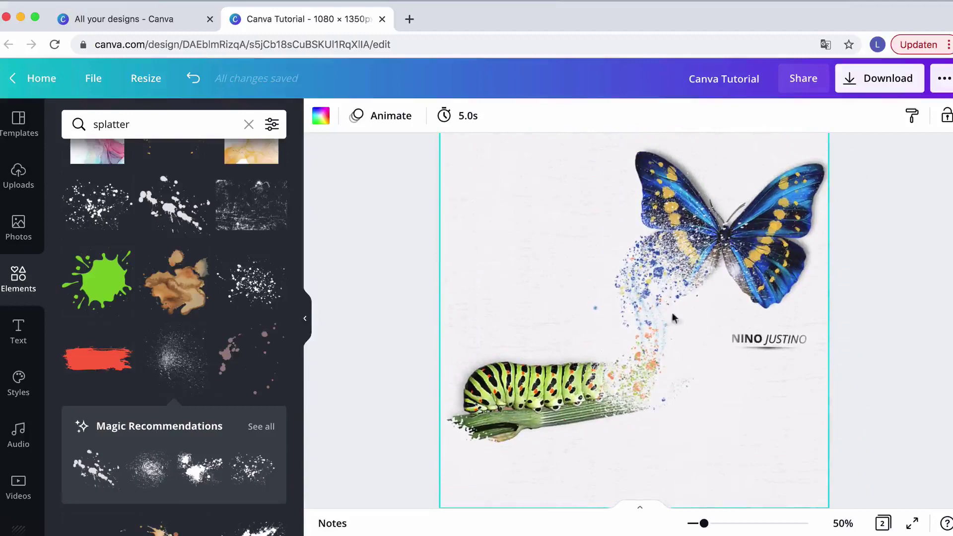
{"action": "scroll", "coordinate": [668, 306], "scroll_direction": "down", "scroll_amount": 12}
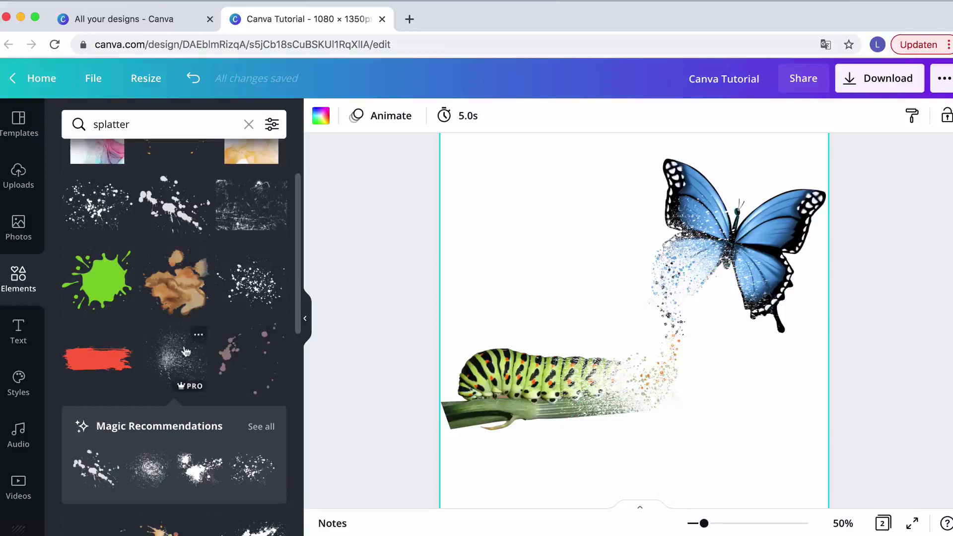
{"action": "scroll", "coordinate": [185, 350], "scroll_direction": "down", "scroll_amount": 2}
{"action": "scroll", "coordinate": [183, 344], "scroll_direction": "down", "scroll_amount": 5}
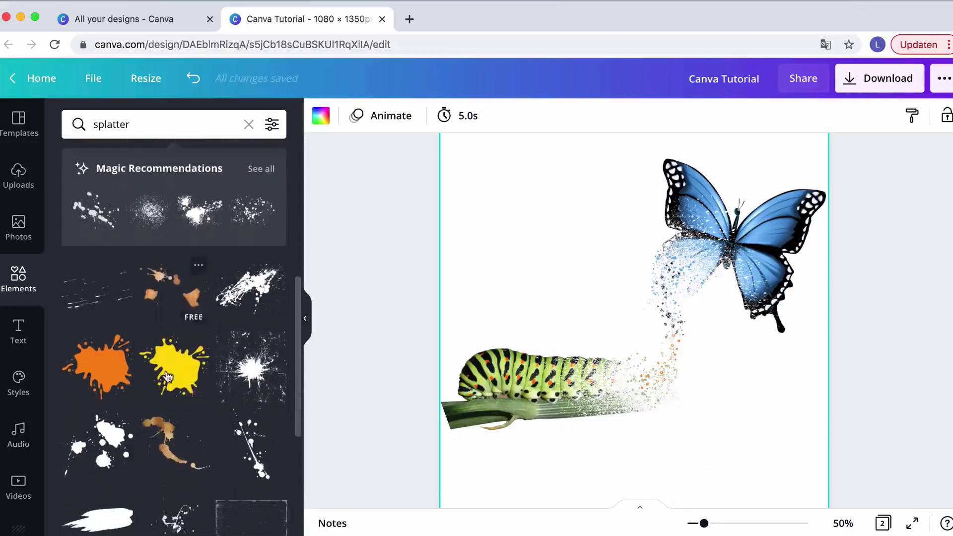
{"action": "scroll", "coordinate": [193, 382], "scroll_direction": "down", "scroll_amount": 1}
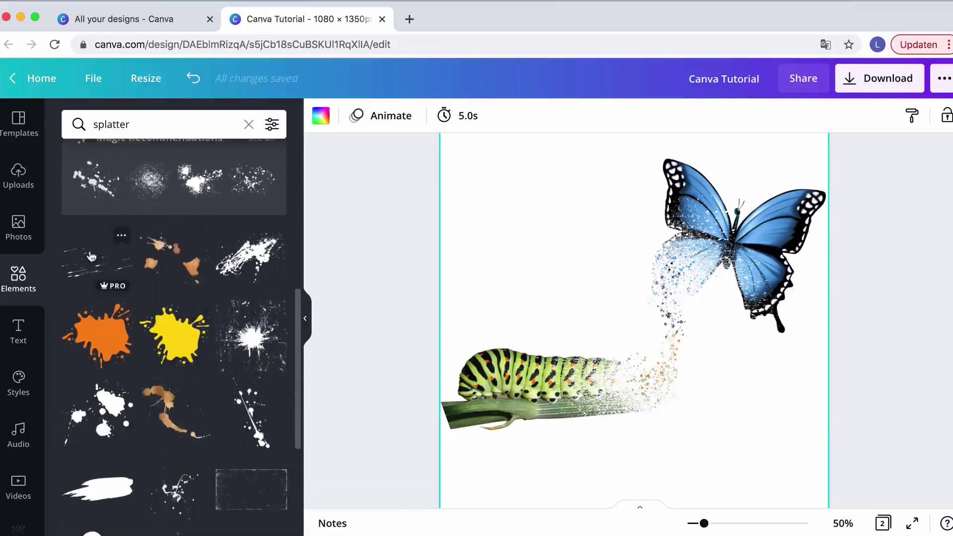
{"action": "scroll", "coordinate": [119, 300], "scroll_direction": "down", "scroll_amount": 2}
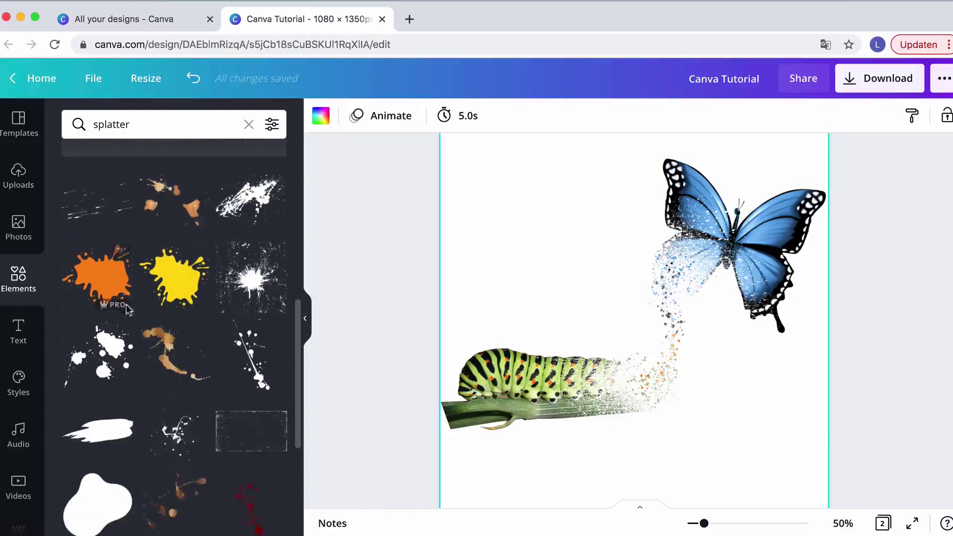
Step: Add the streaky PRO splatter, rotate it about 60 degrees, shrink it, and move it below the butterfly
{"action": "left_click", "coordinate": [89, 211]}
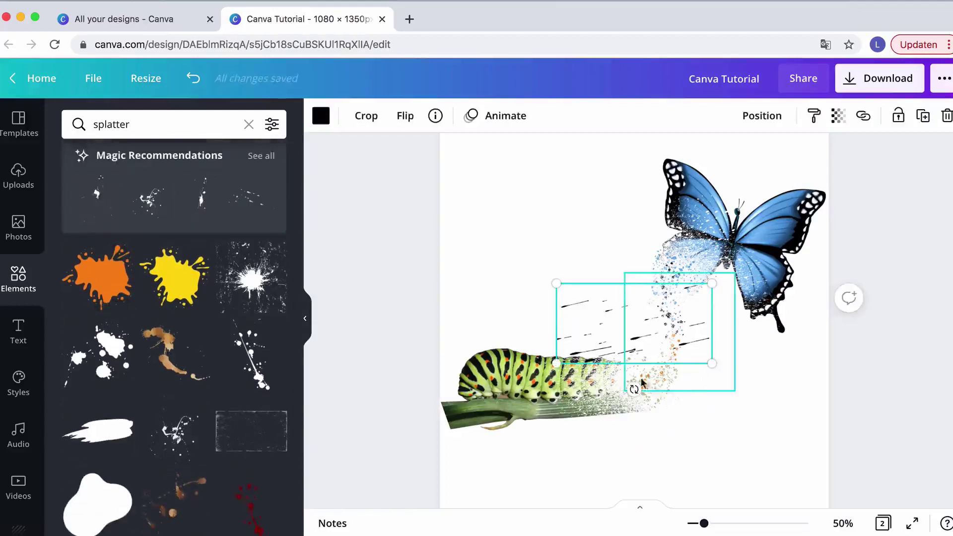
{"action": "left_click_drag", "start_coordinate": [634, 389], "coordinate": [691, 355]}
{"action": "left_click_drag", "start_coordinate": [636, 236], "coordinate": [691, 358]}
{"action": "left_click_drag", "start_coordinate": [635, 385], "coordinate": [676, 337]}
Step: Colour the streaky splatter light blue and shrink it slightly to about 124 by 64
{"action": "left_click", "coordinate": [320, 116]}
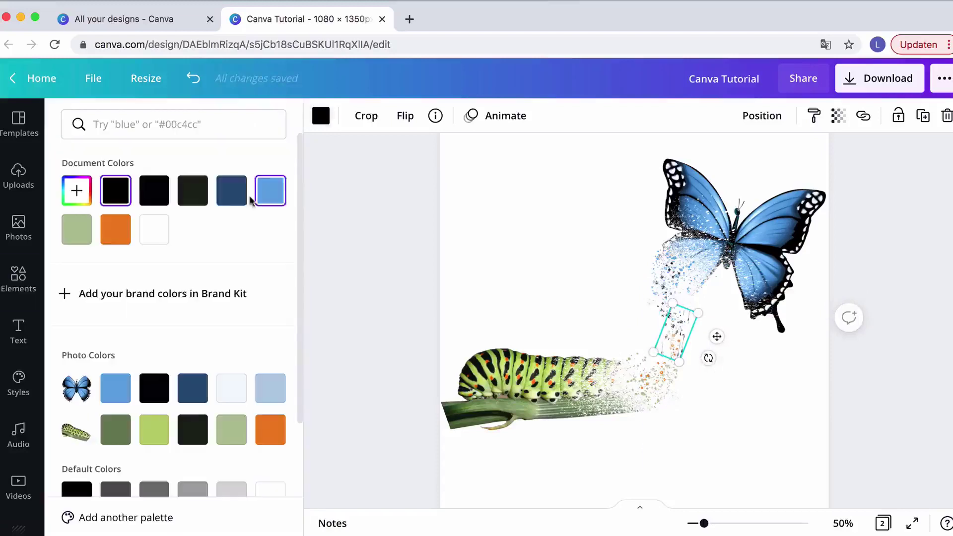
{"action": "left_click", "coordinate": [235, 198]}
{"action": "left_click", "coordinate": [270, 196]}
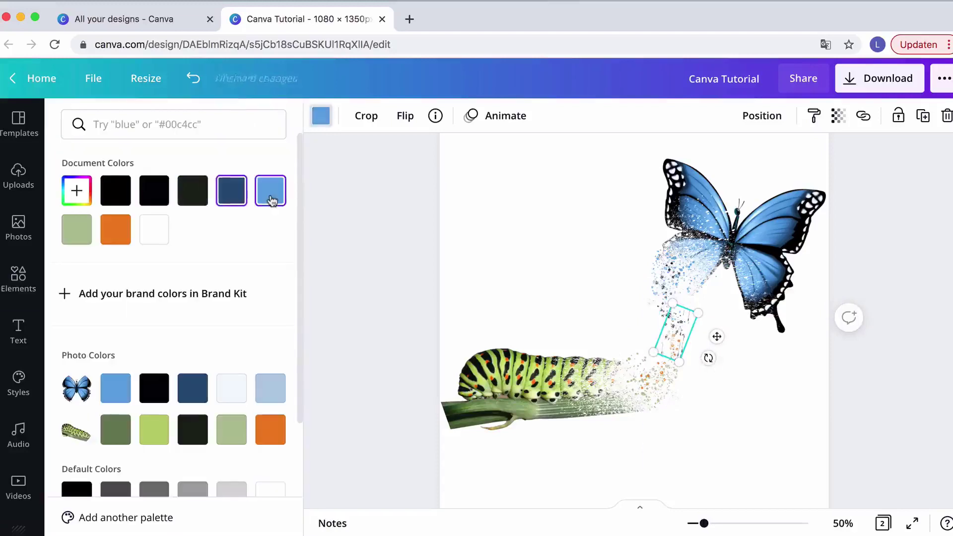
{"action": "left_click", "coordinate": [713, 372]}
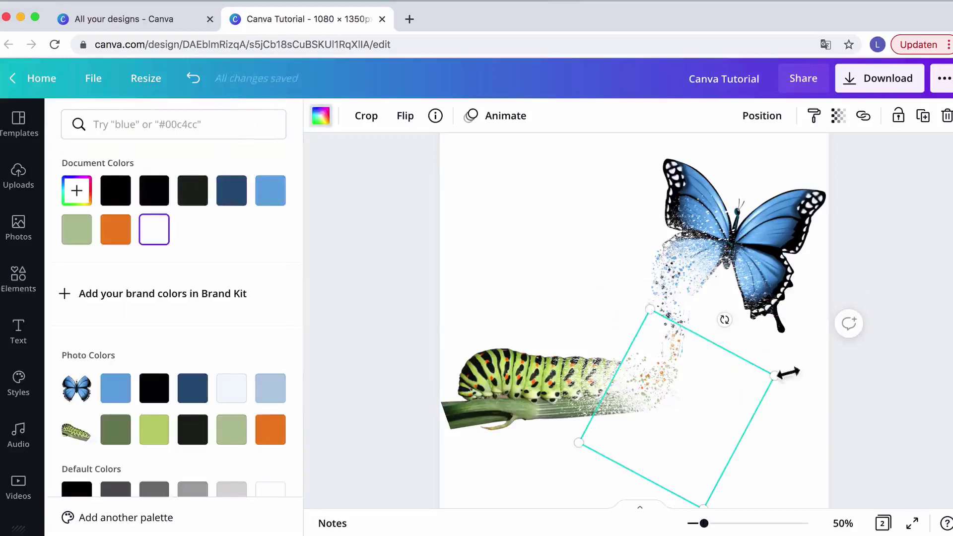
{"action": "left_click", "coordinate": [680, 328]}
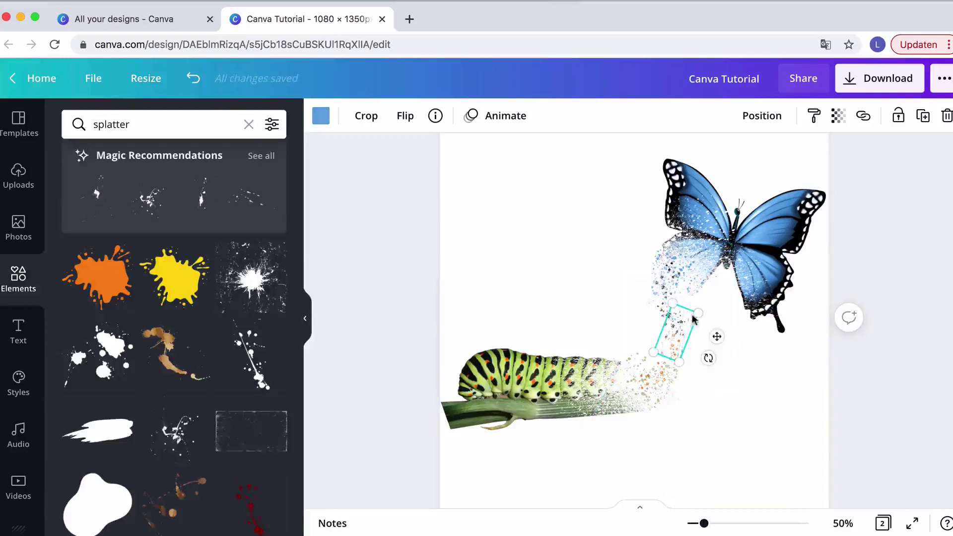
{"action": "left_click_drag", "start_coordinate": [704, 321], "coordinate": [697, 326]}
{"action": "left_click", "coordinate": [797, 406]}
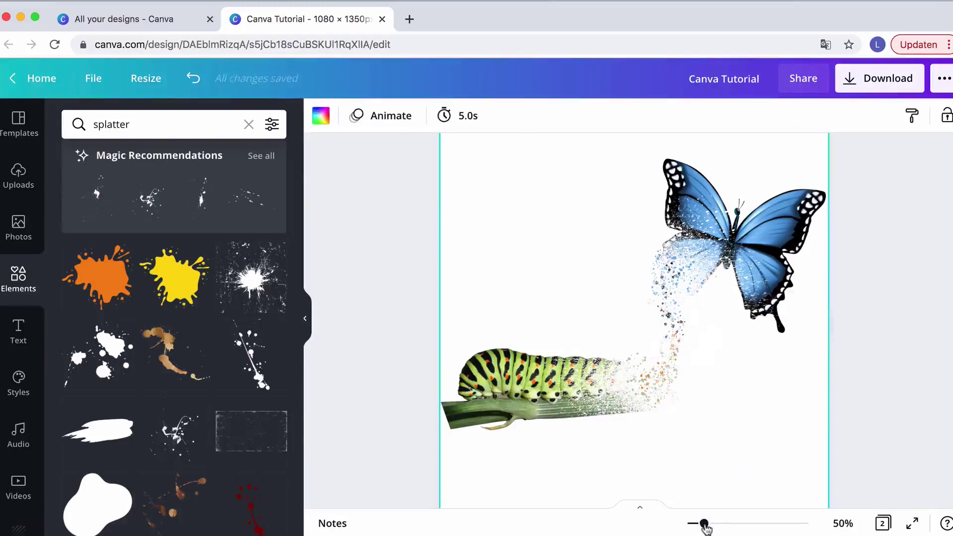
Step: Zoom in to 84% to inspect the particle trail on page 2
{"action": "left_click_drag", "start_coordinate": [704, 524], "coordinate": [718, 523]}
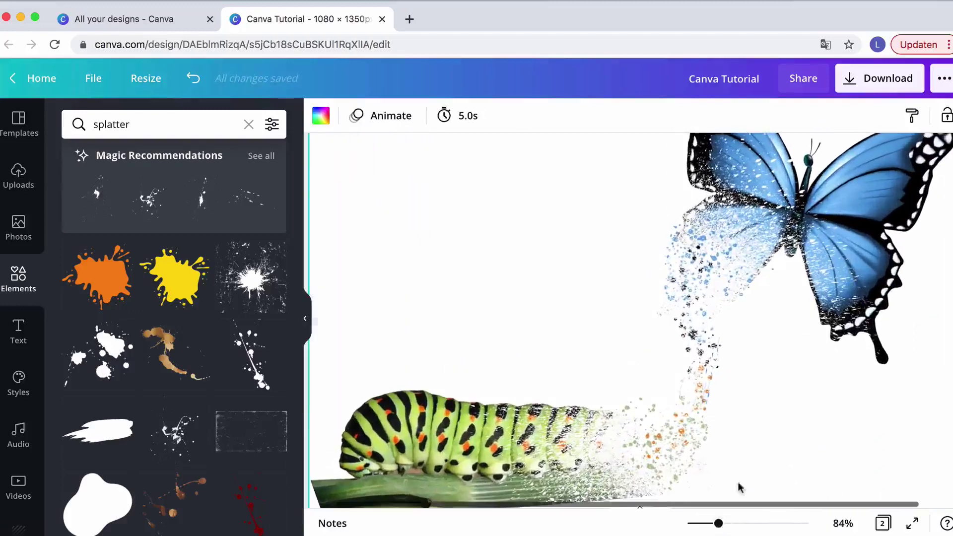
{"action": "scroll", "coordinate": [743, 479], "scroll_direction": "down", "scroll_amount": 2}
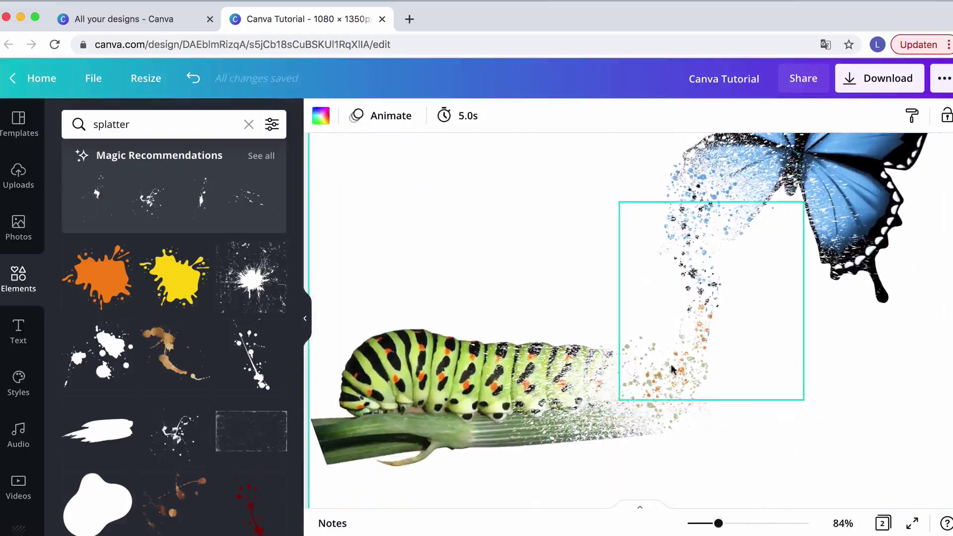
{"action": "scroll", "coordinate": [674, 366], "scroll_direction": "up", "scroll_amount": 2}
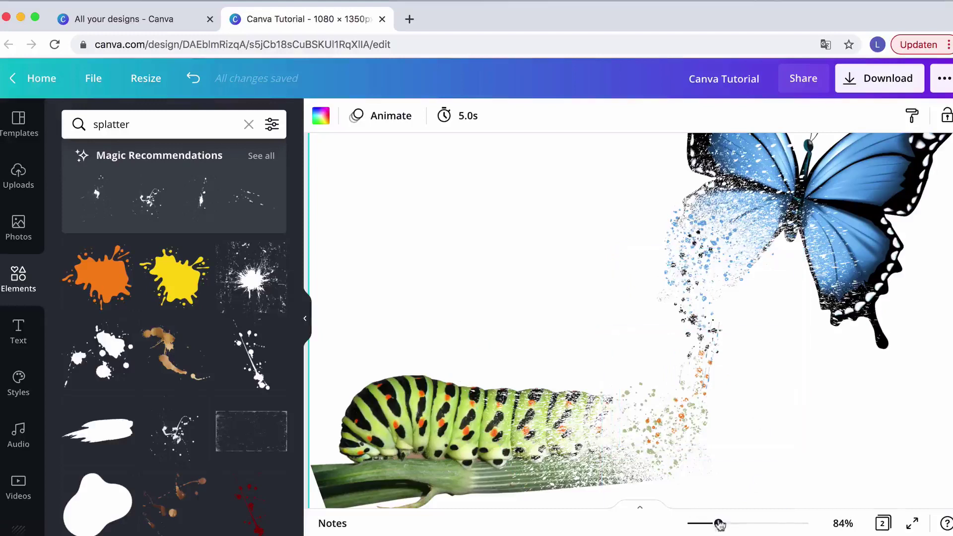
Step: Zoom back out to about 54% and scroll up to page 1's reference poster
{"action": "left_click_drag", "start_coordinate": [718, 523], "coordinate": [705, 523]}
{"action": "scroll", "coordinate": [697, 389], "scroll_direction": "up", "scroll_amount": 10}
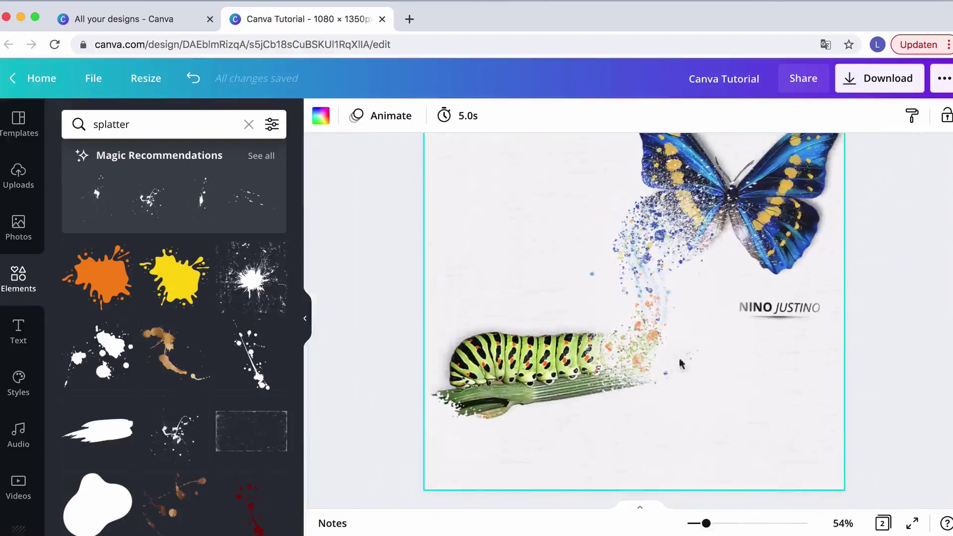
{"action": "scroll", "coordinate": [642, 332], "scroll_direction": "up", "scroll_amount": 2}
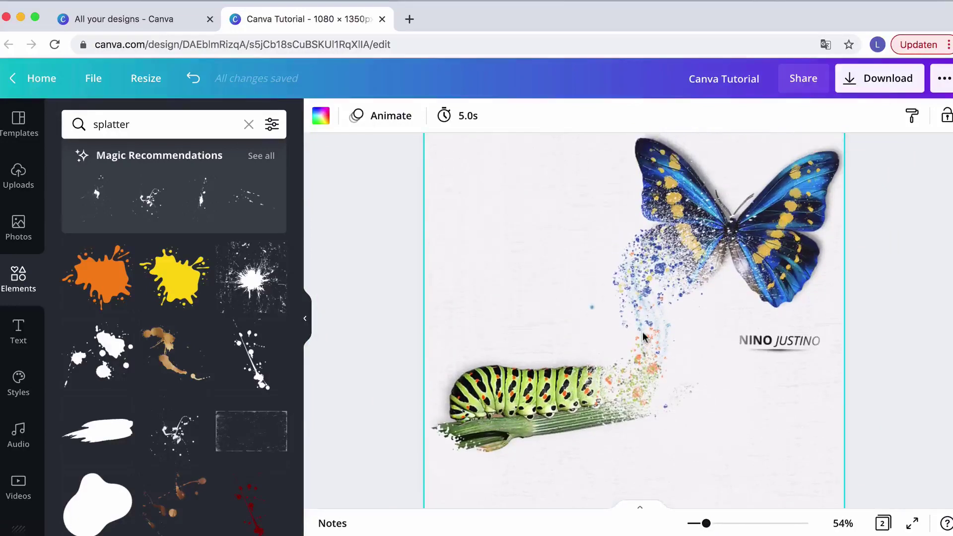